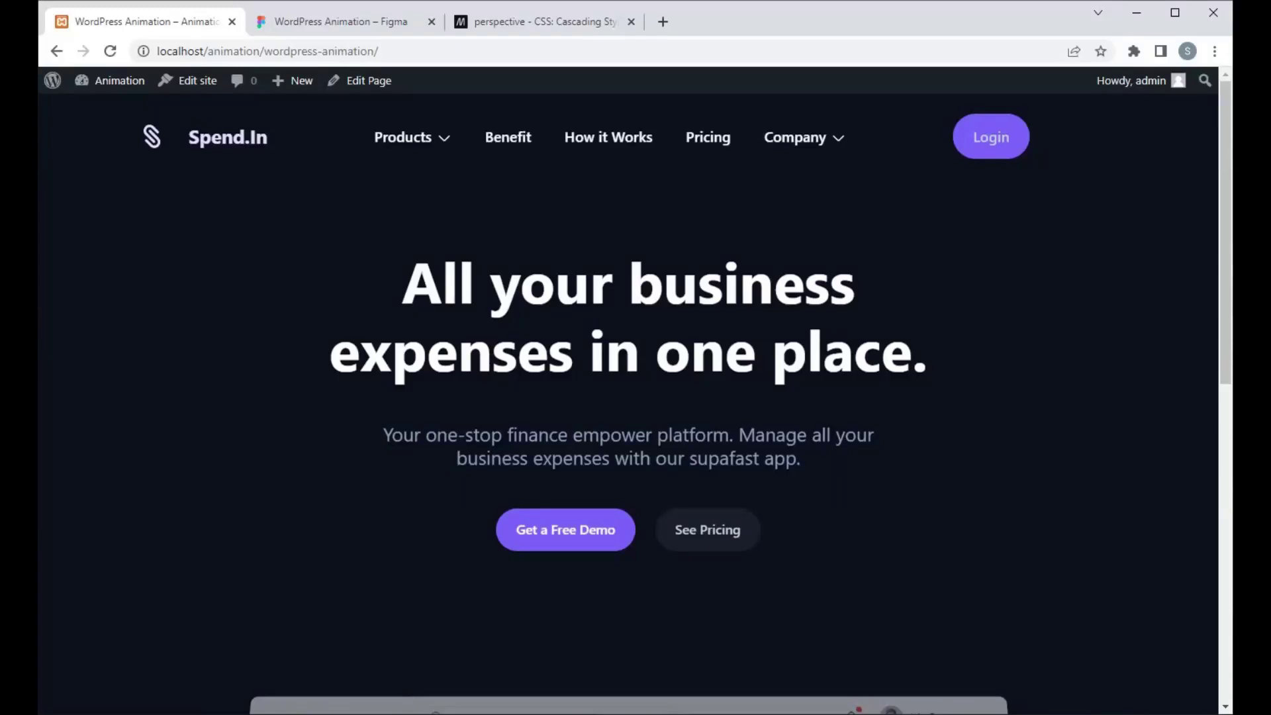
Reload the Spend.In hero page and scroll down and up to watch the dashboard animate
key("ctrl+r")
key("ctrl+r")
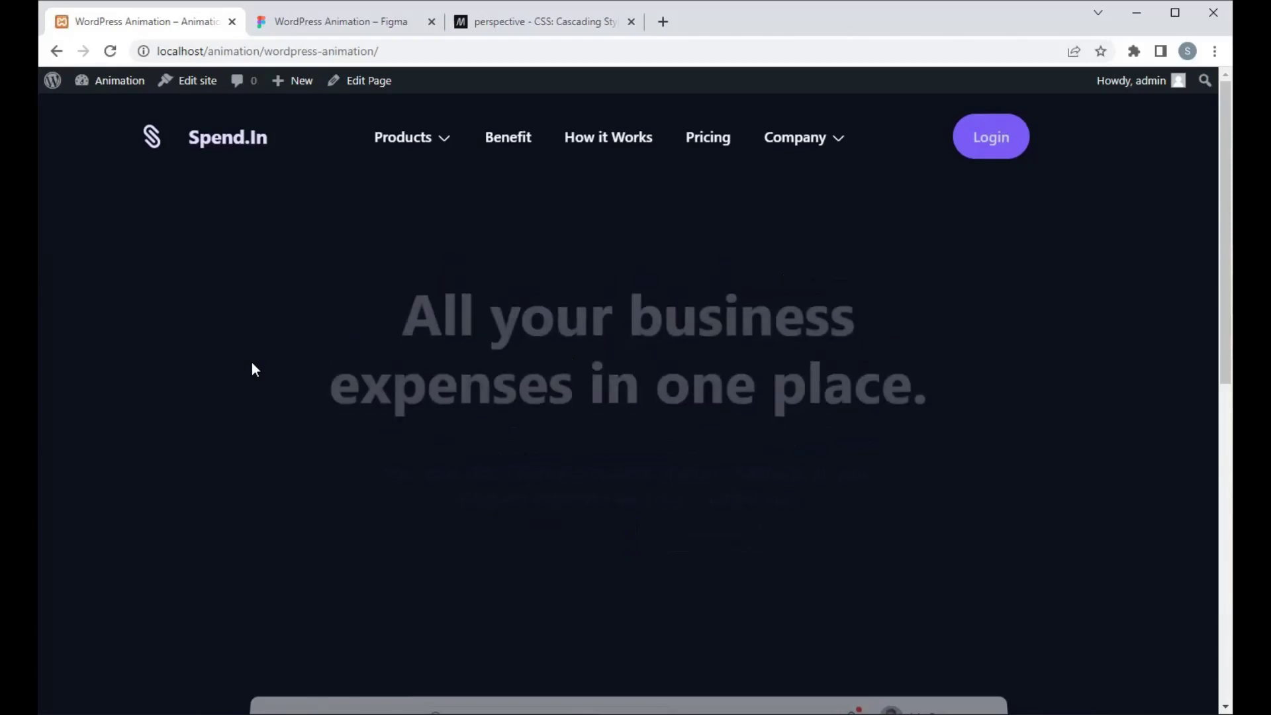
scroll(472, 352, "down", 1)
scroll(472, 358, "down", 5)
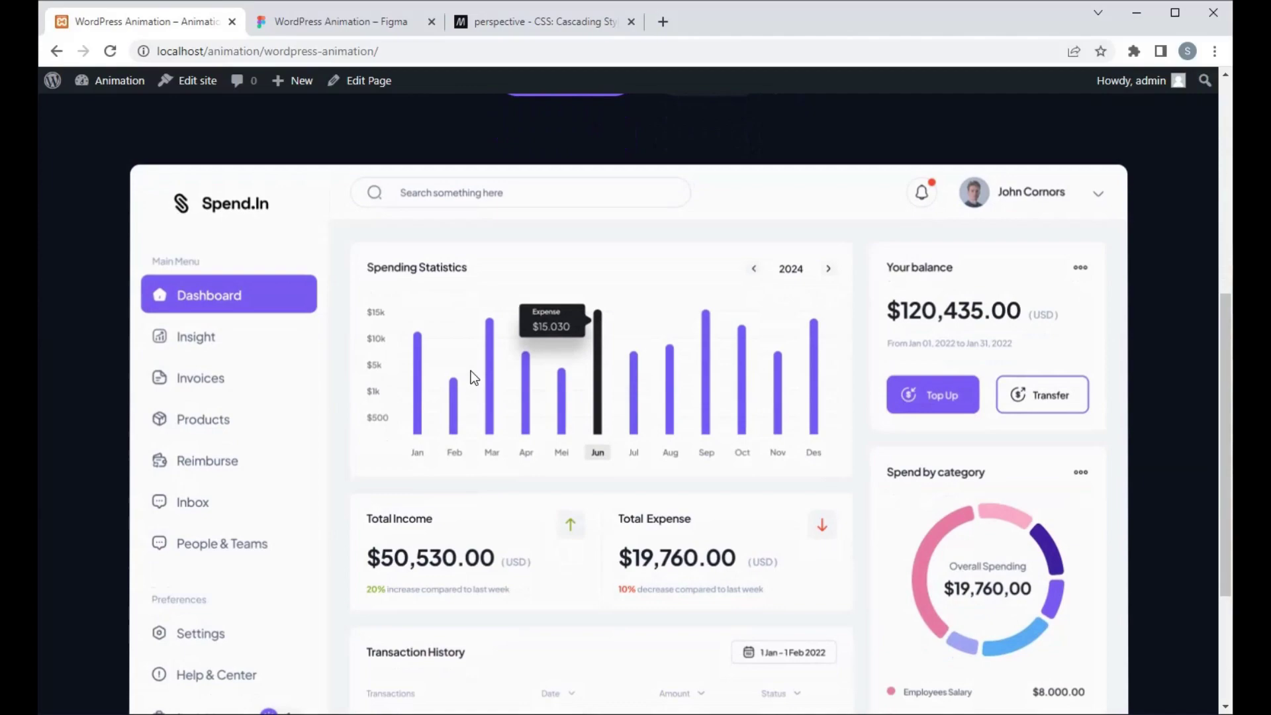
scroll(470, 372, "up", 3)
scroll(470, 372, "down", 5)
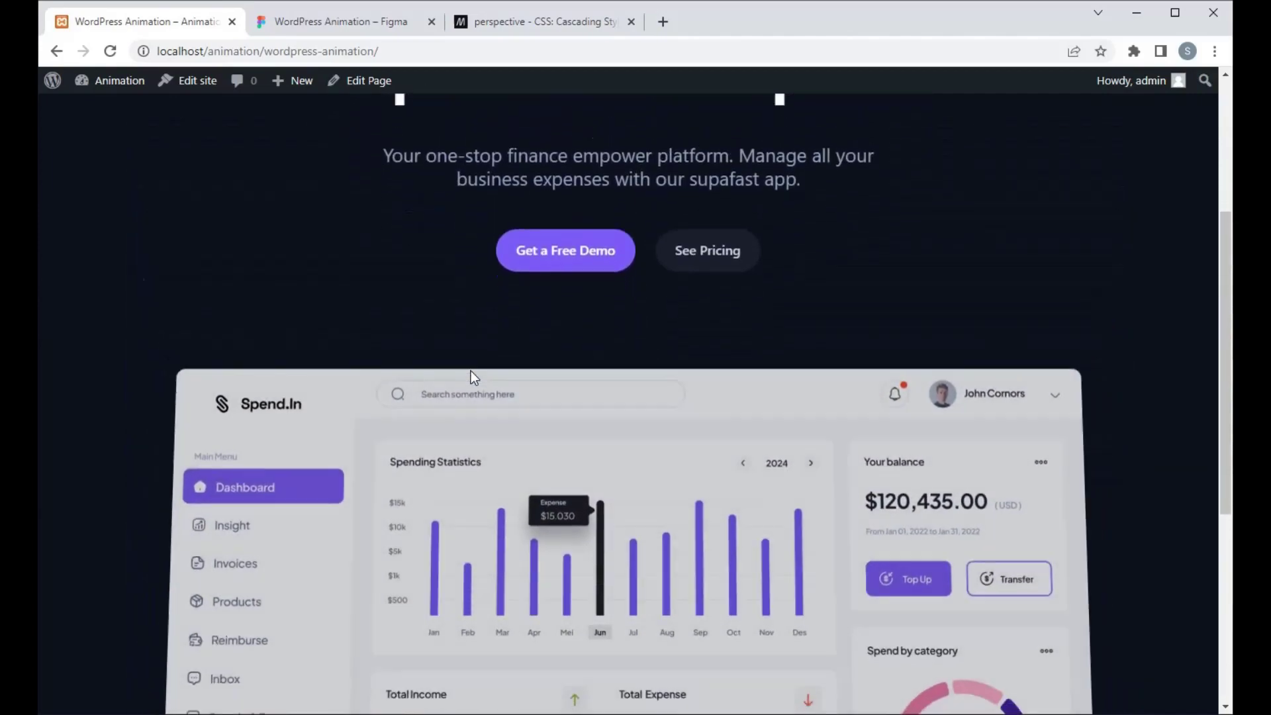
scroll(471, 371, "up", 4)
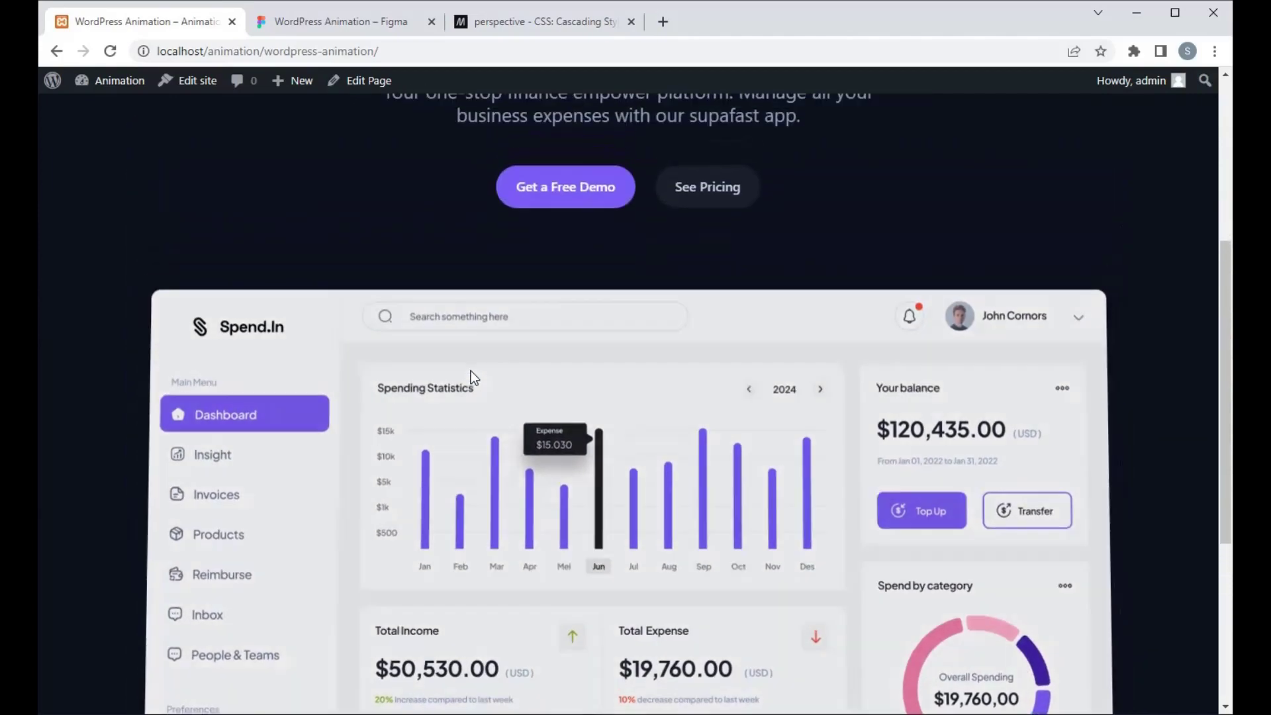
scroll(471, 371, "down", 3)
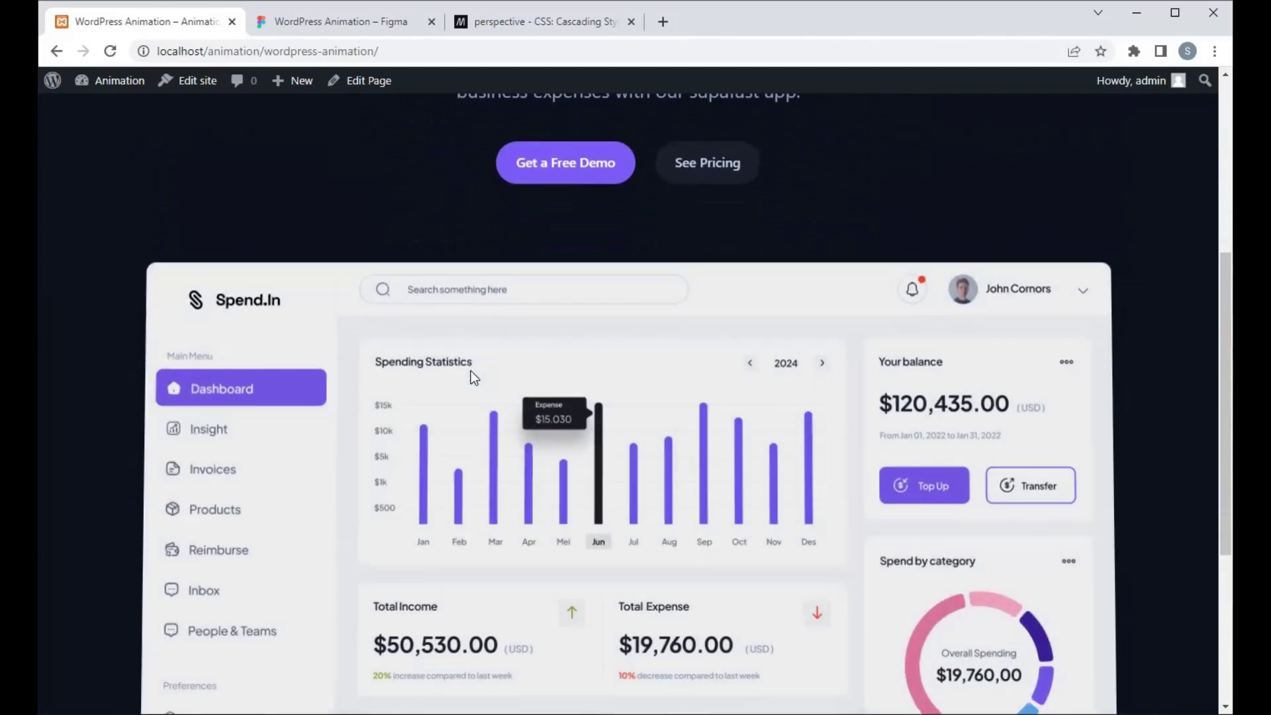
scroll(471, 370, "up", 4)
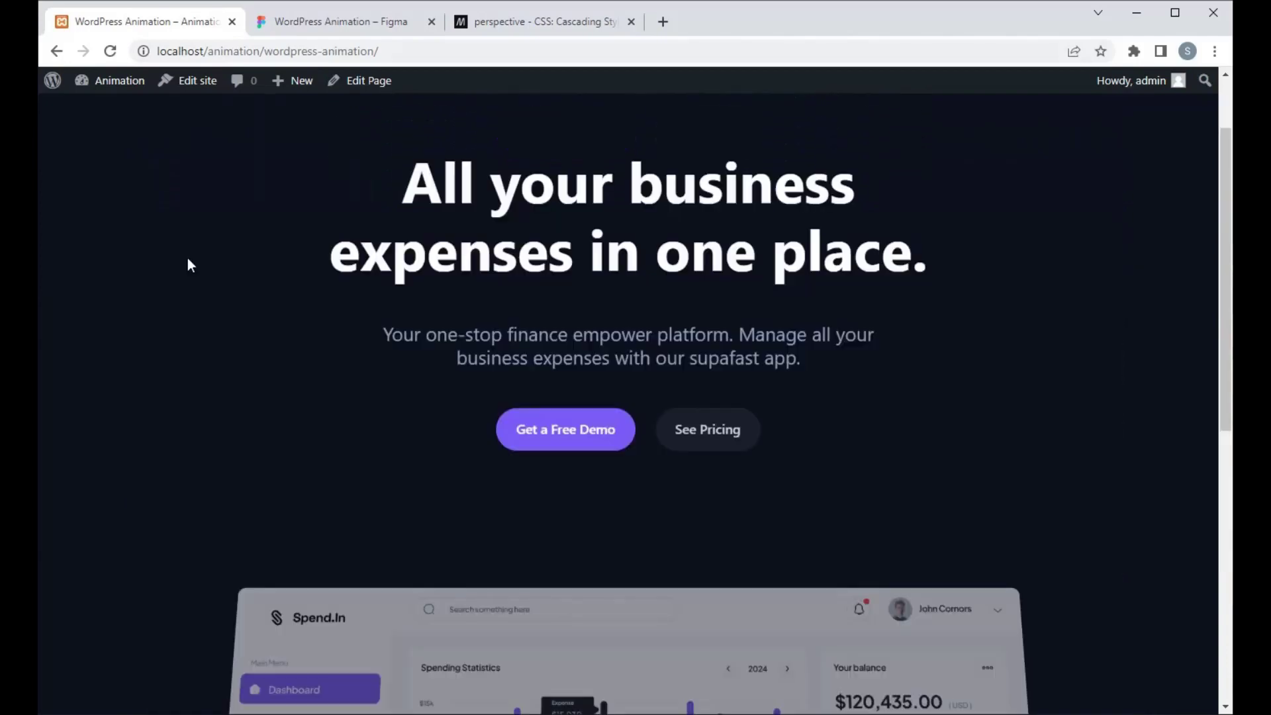
Start a new page in a separate tab titled 'WordPress Animation'
mouse_move(289, 82)
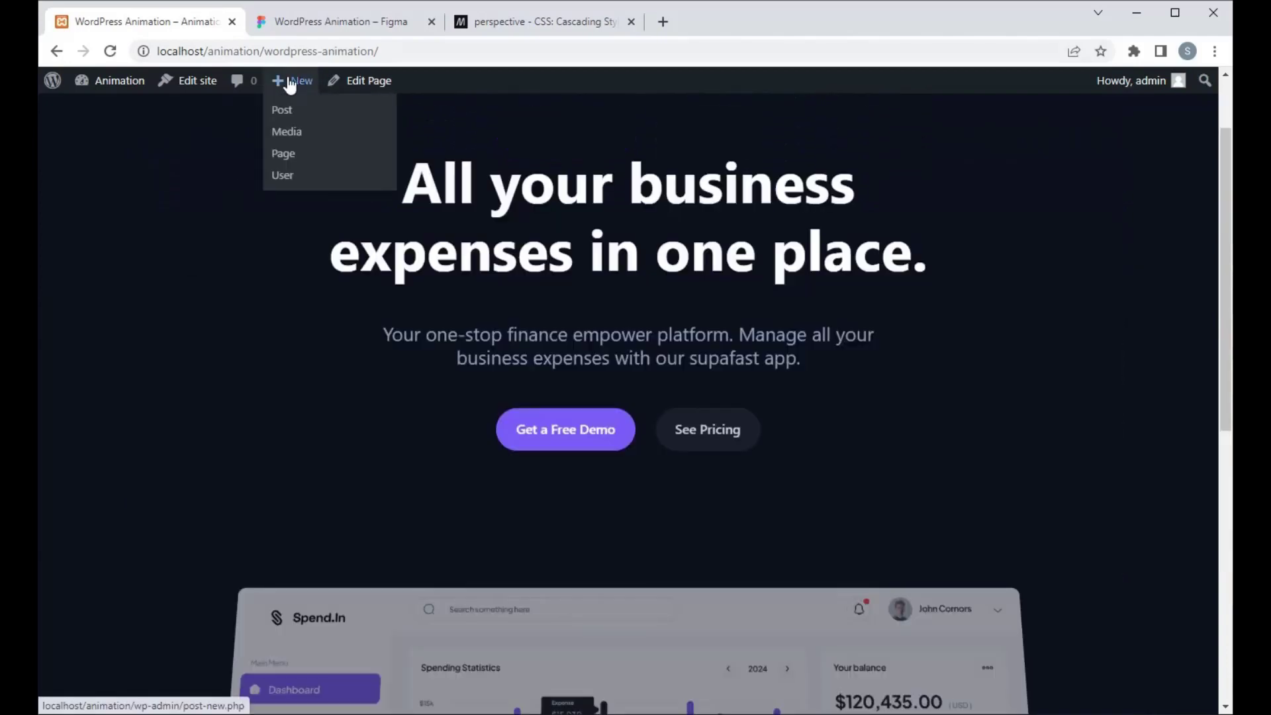
right_click(296, 153)
left_click(309, 157)
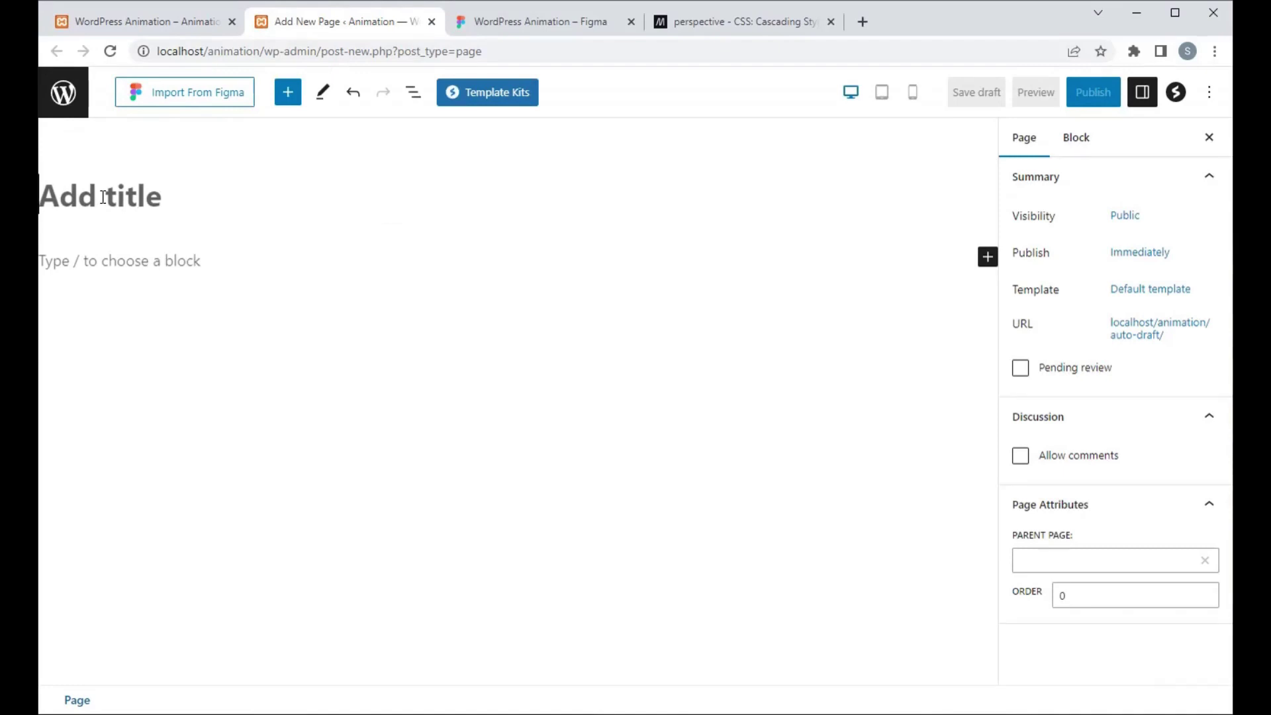
type("Word")
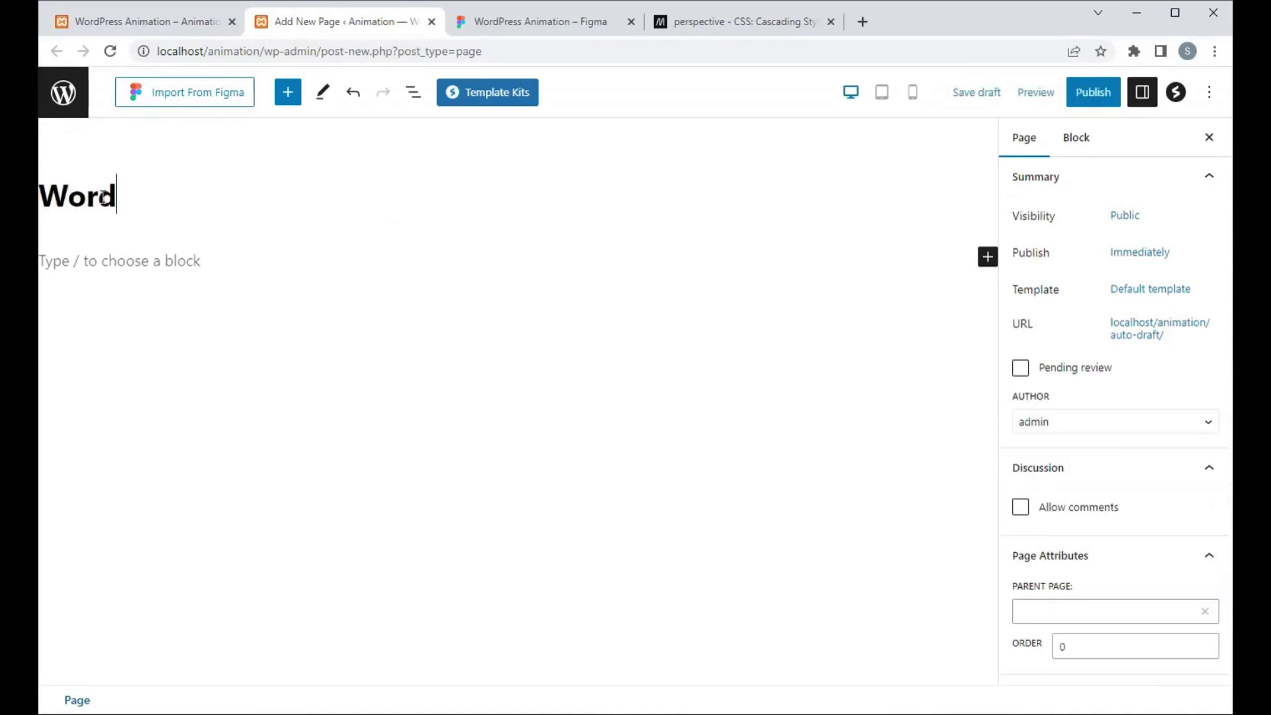
type("PRes")
key("BackSpace")
key("BackSpace")
key("BackSpace")
type("ress")
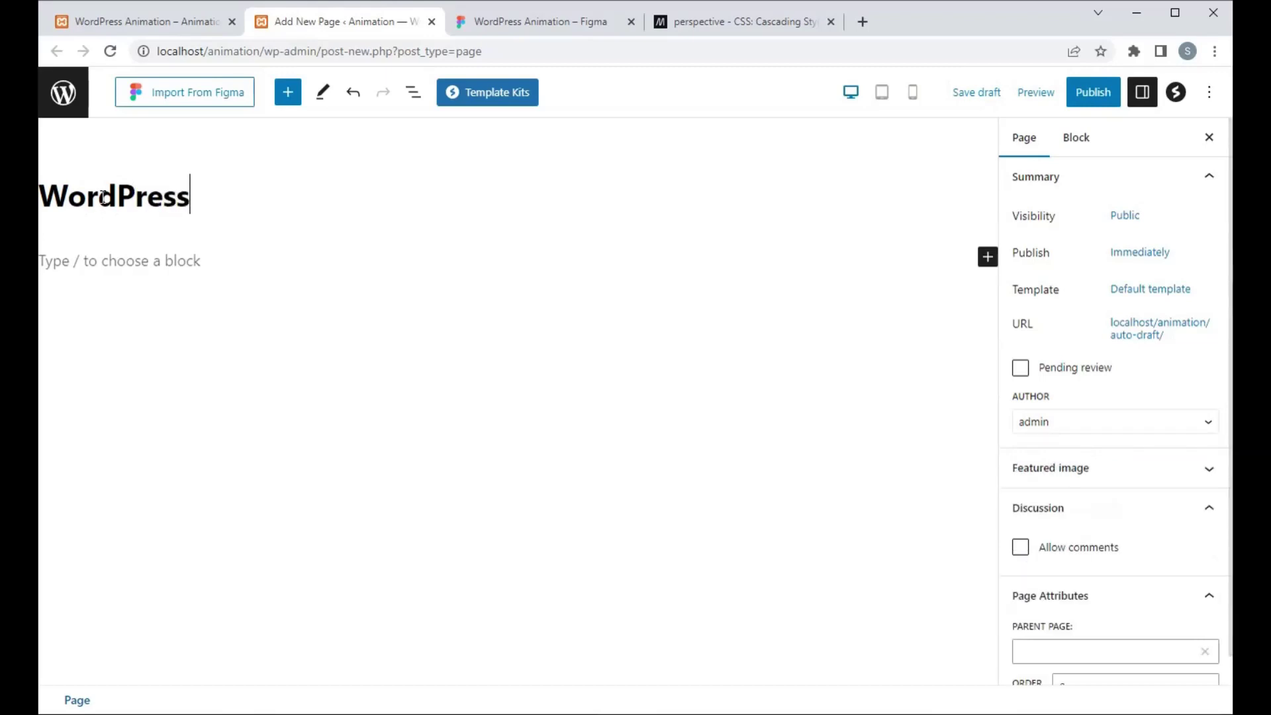
type(" Anima")
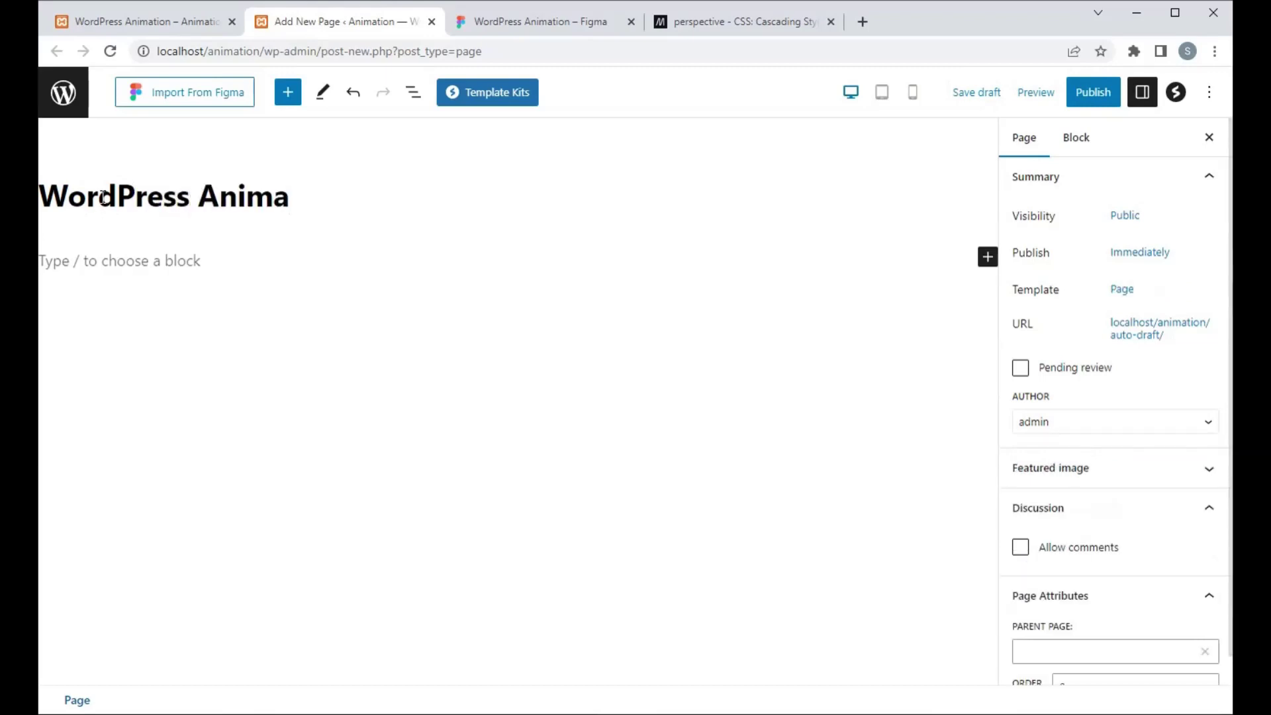
type("tion")
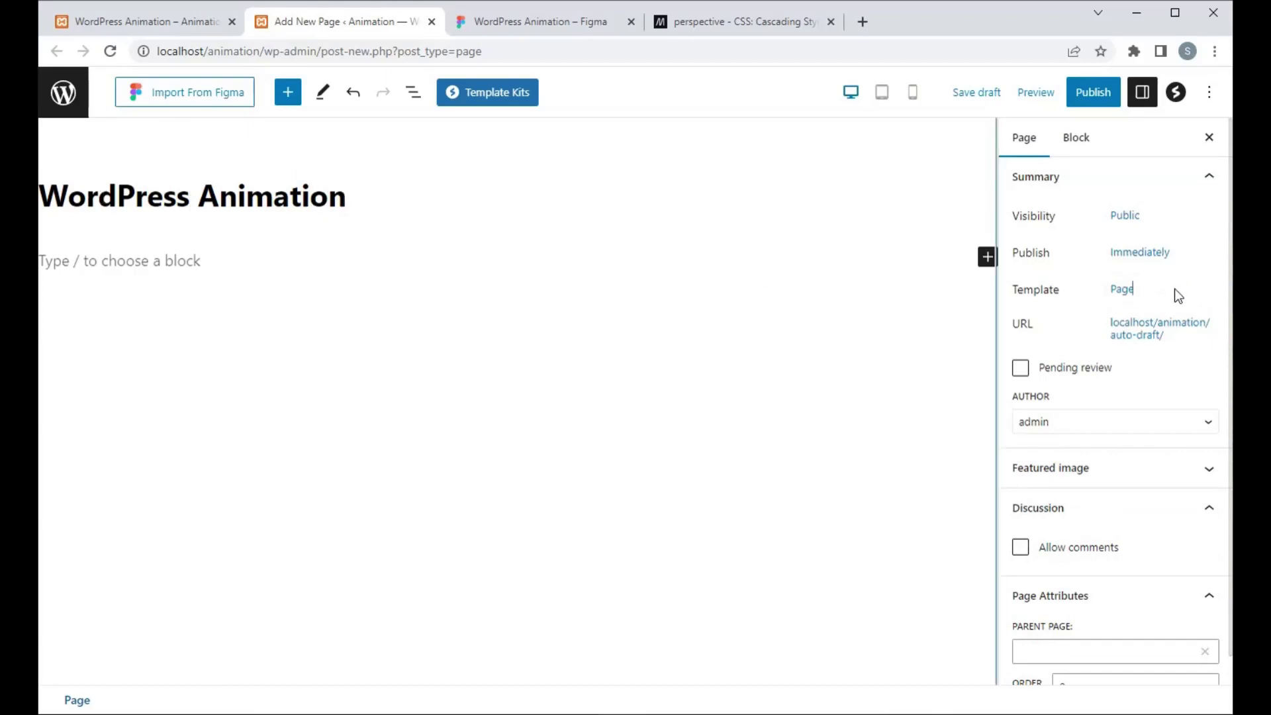
Assign the Blank template to the page and publish it
left_click(1121, 289)
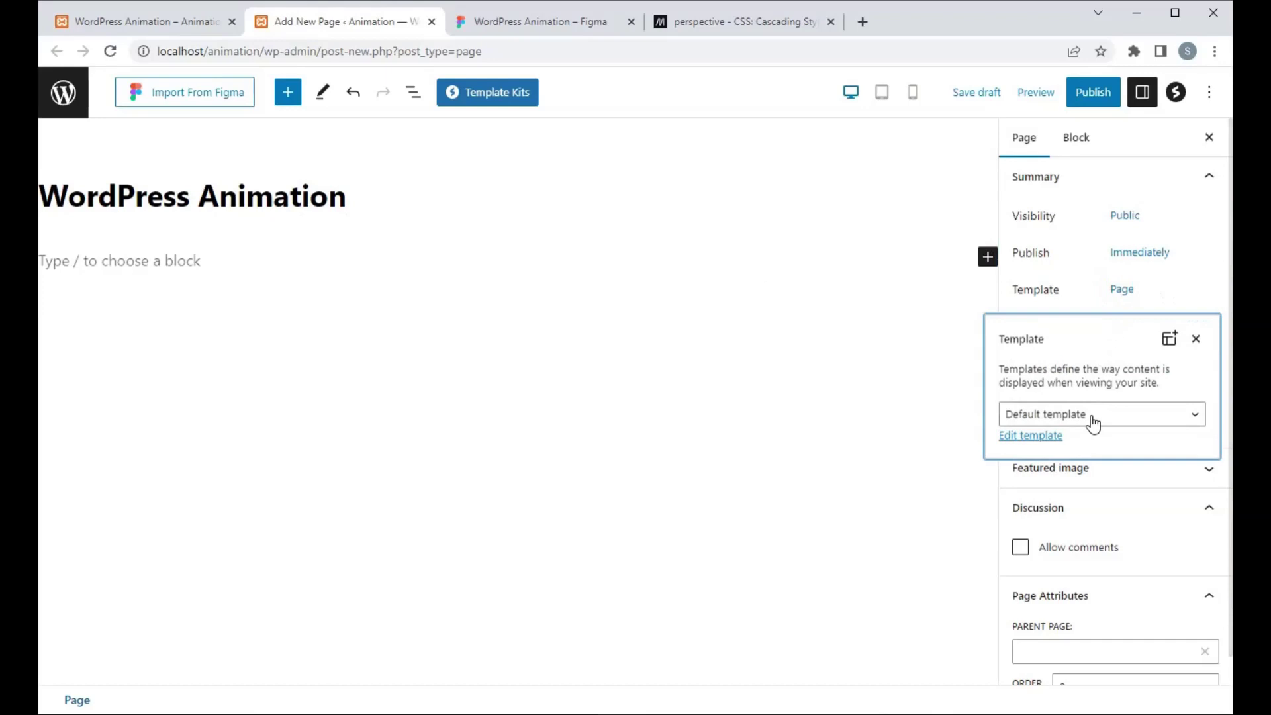
left_click(1092, 422)
left_click(1090, 445)
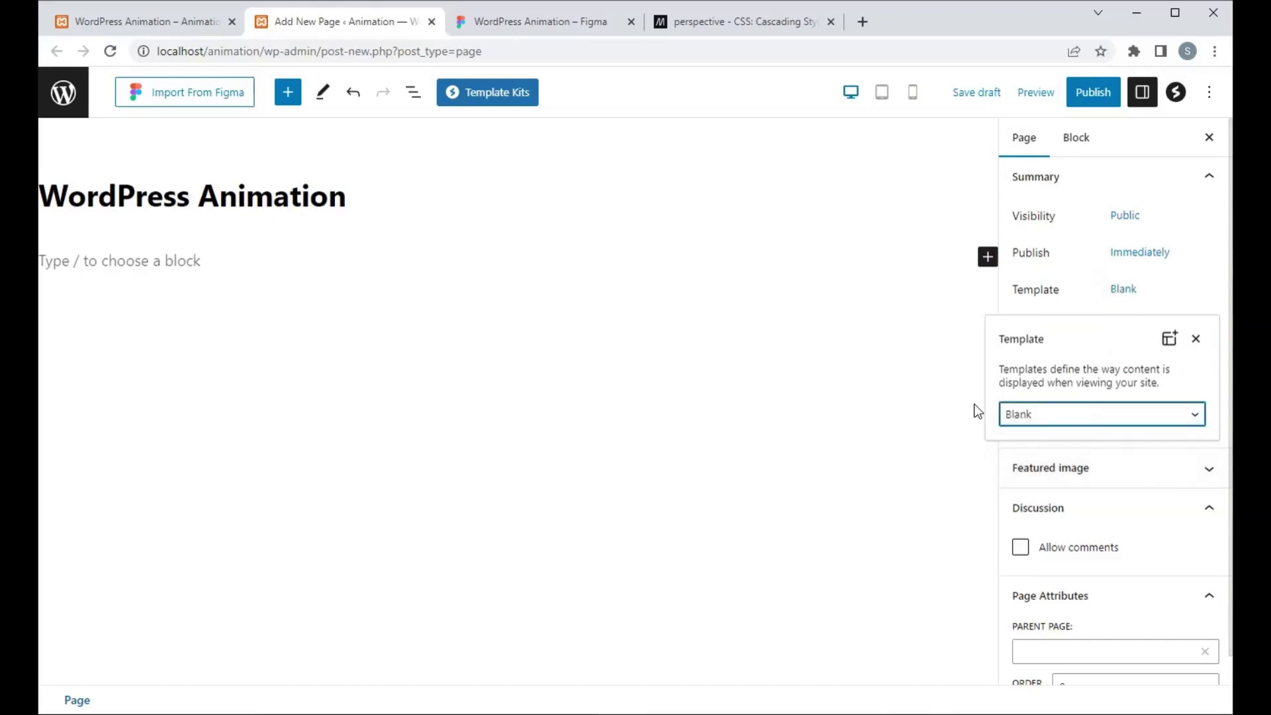
left_click(857, 229)
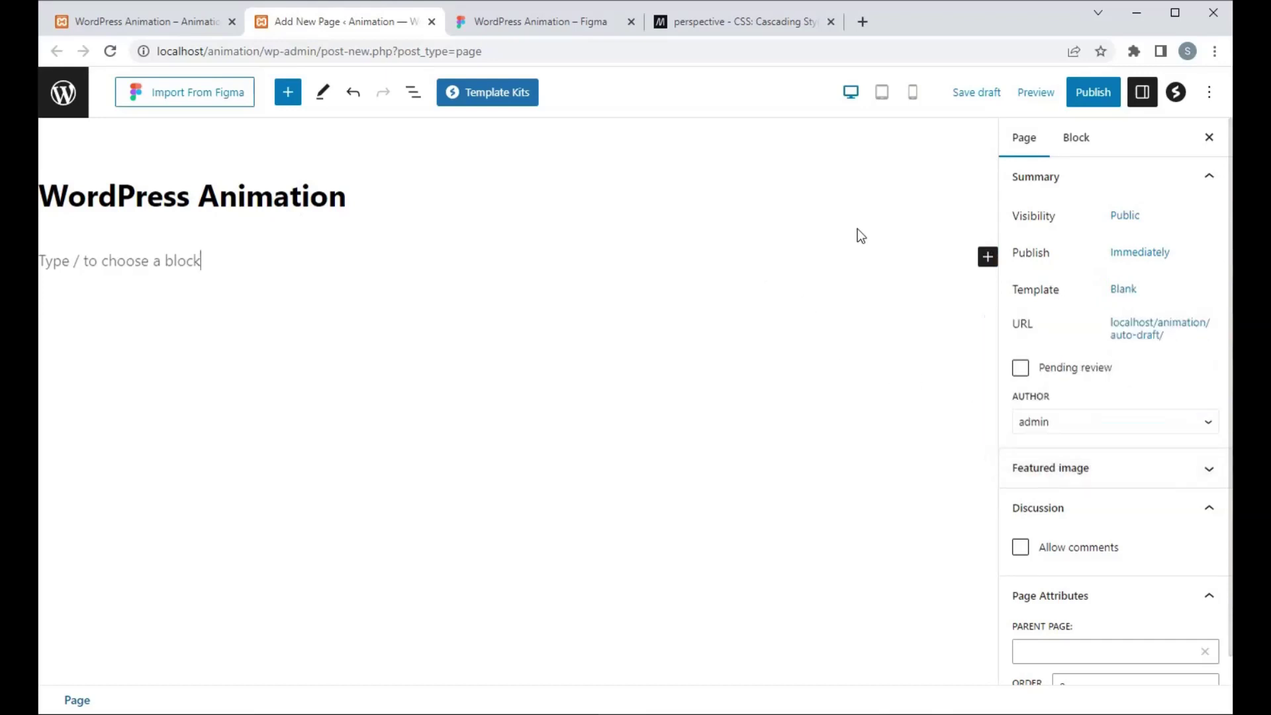
left_click(1089, 94)
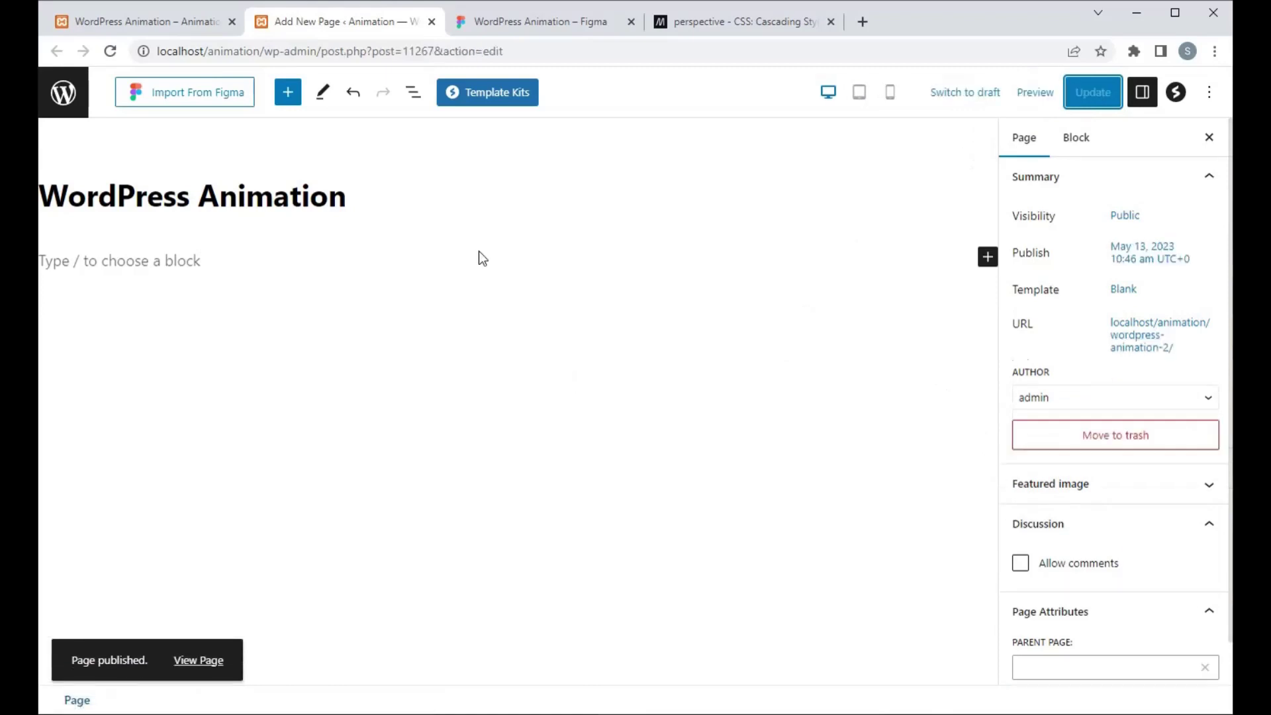
Copy the Figma link to the Hero Section frame, then return to the editor's Figma import settings
left_click(530, 25)
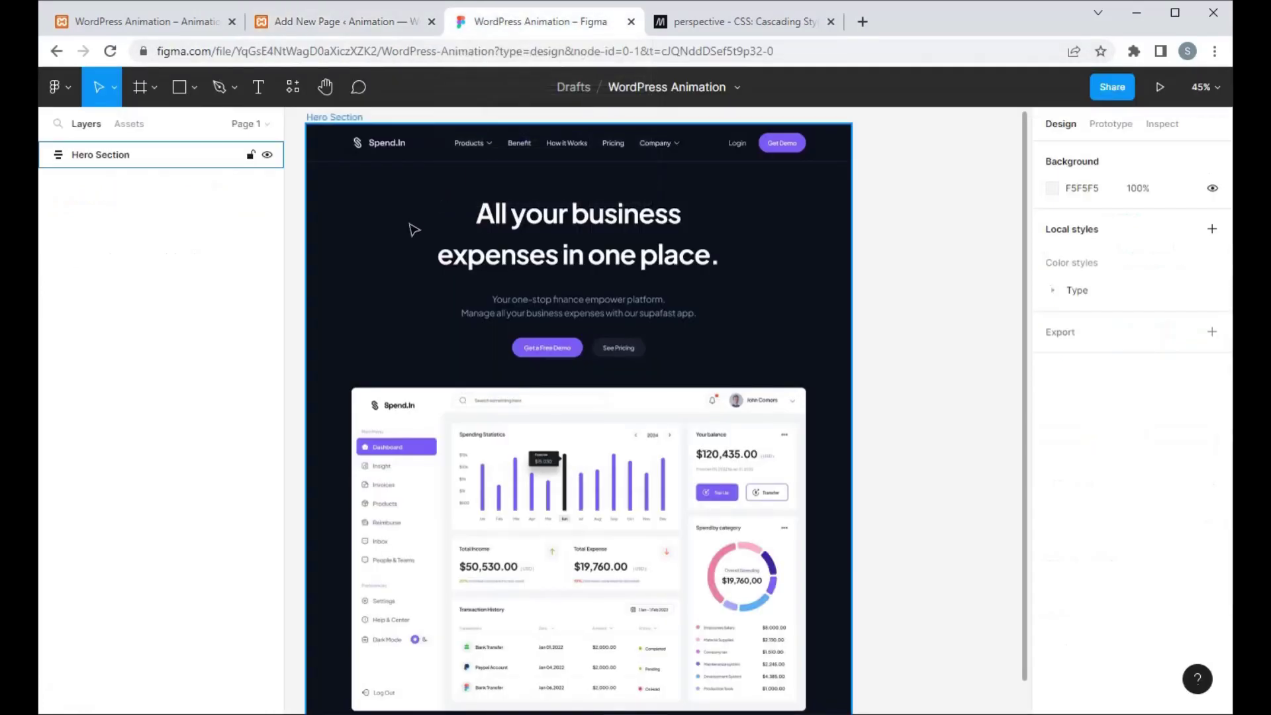
left_click(570, 276)
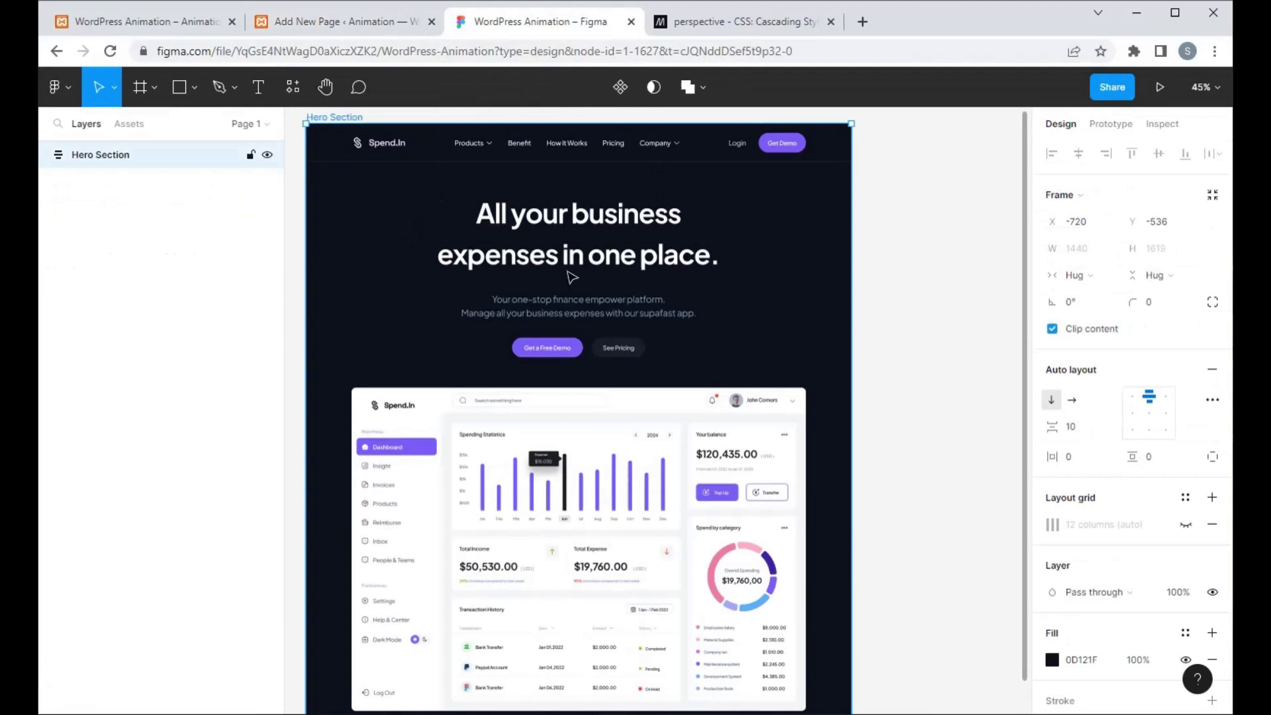
left_click(792, 52)
key("ctrl+c")
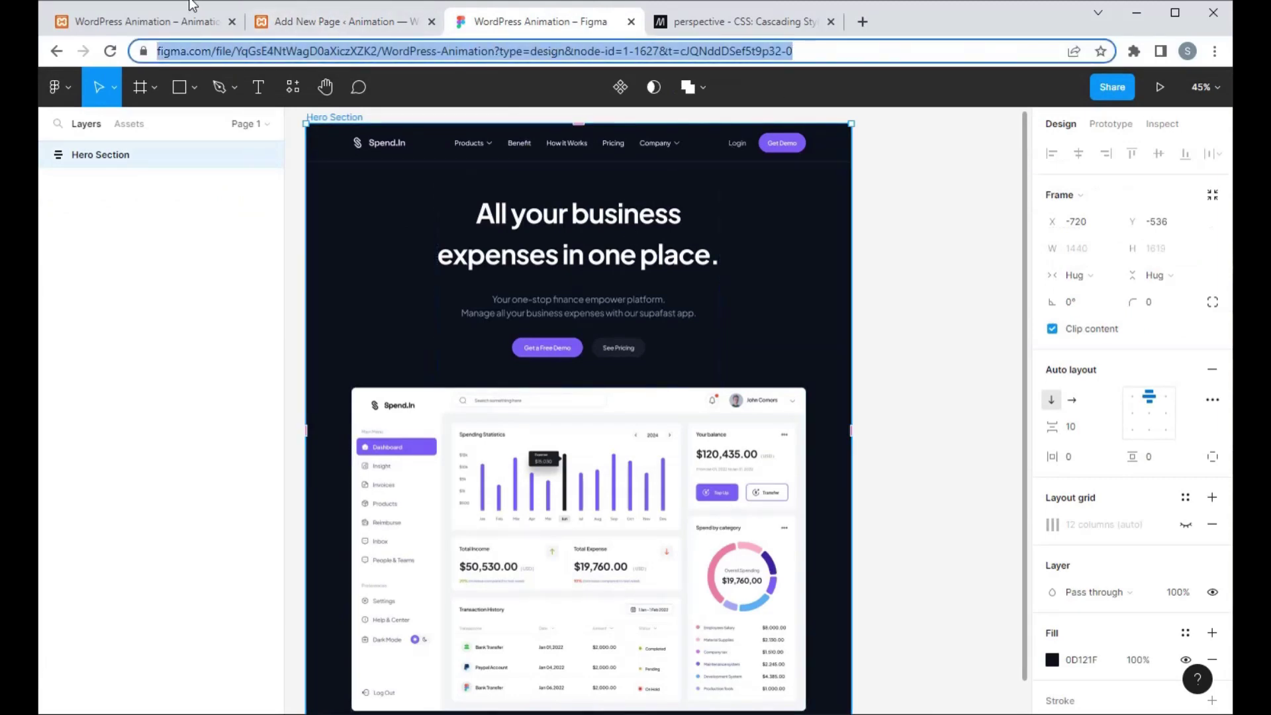
left_click(321, 23)
left_click(222, 92)
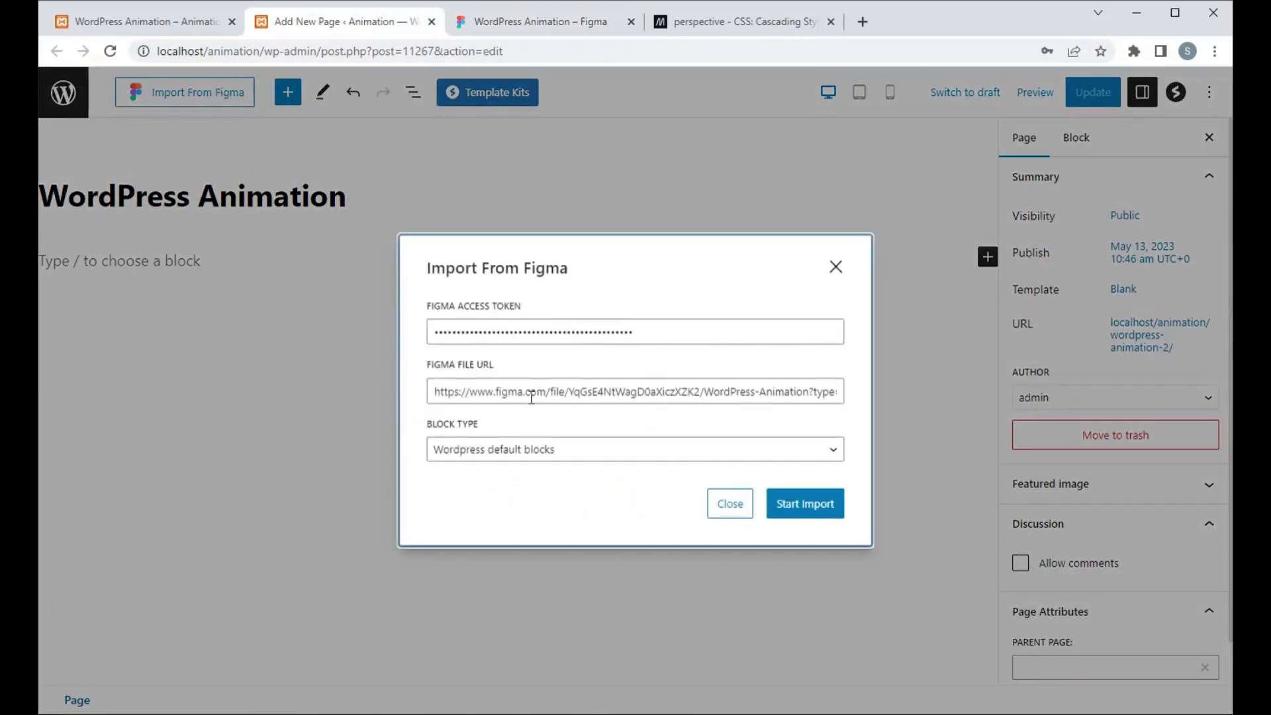
Replace the import link with the copied Hero Section URL and import it as blocks
left_click(531, 392)
key("ctrl+a")
key("ctrl+v")
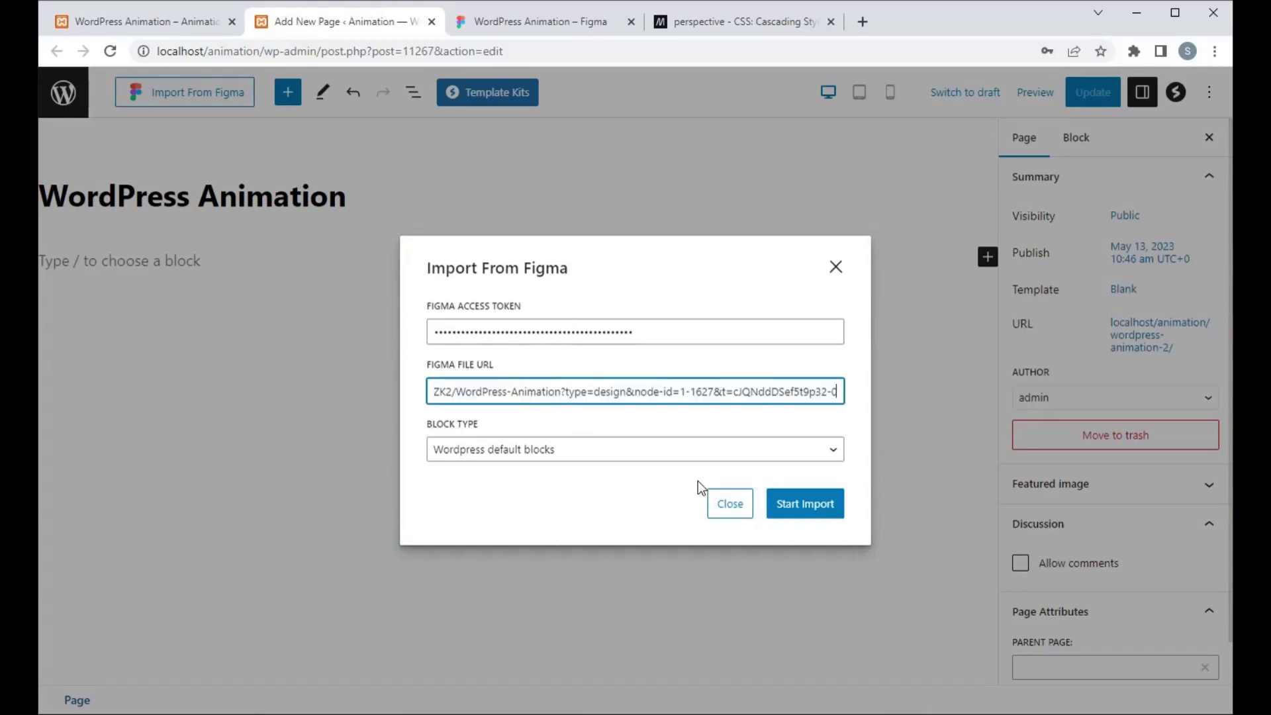
left_click(801, 510)
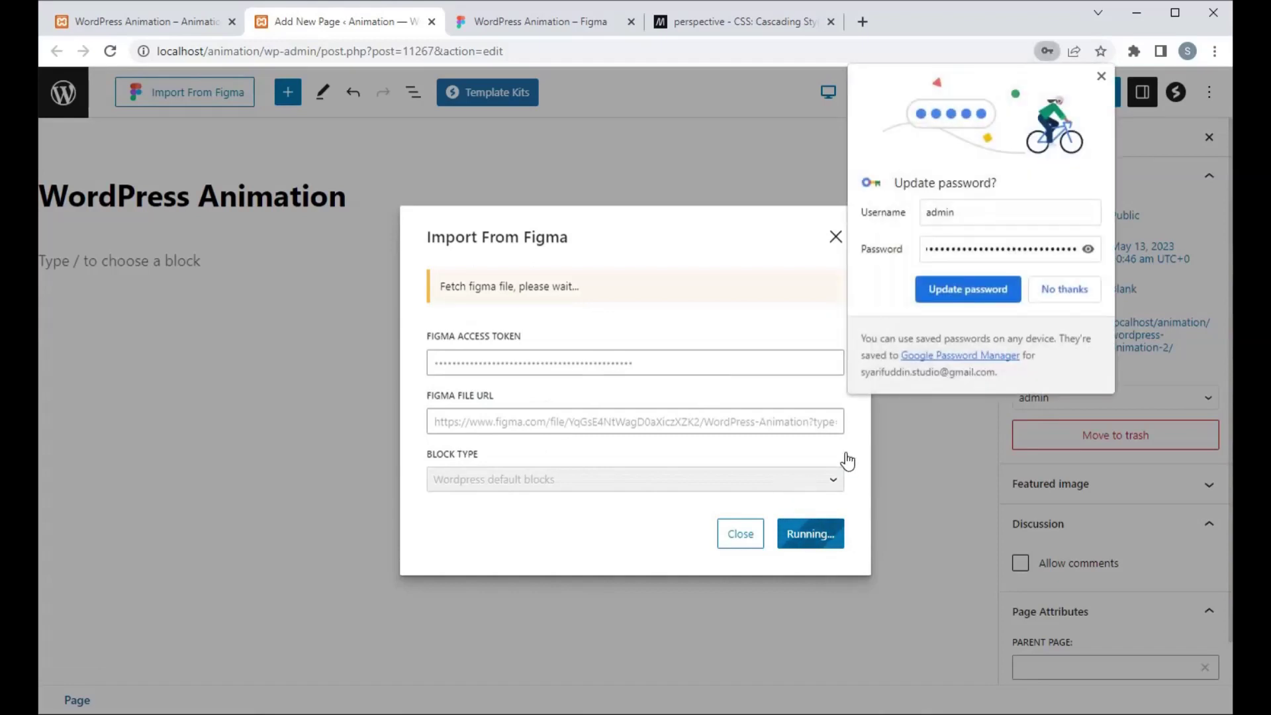
left_click(1063, 289)
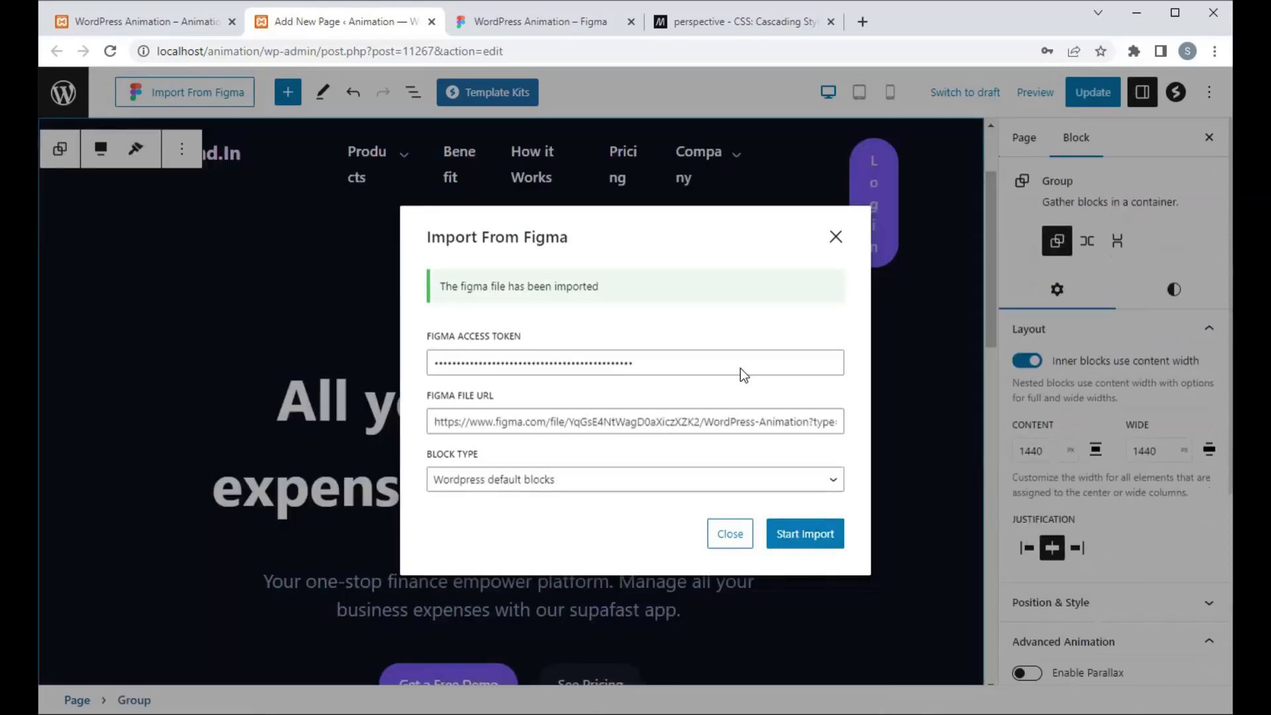
left_click(726, 537)
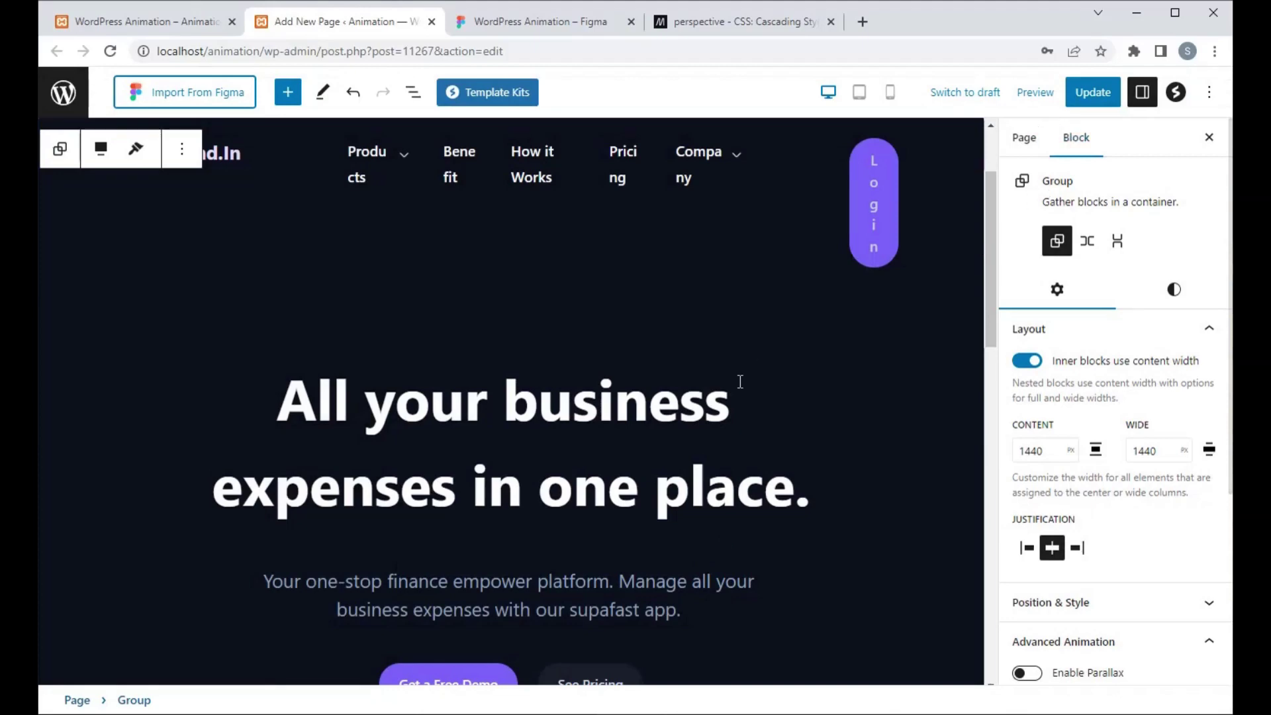
Update the page and open the published page in a new tab
scroll(739, 381, "down", 10)
scroll(739, 381, "up", 8)
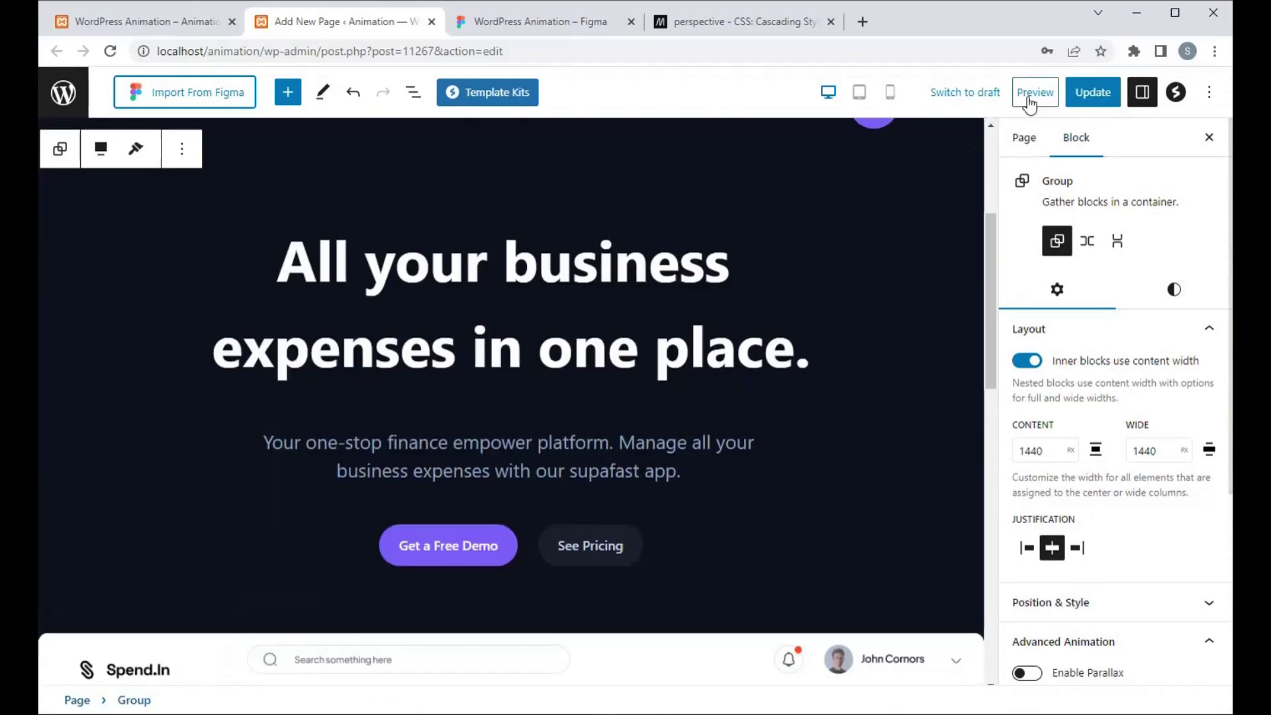
left_click(1092, 92)
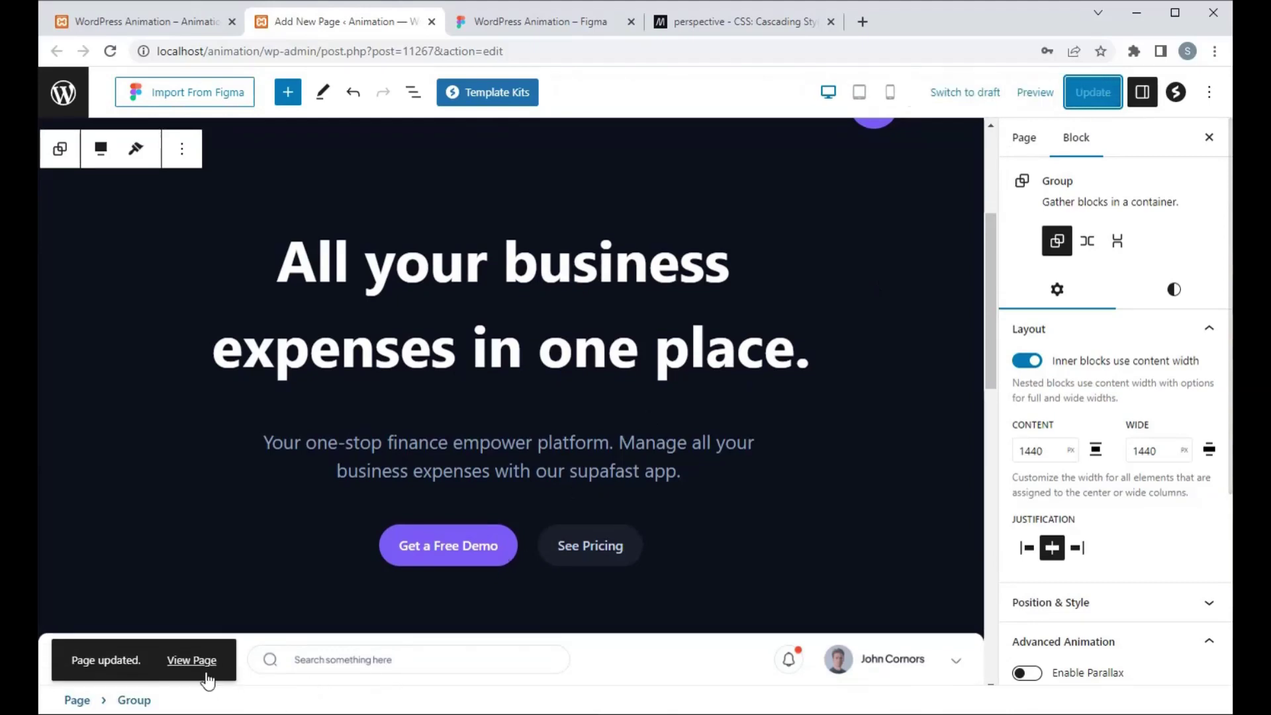
right_click(202, 670)
left_click(245, 528)
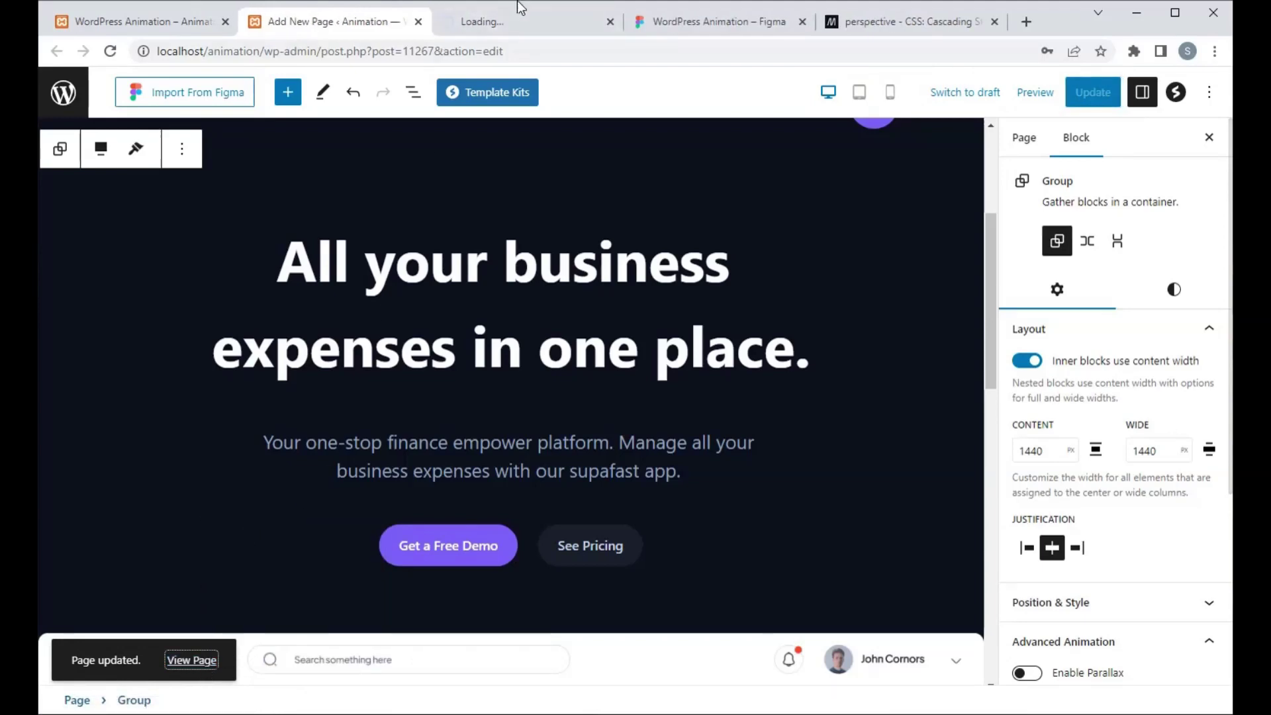
Scroll the live wordpress-animation-2 page down to the dashboard and back, then return to the editor
left_click(515, 18)
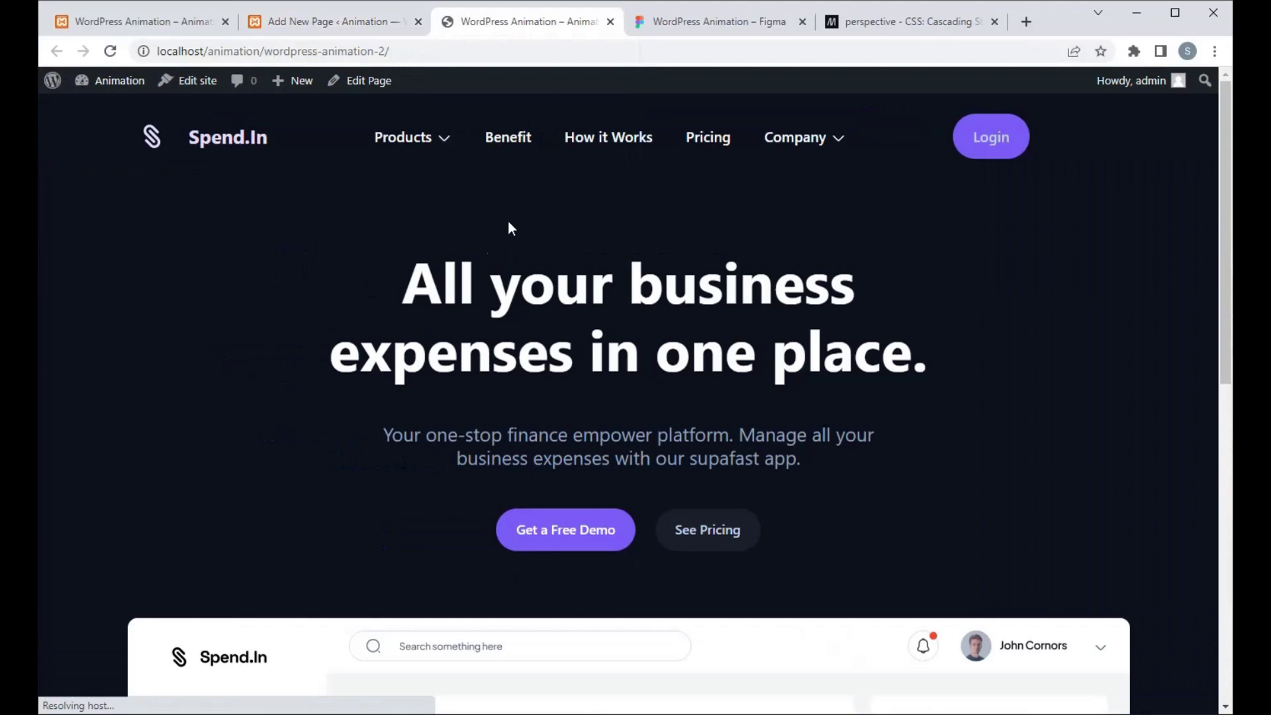
scroll(505, 258, "down", 8)
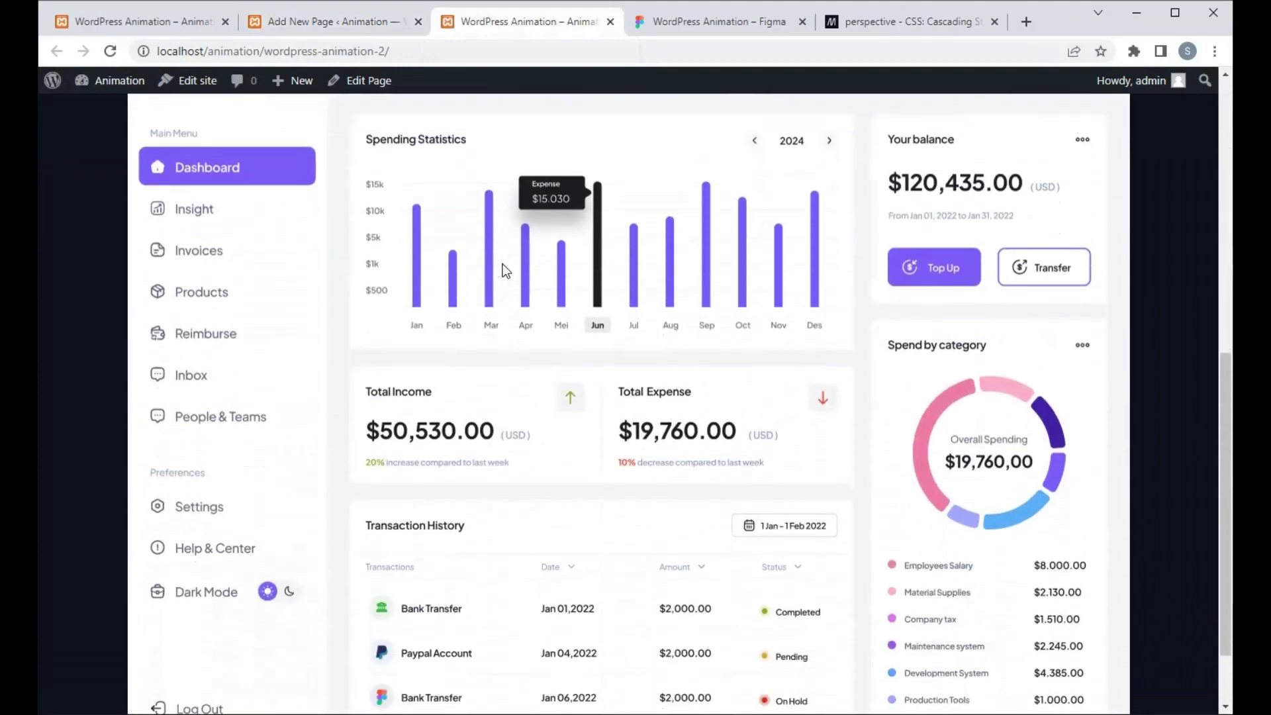
scroll(506, 268, "down", 1)
scroll(503, 267, "up", 10)
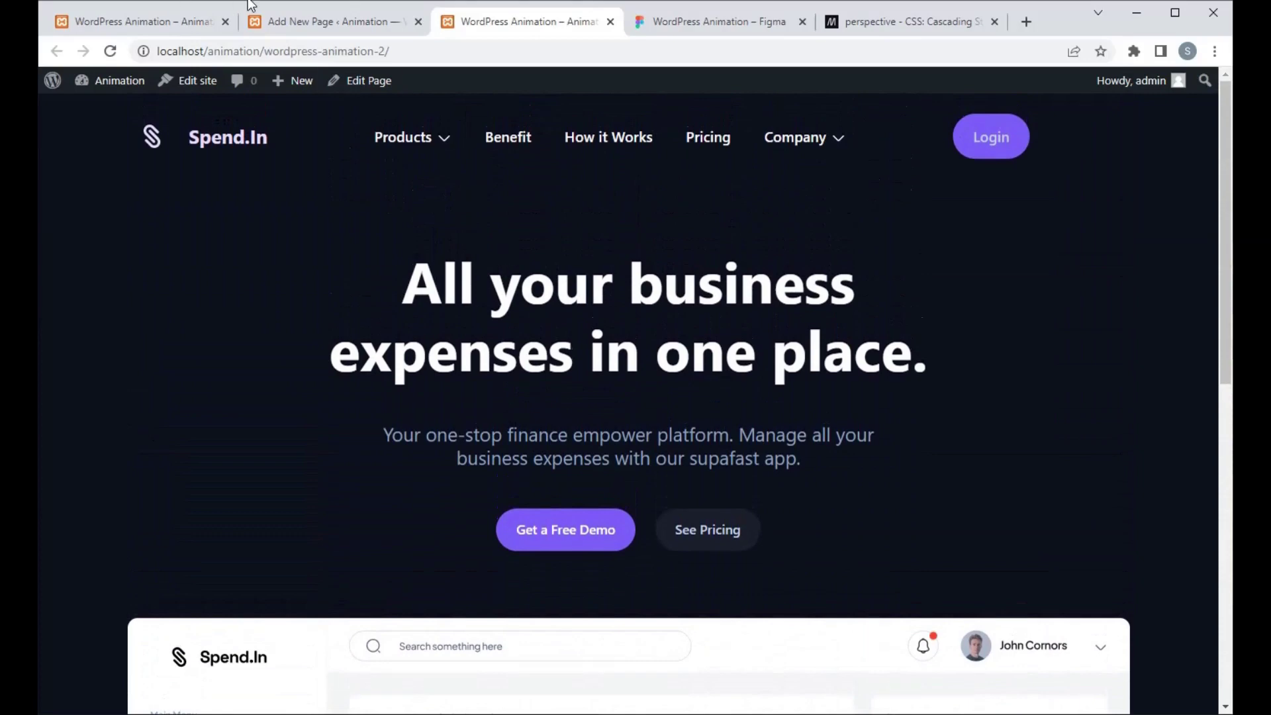
left_click(329, 21)
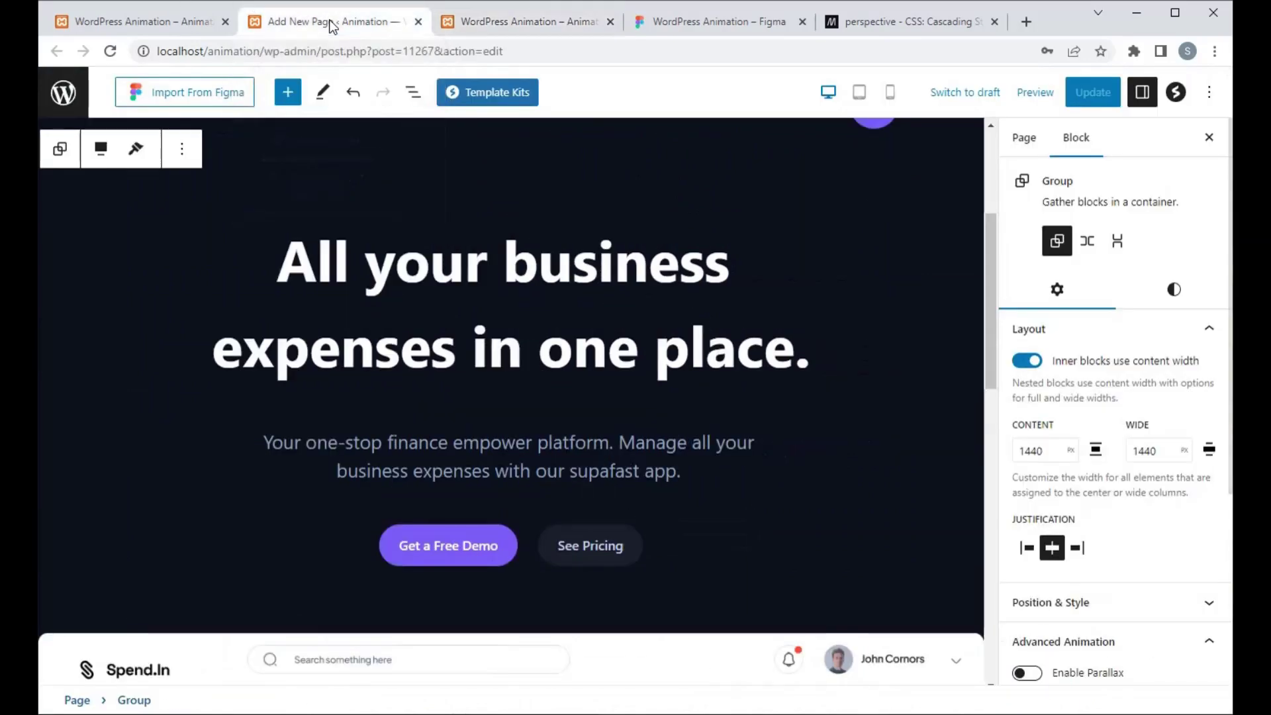
Apply the Fade In Top animation to the hero heading and the subtitle paragraph
left_click(382, 271)
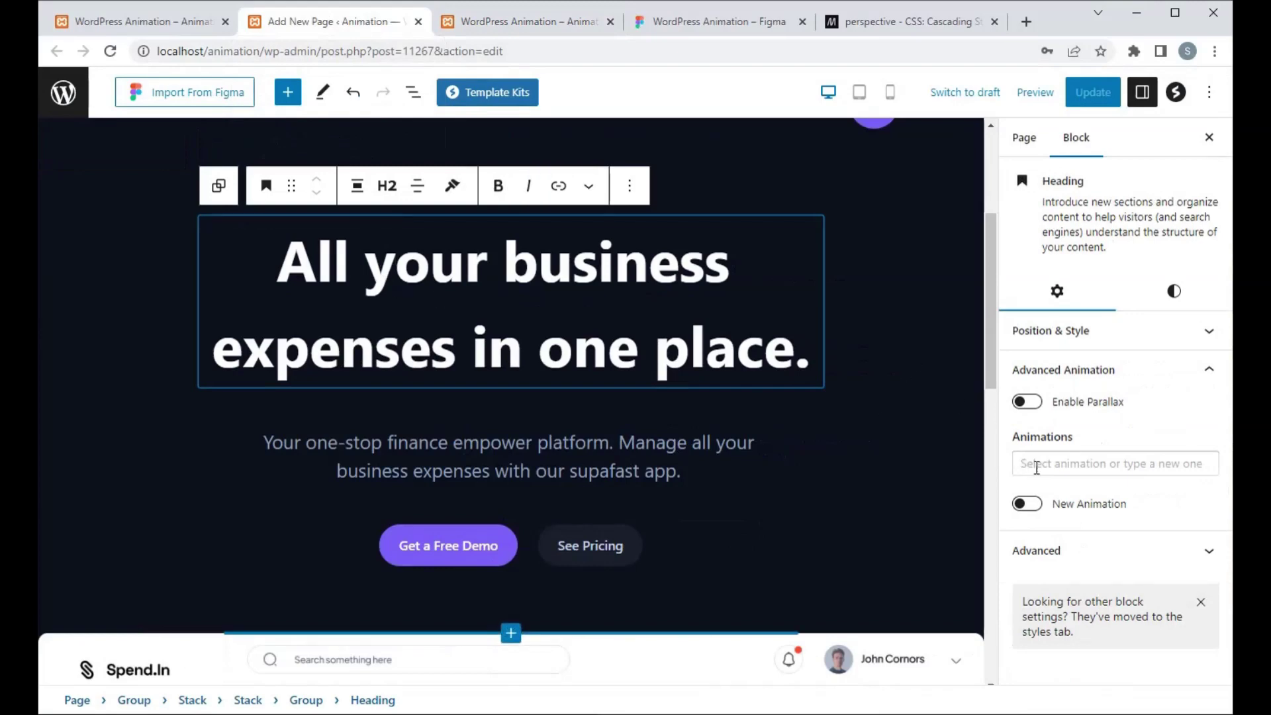
left_click(1037, 467)
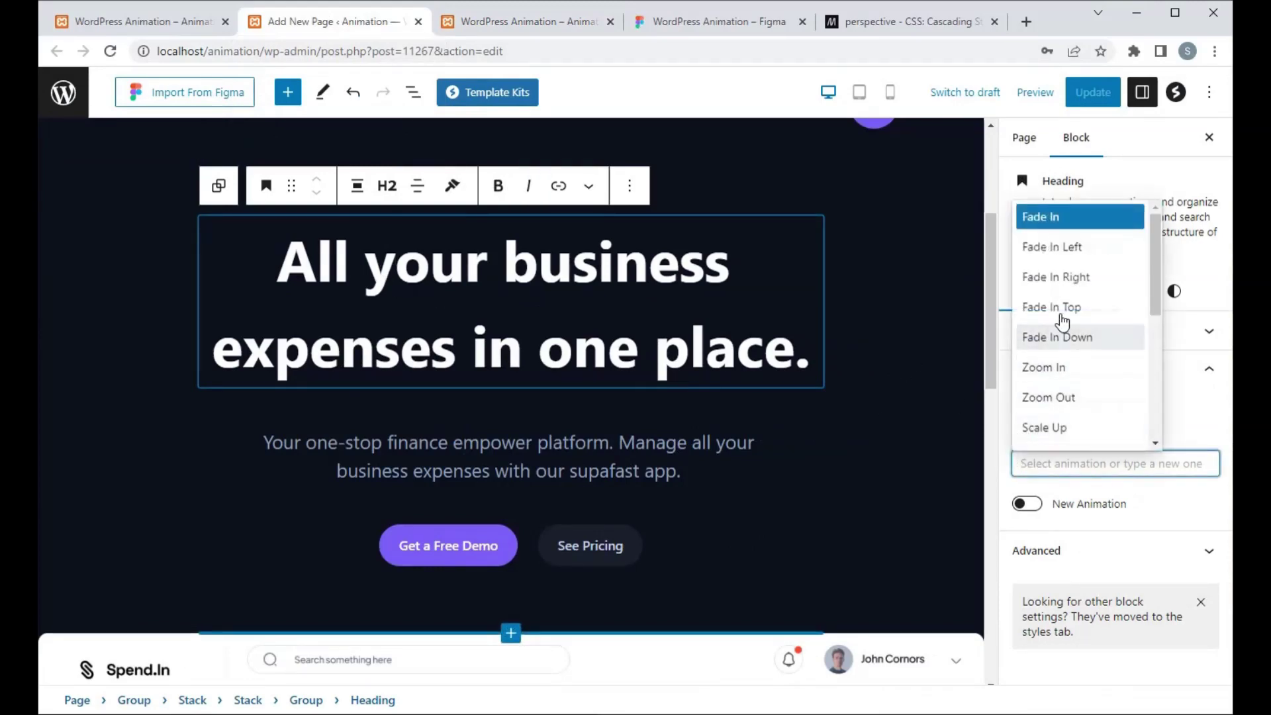
left_click(1059, 310)
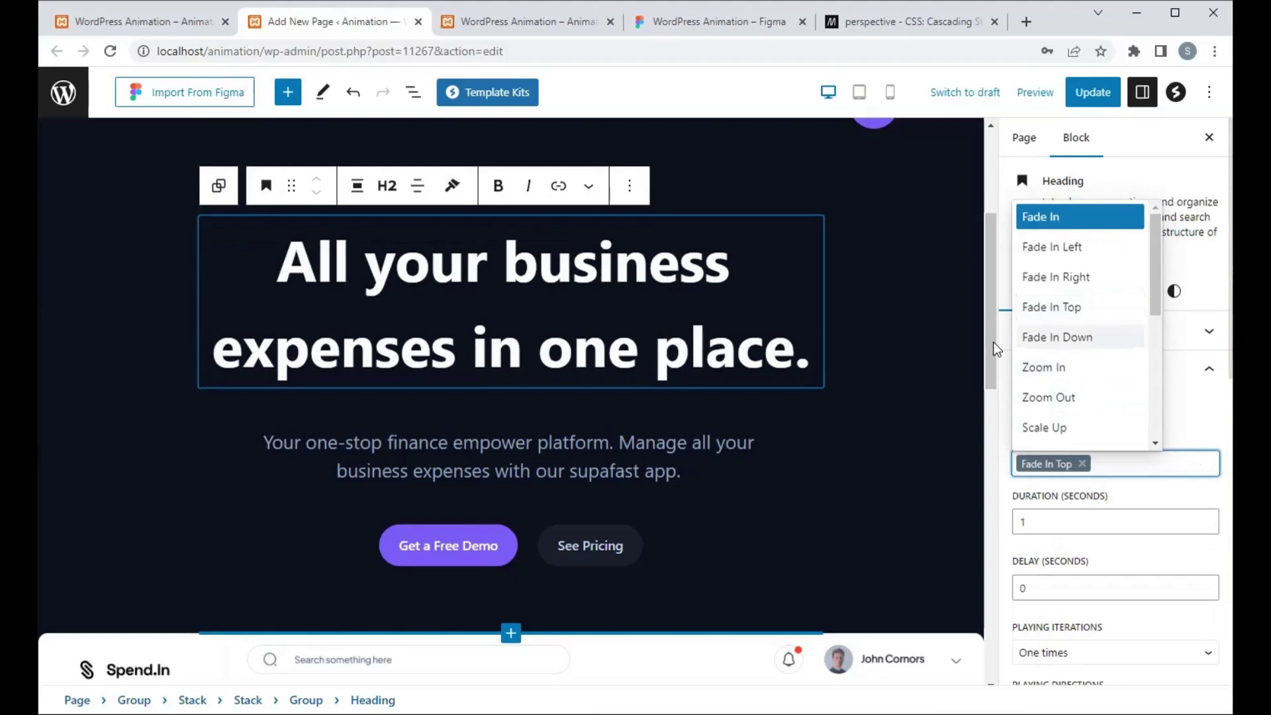
left_click(654, 464)
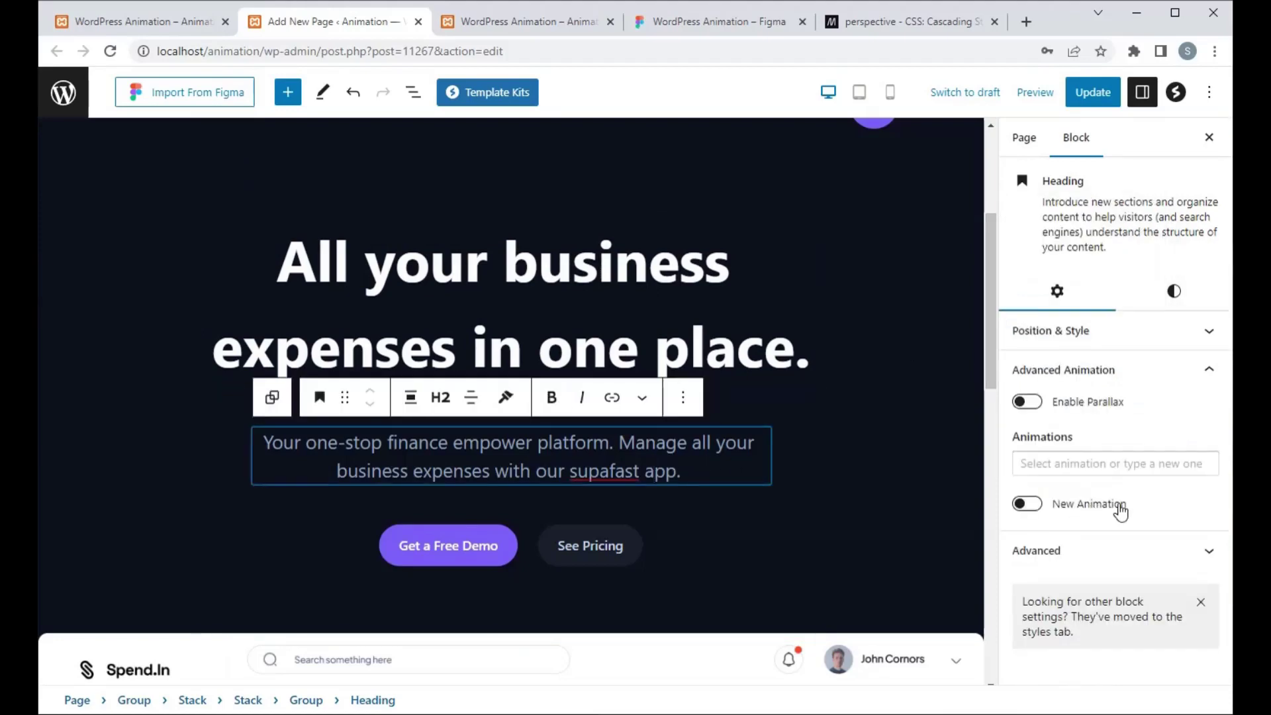
left_click(1064, 461)
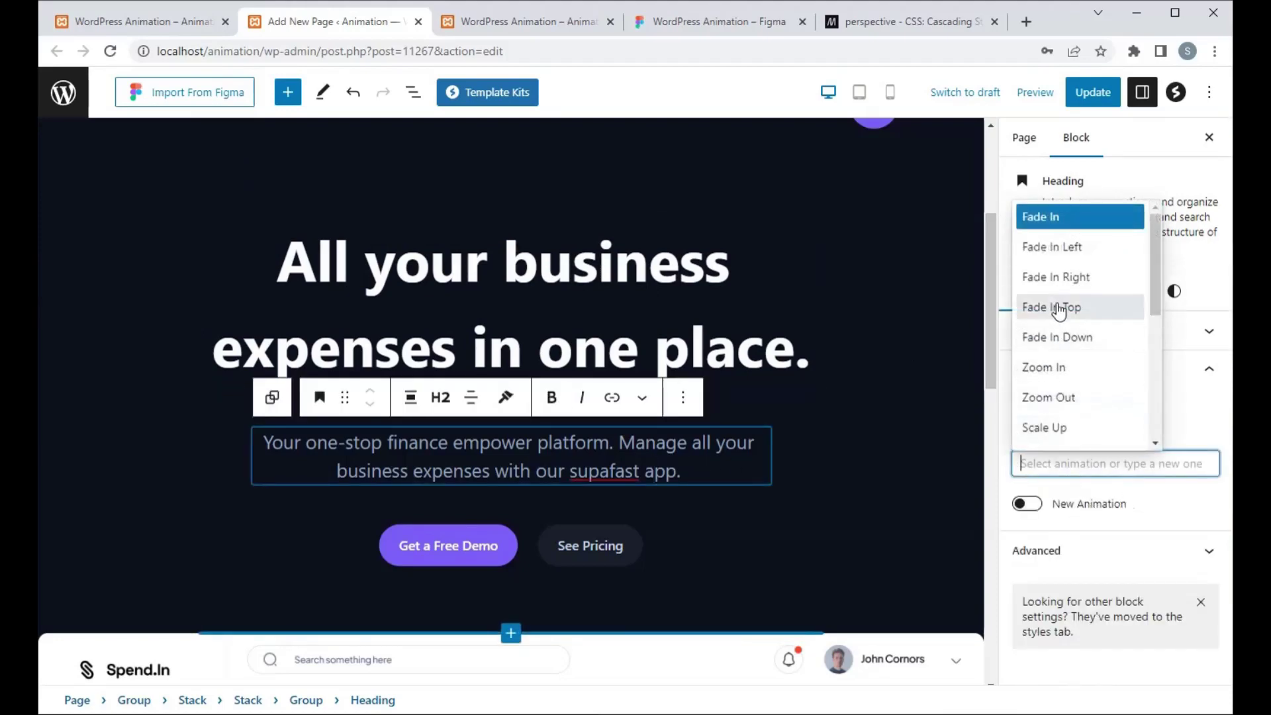
left_click(1058, 307)
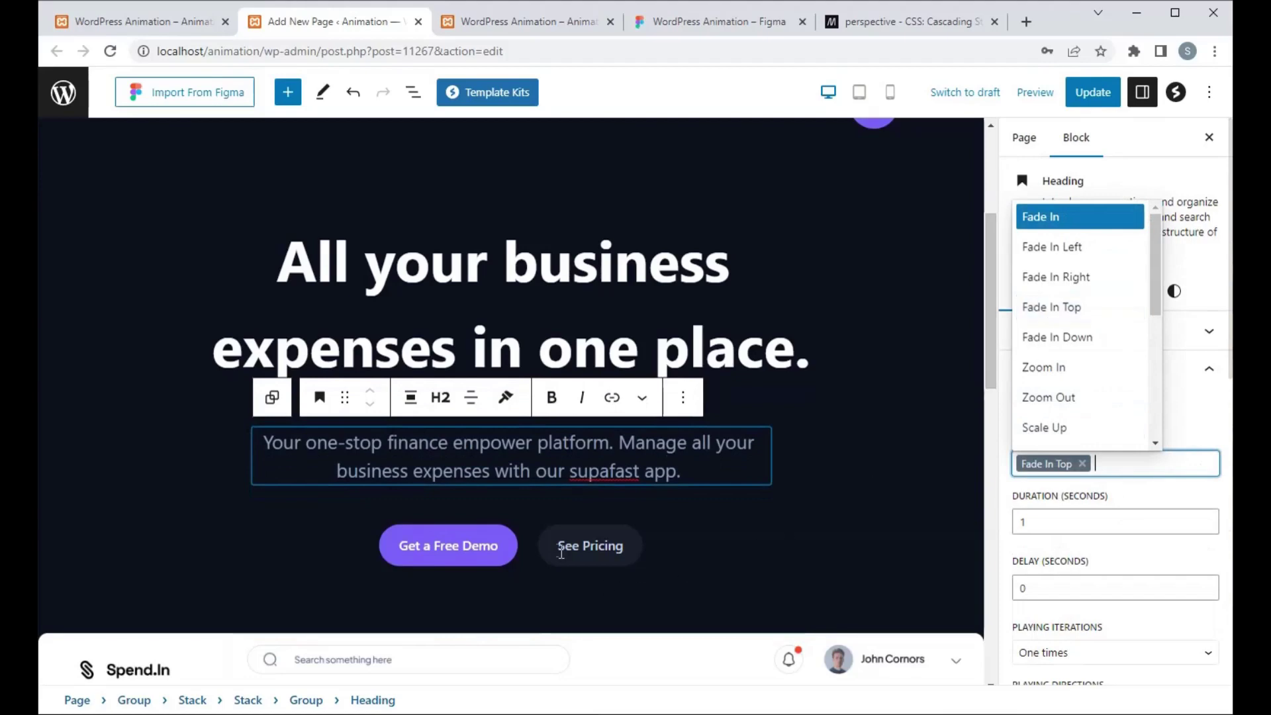
Give the Row holding both hero buttons a Fade In Top animation
left_click(528, 544)
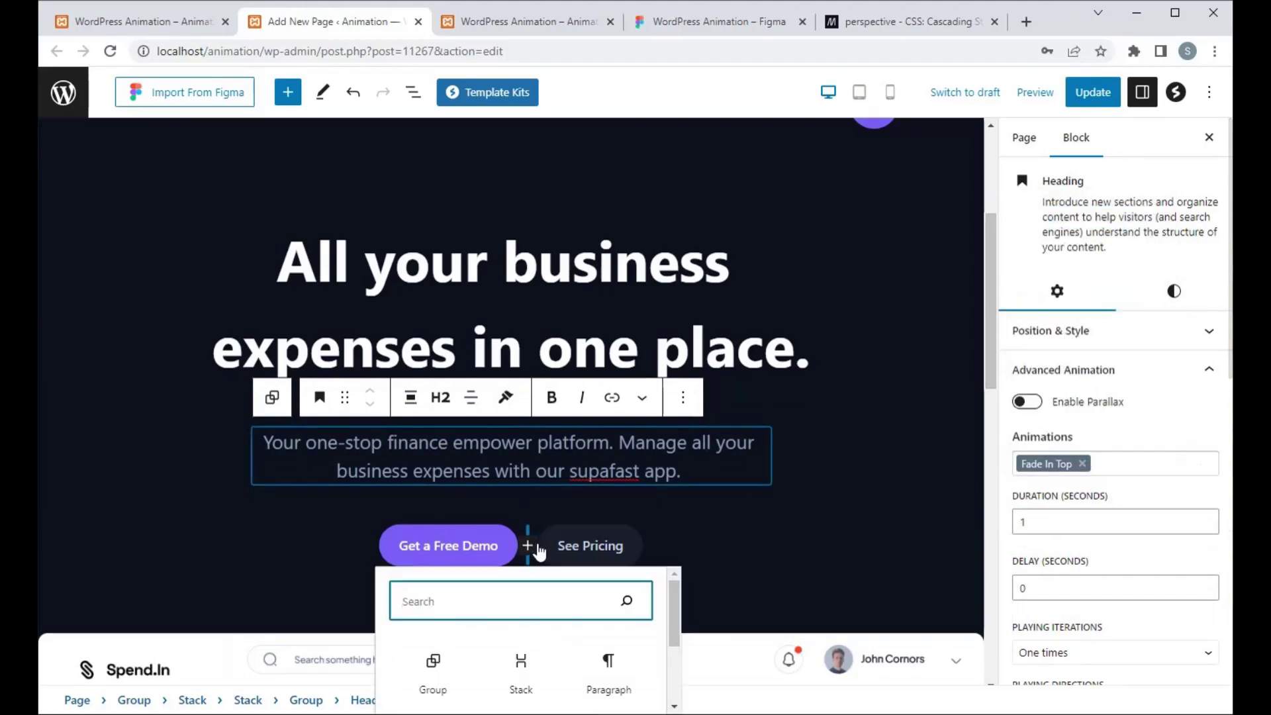
left_click(606, 542)
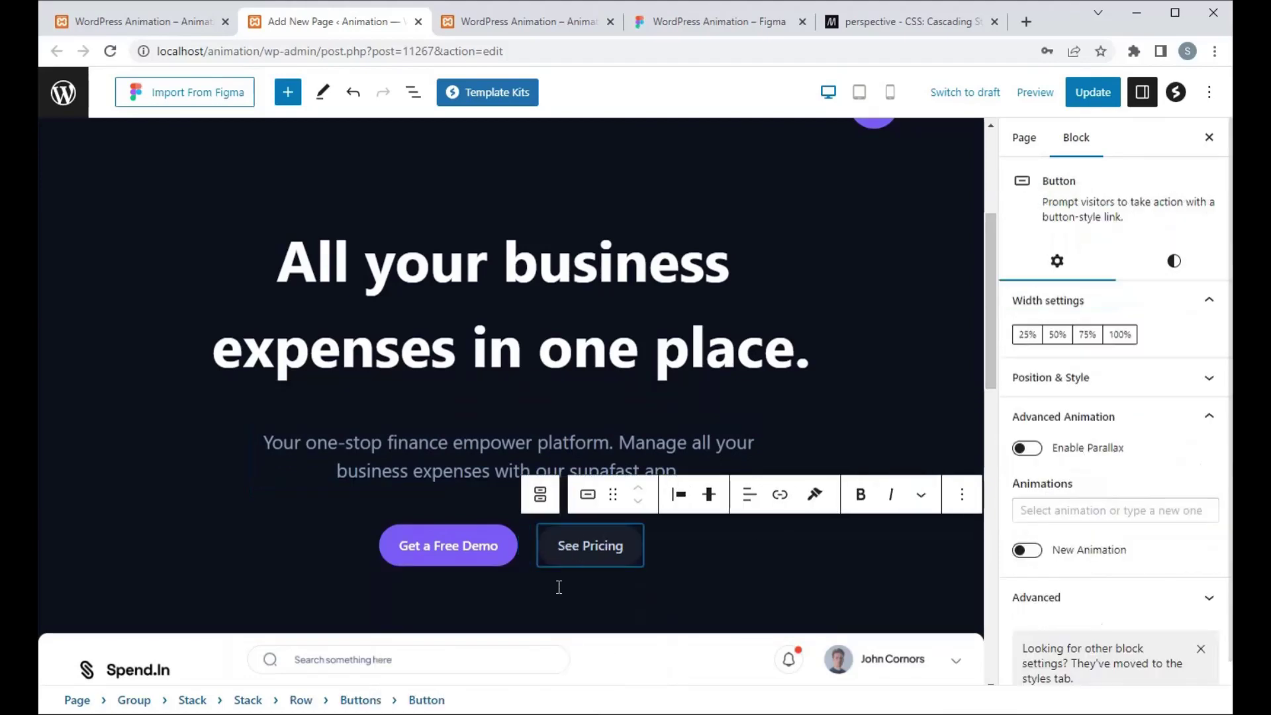
left_click(299, 702)
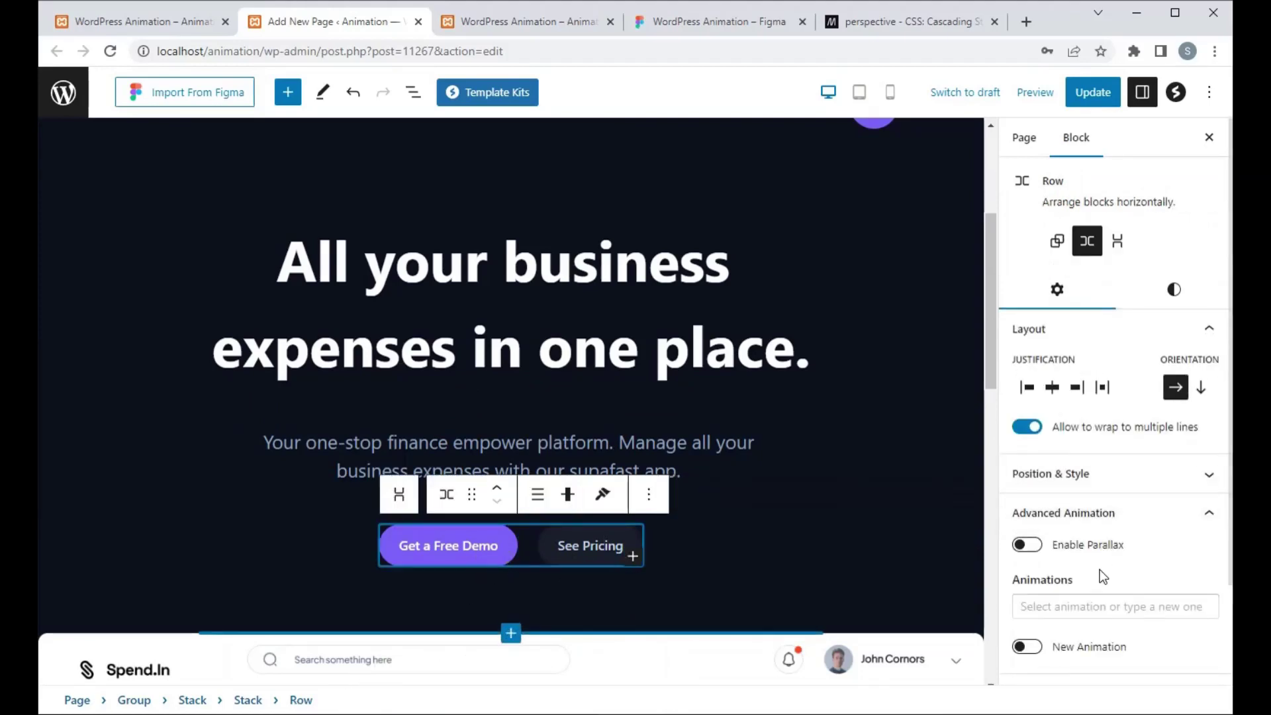
left_click(1063, 608)
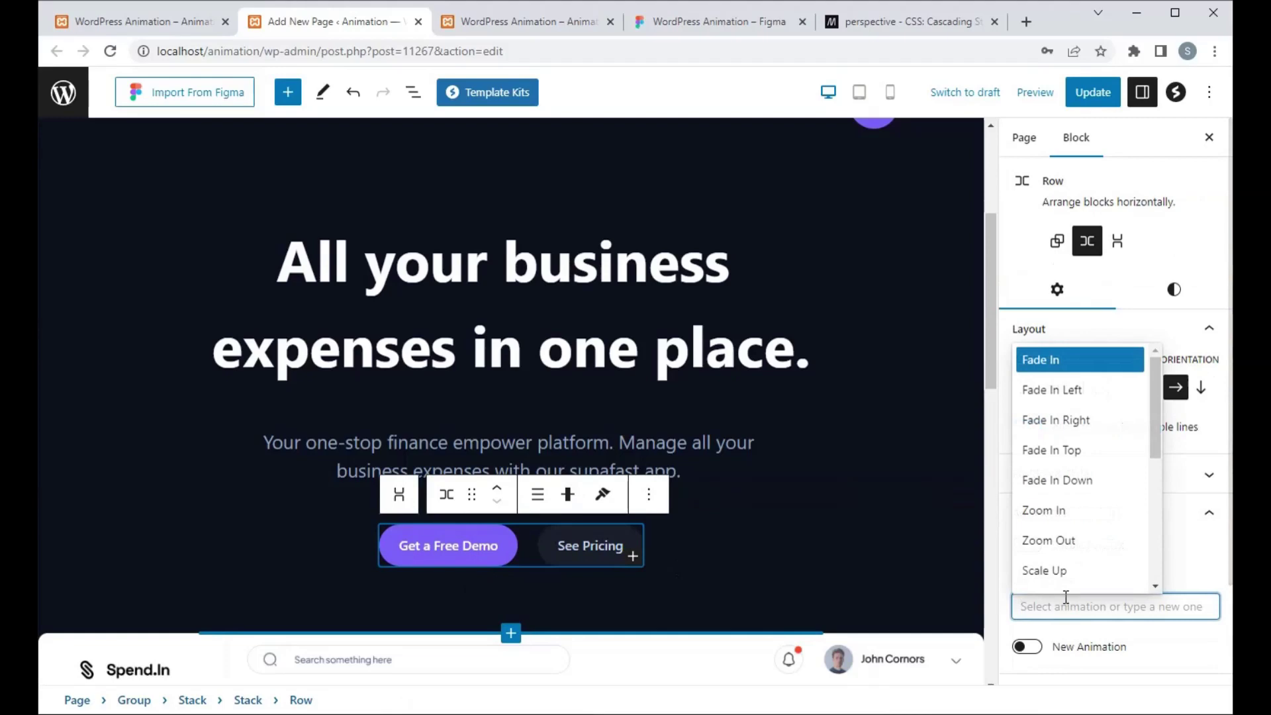
left_click(1066, 455)
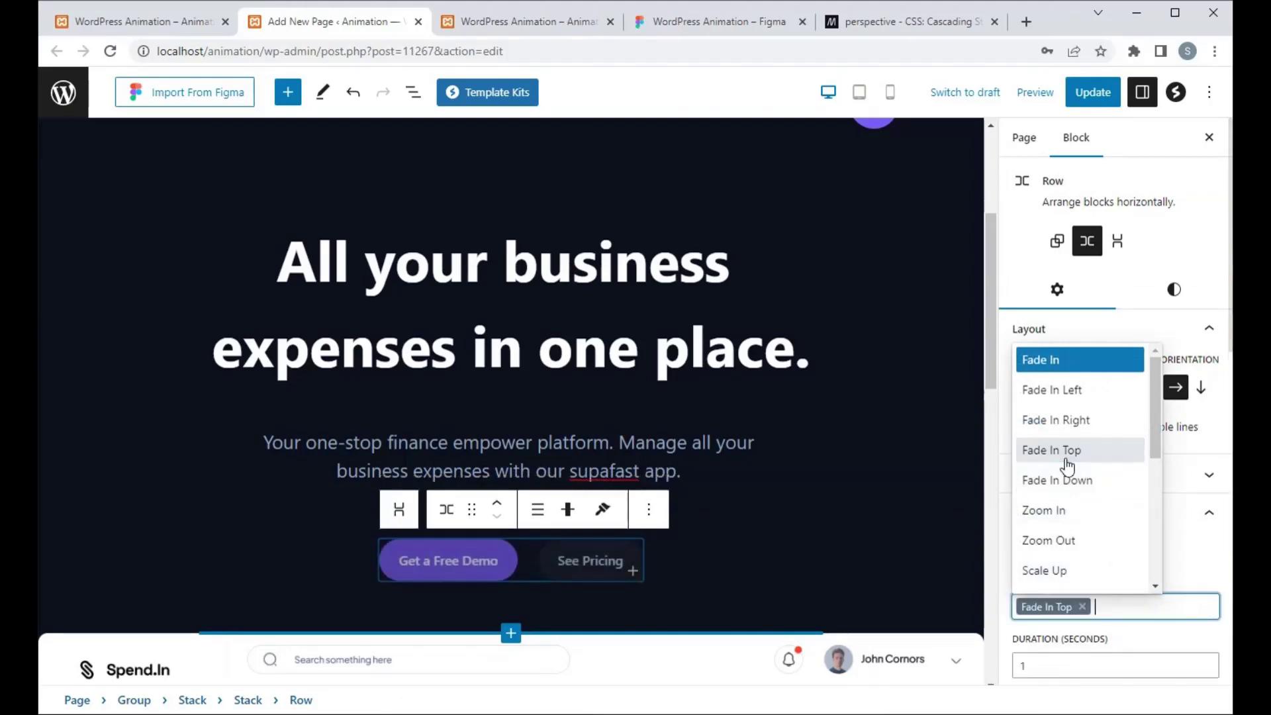
Update the page and reload the live front-end to preview the animations
left_click(1093, 92)
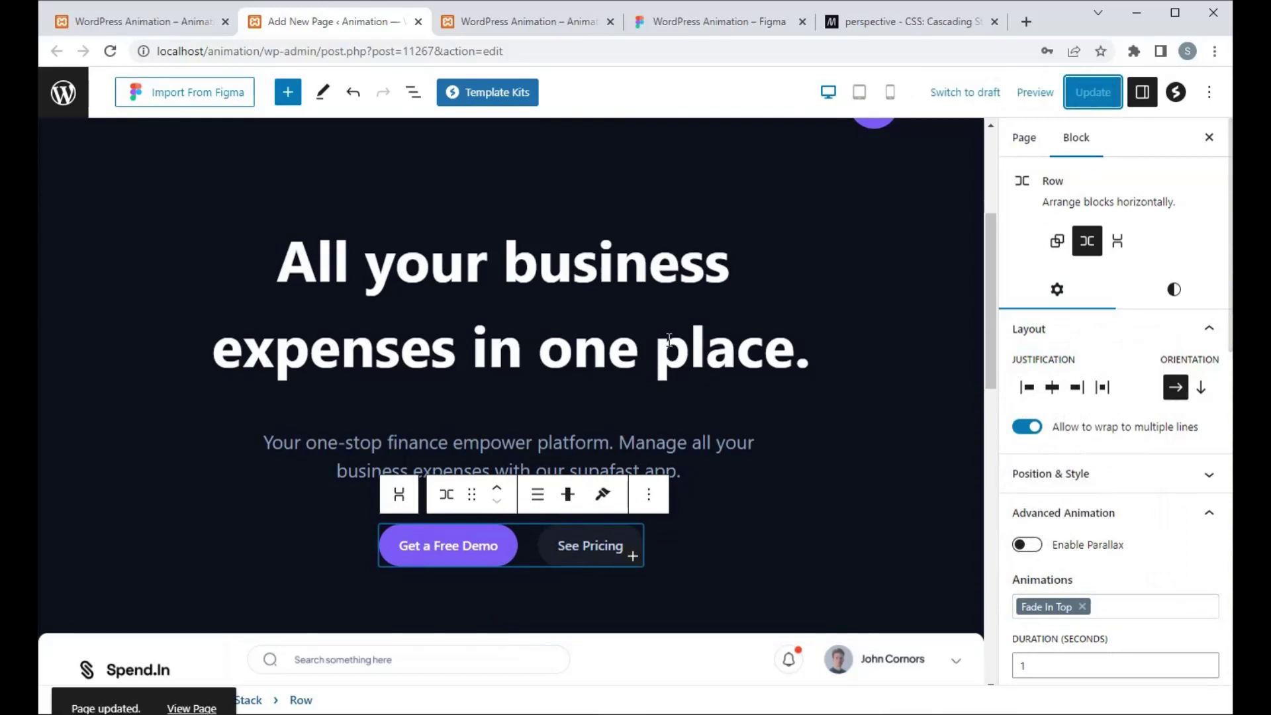
left_click(515, 21)
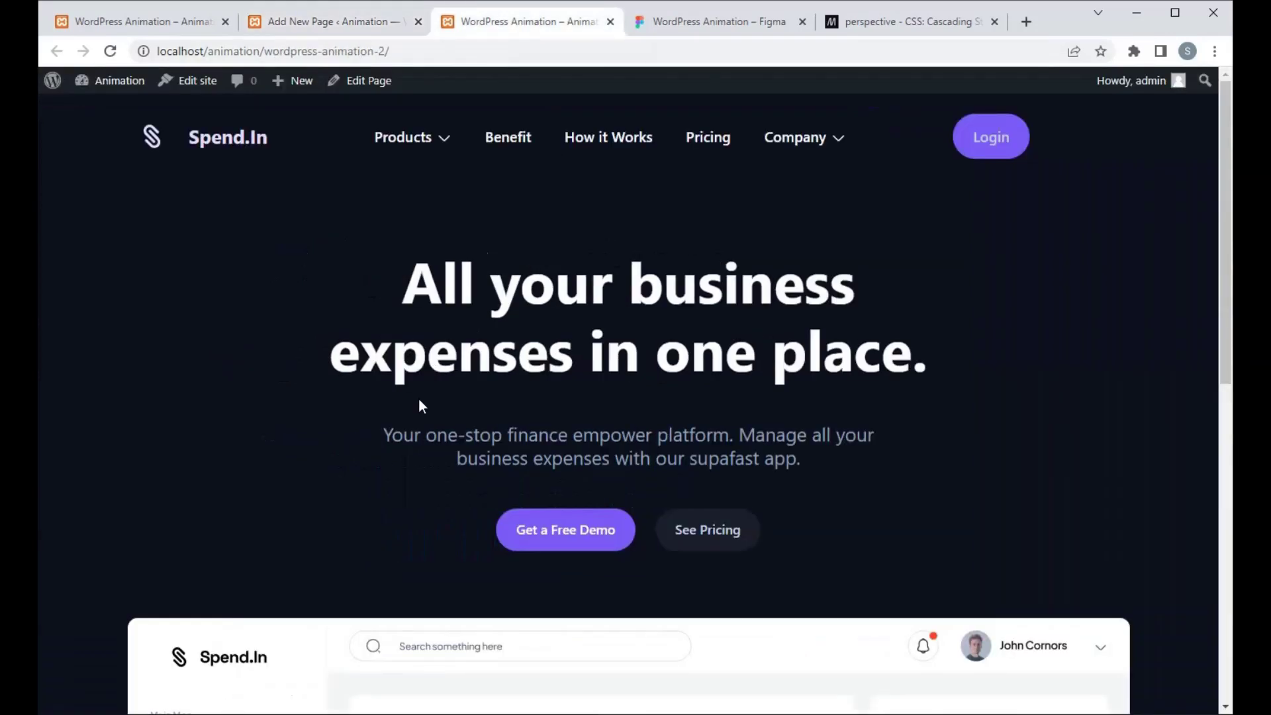
key("F5")
Set the subtitle paragraph's animation delay to 0.2 seconds
left_click(286, 16)
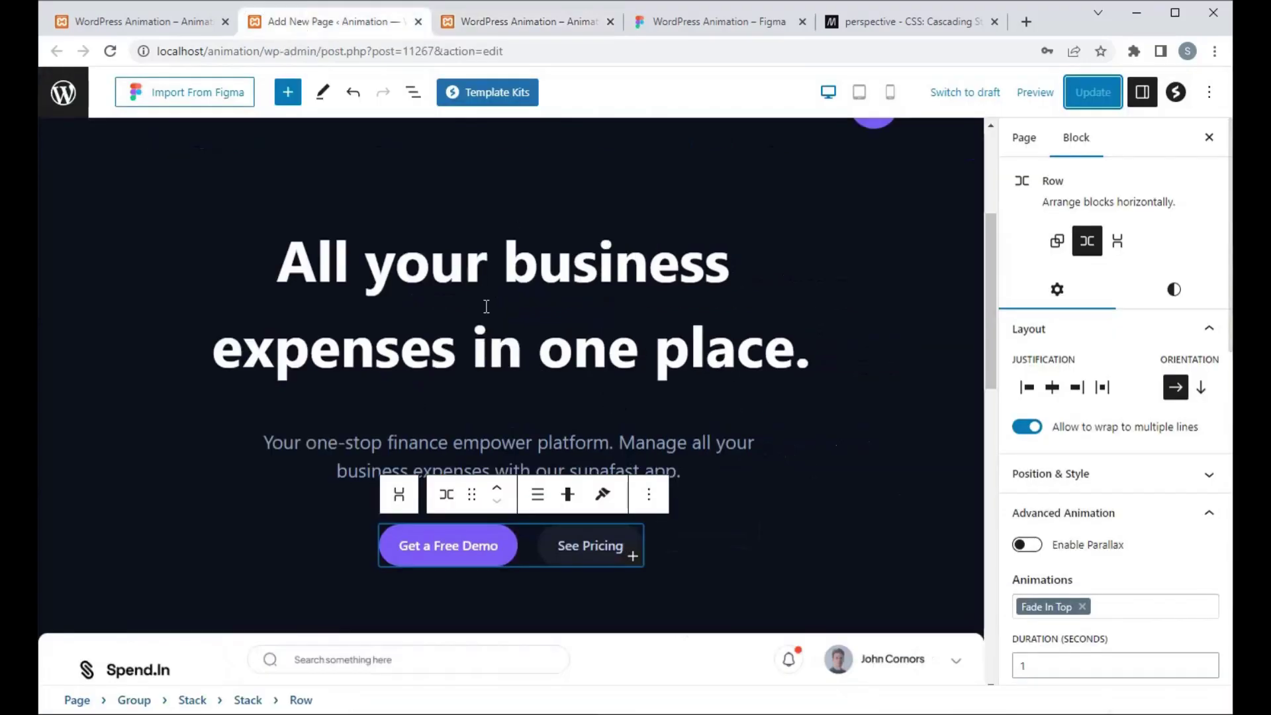
left_click(488, 340)
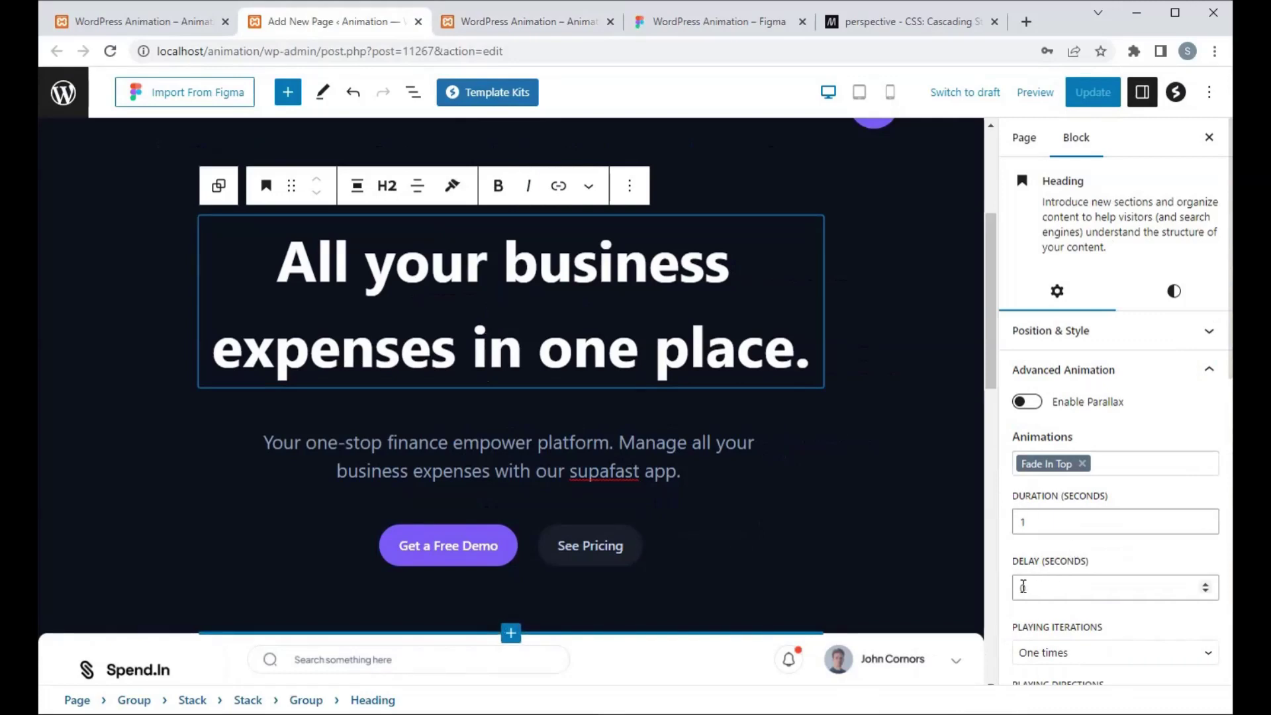
left_click(610, 467)
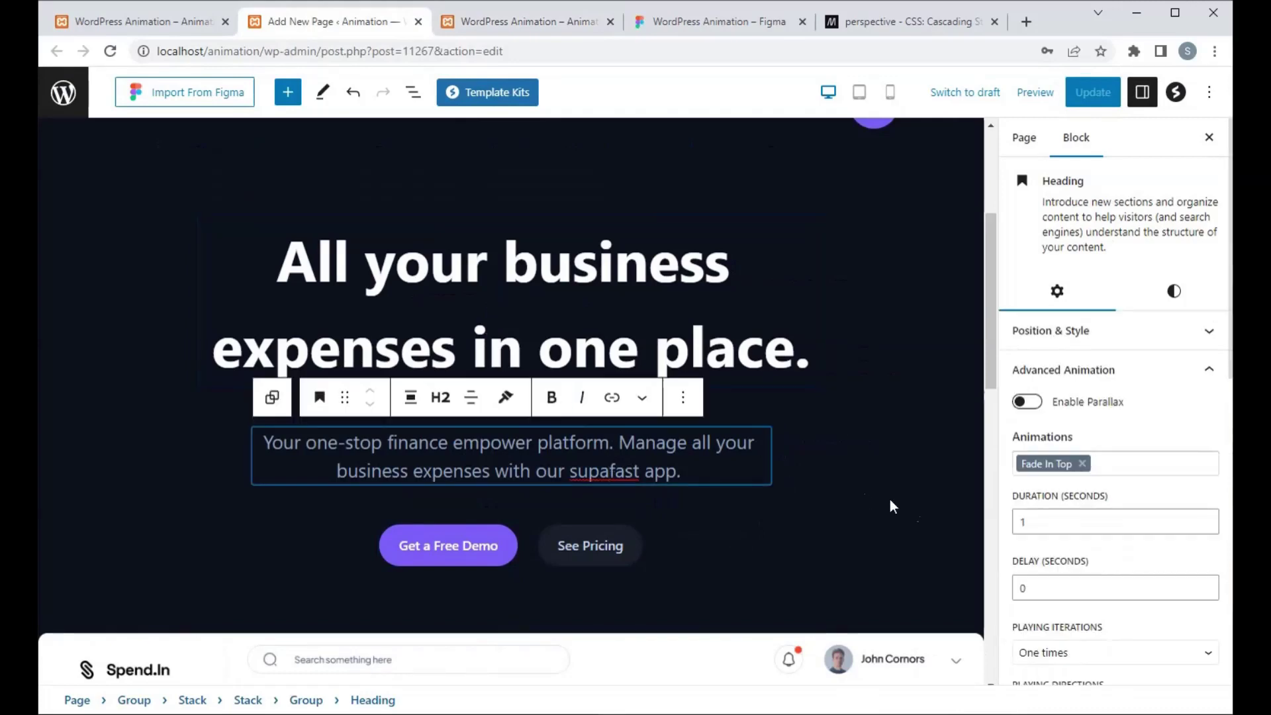
left_click(1051, 588)
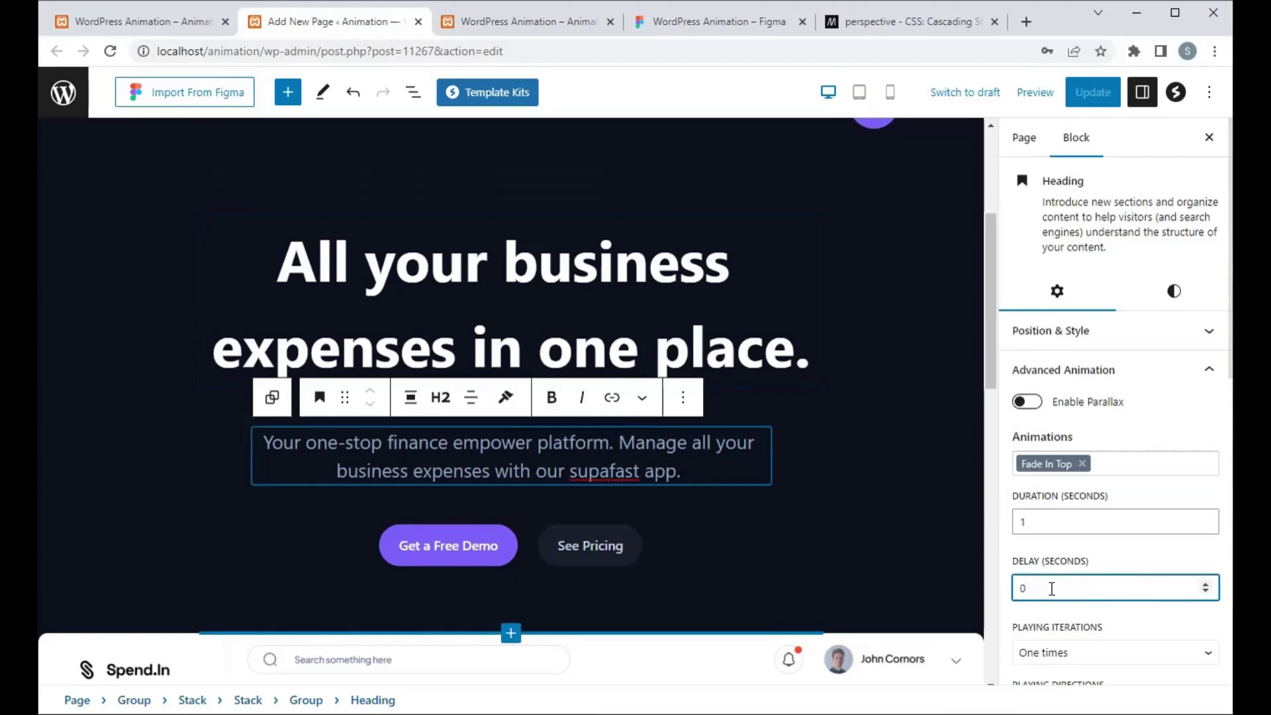
type(".2")
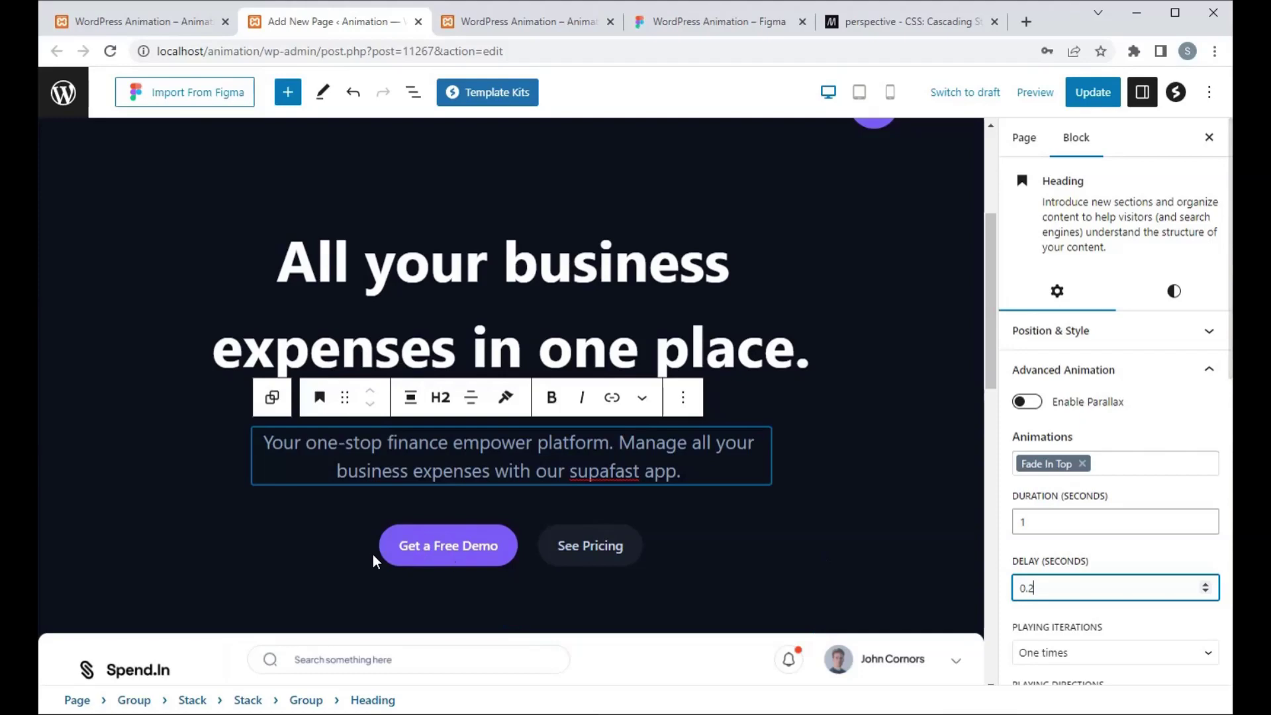
Set the button Row's animation delay to 0.4 seconds
left_click(390, 552)
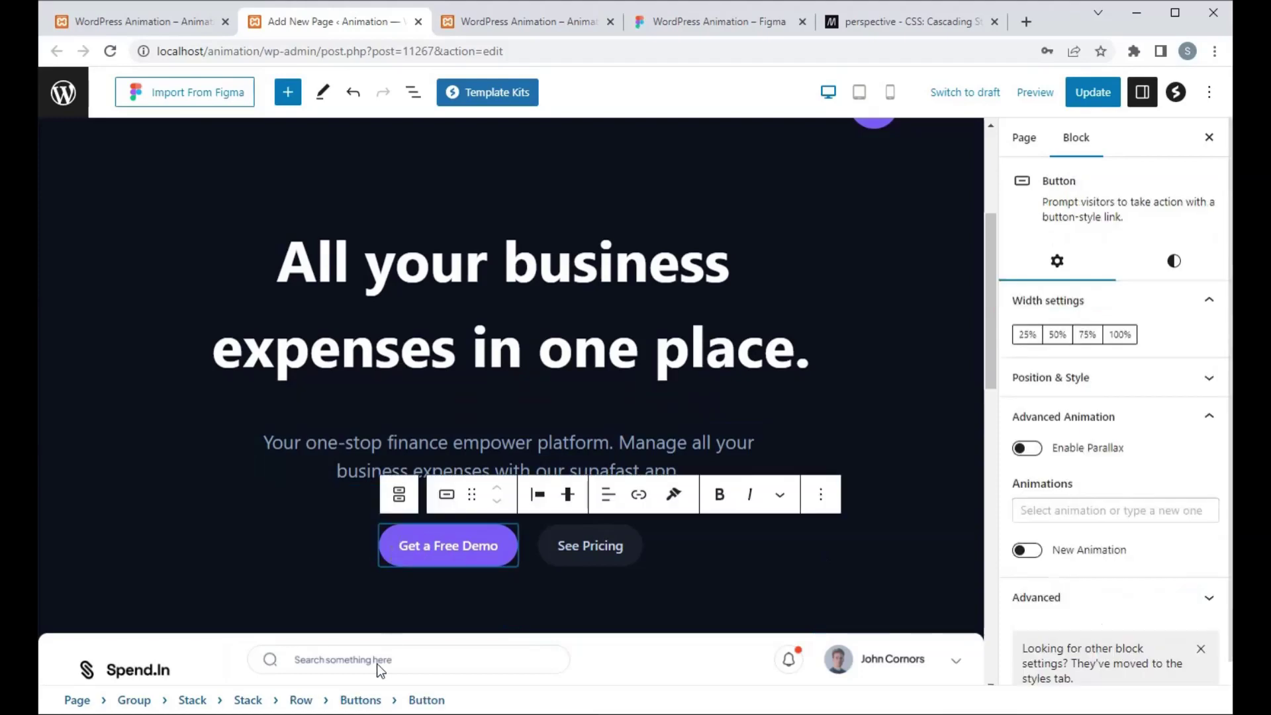
left_click(301, 700)
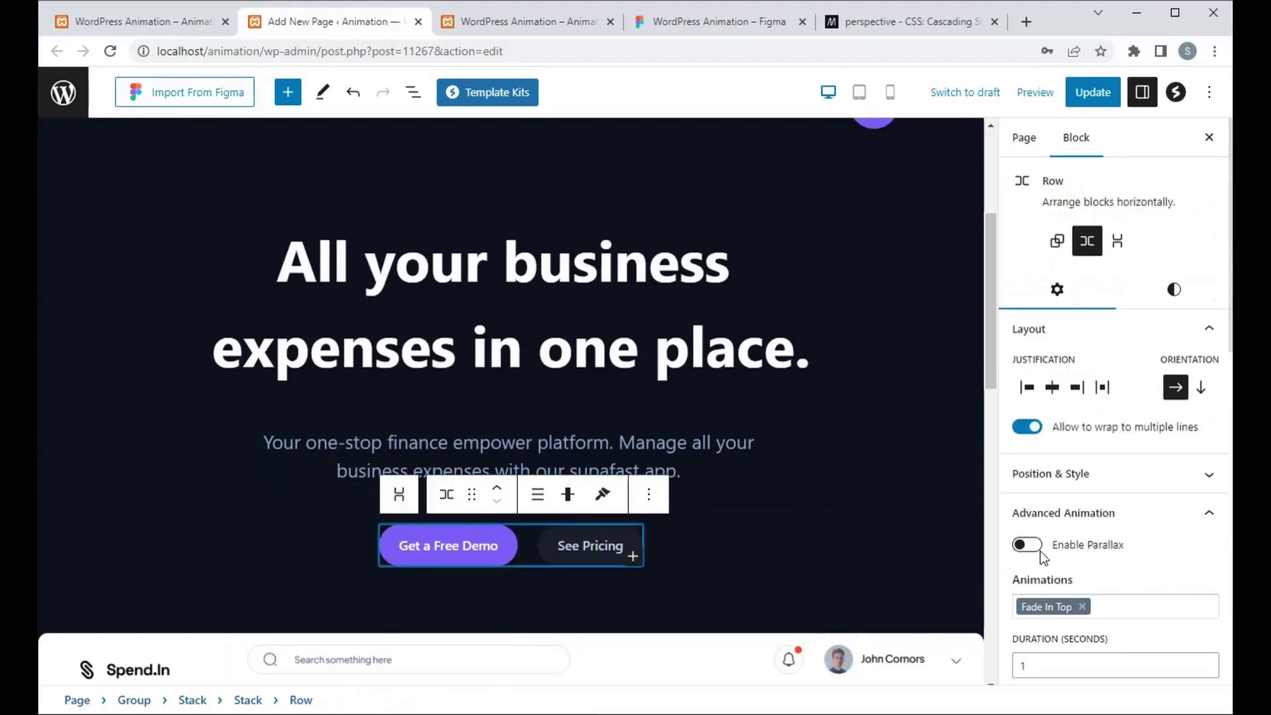
scroll(1047, 623, "down", 2)
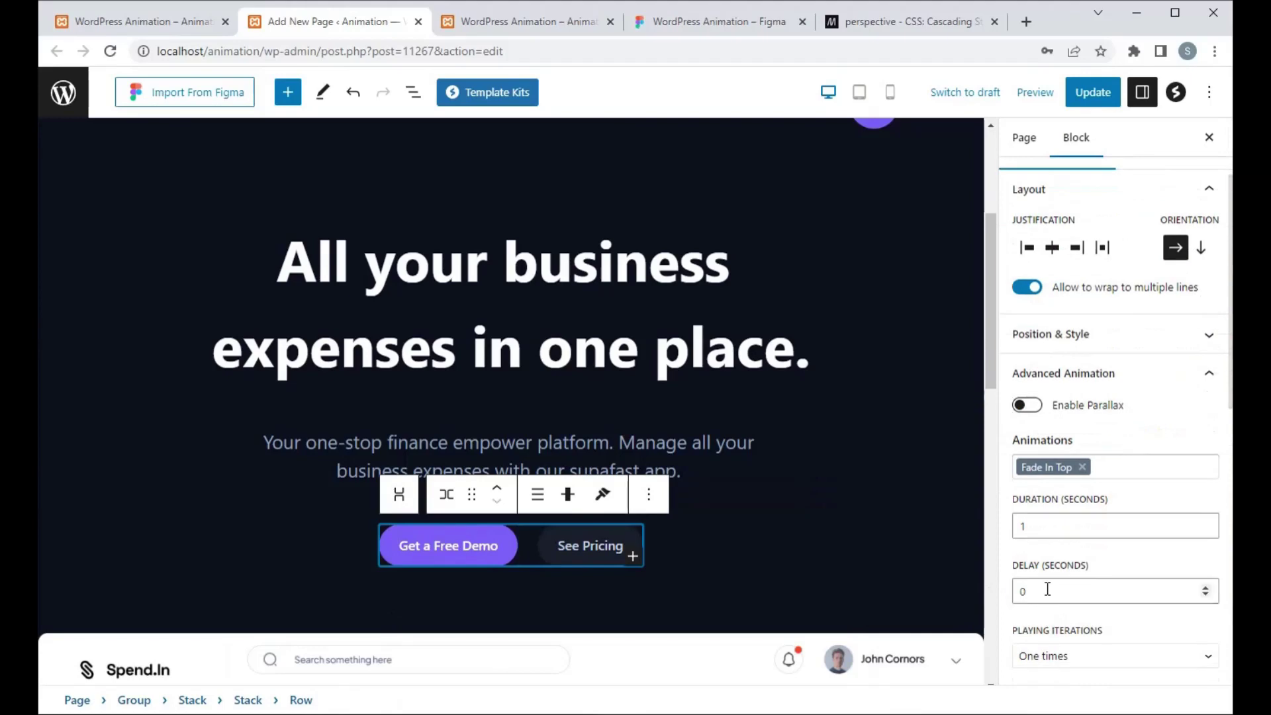
left_click(1047, 589)
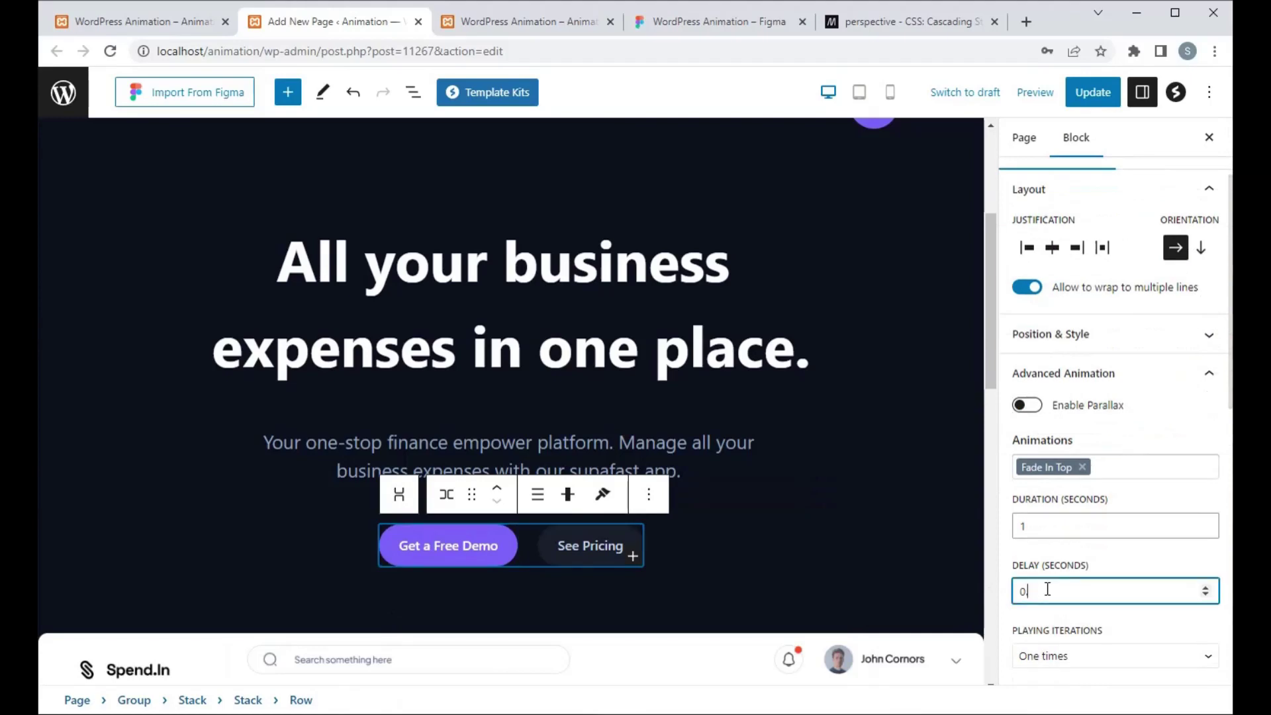
type(".4")
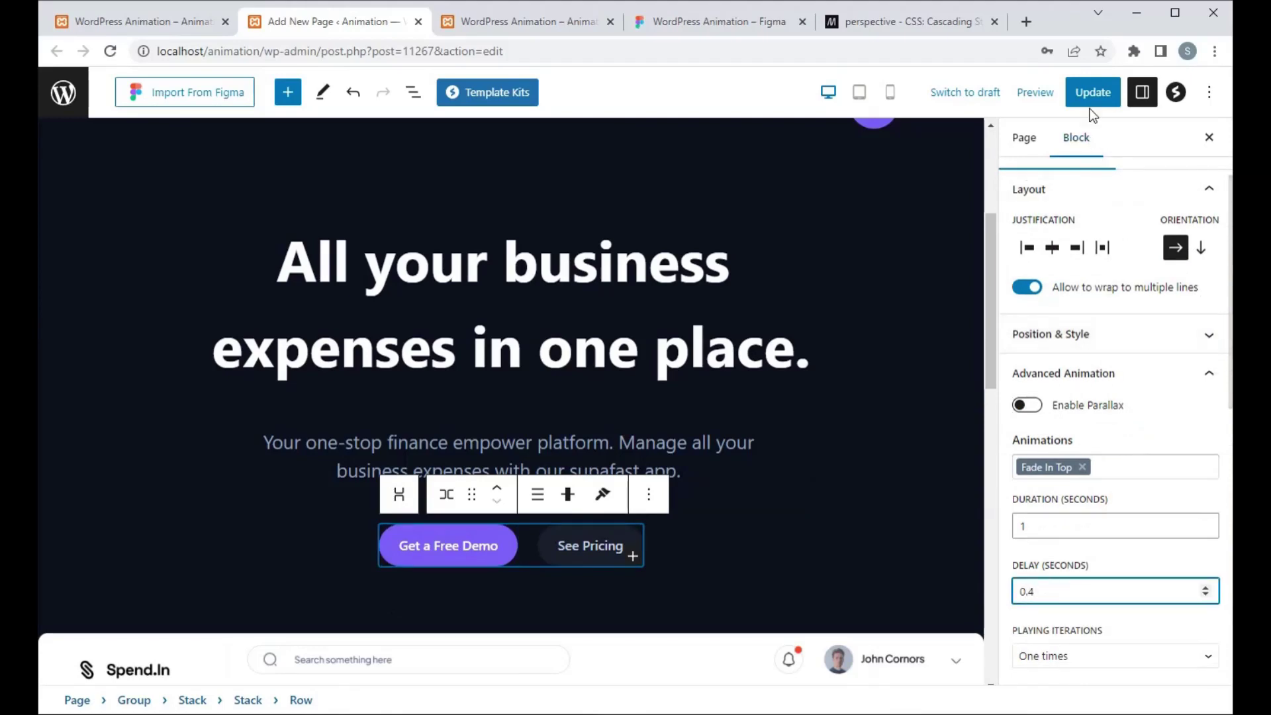
Update the page and reload the live front-end to see the staggered timing
left_click(1093, 93)
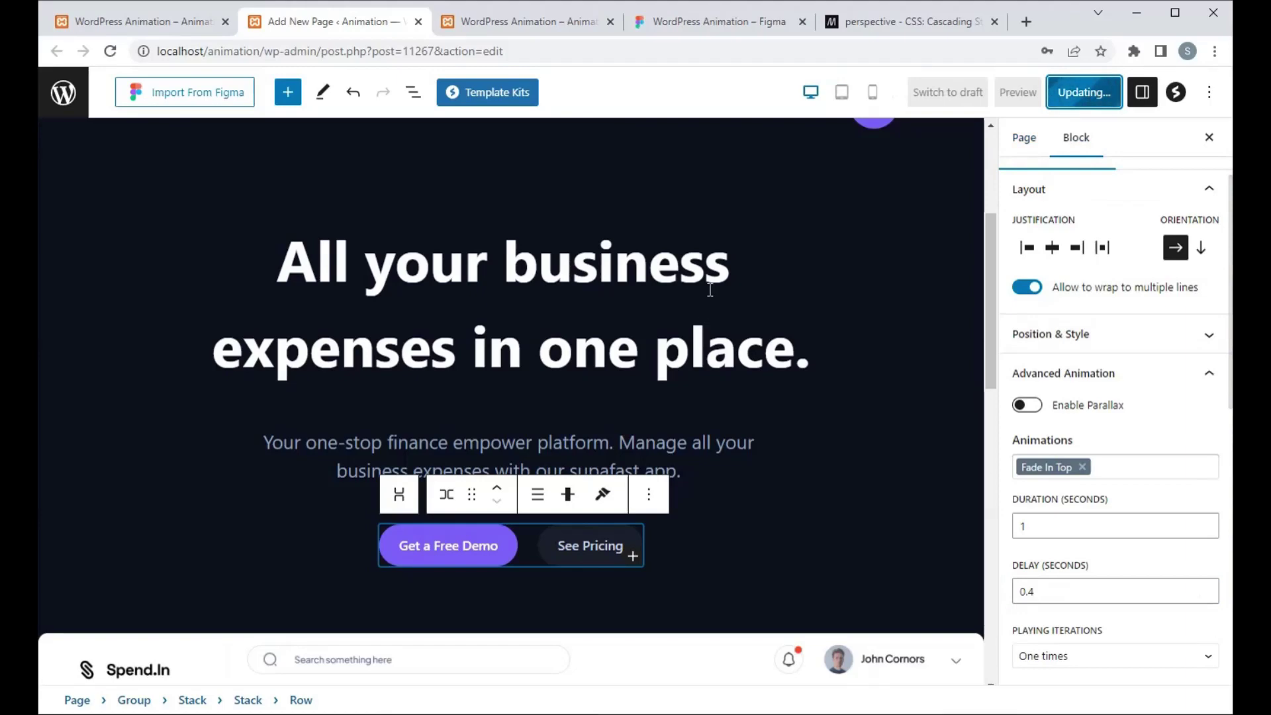
left_click(527, 22)
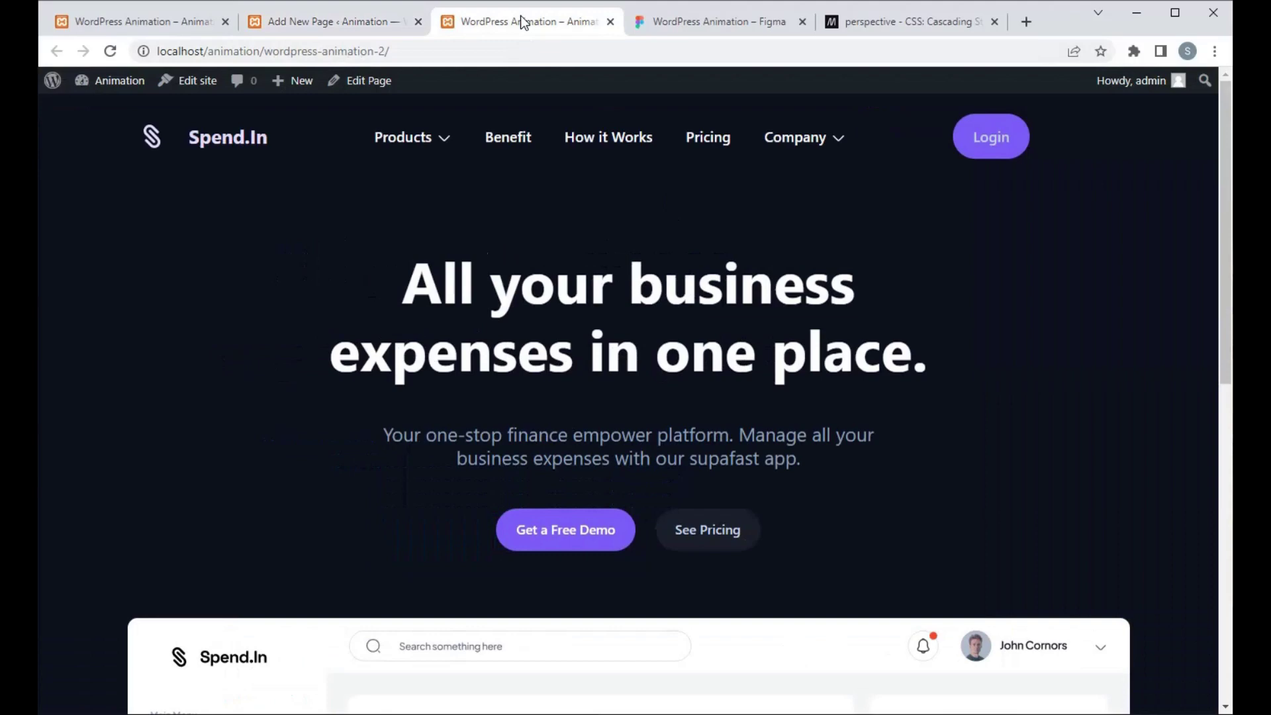
left_click(111, 50)
Select the Spend.In dashboard image and open its animation options
left_click(307, 24)
scroll(712, 480, "down", 4)
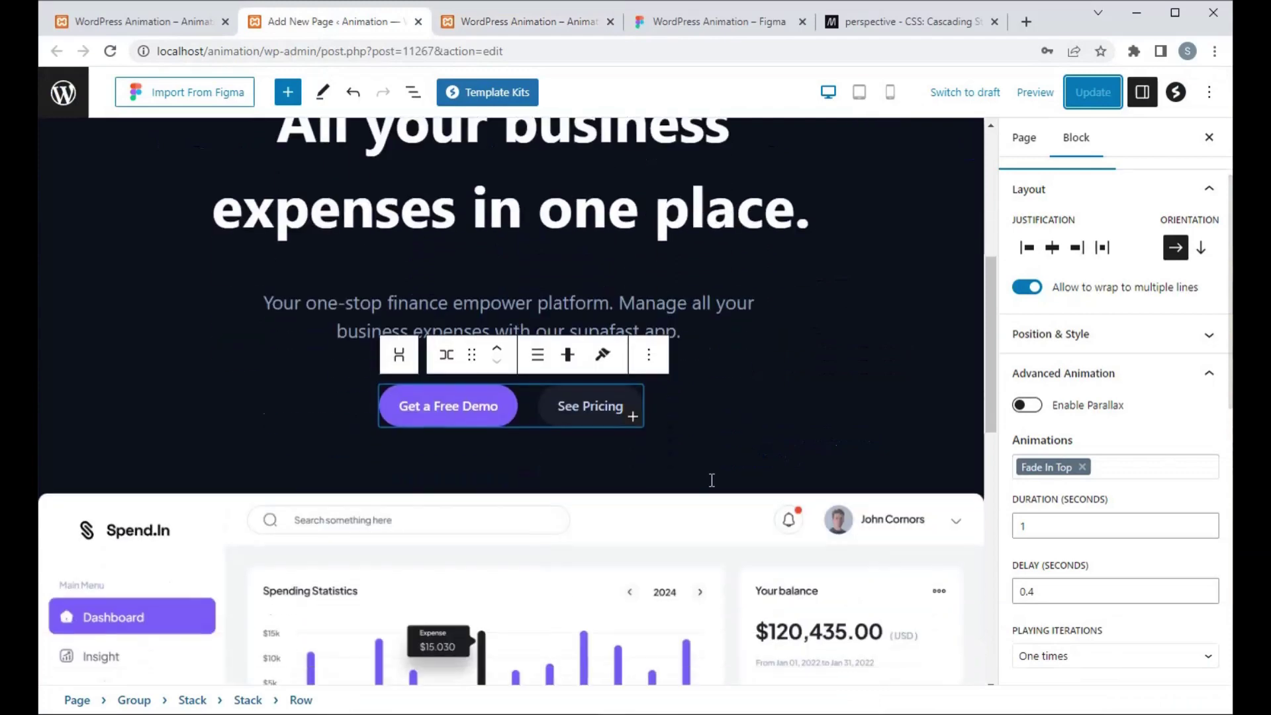
left_click(536, 457)
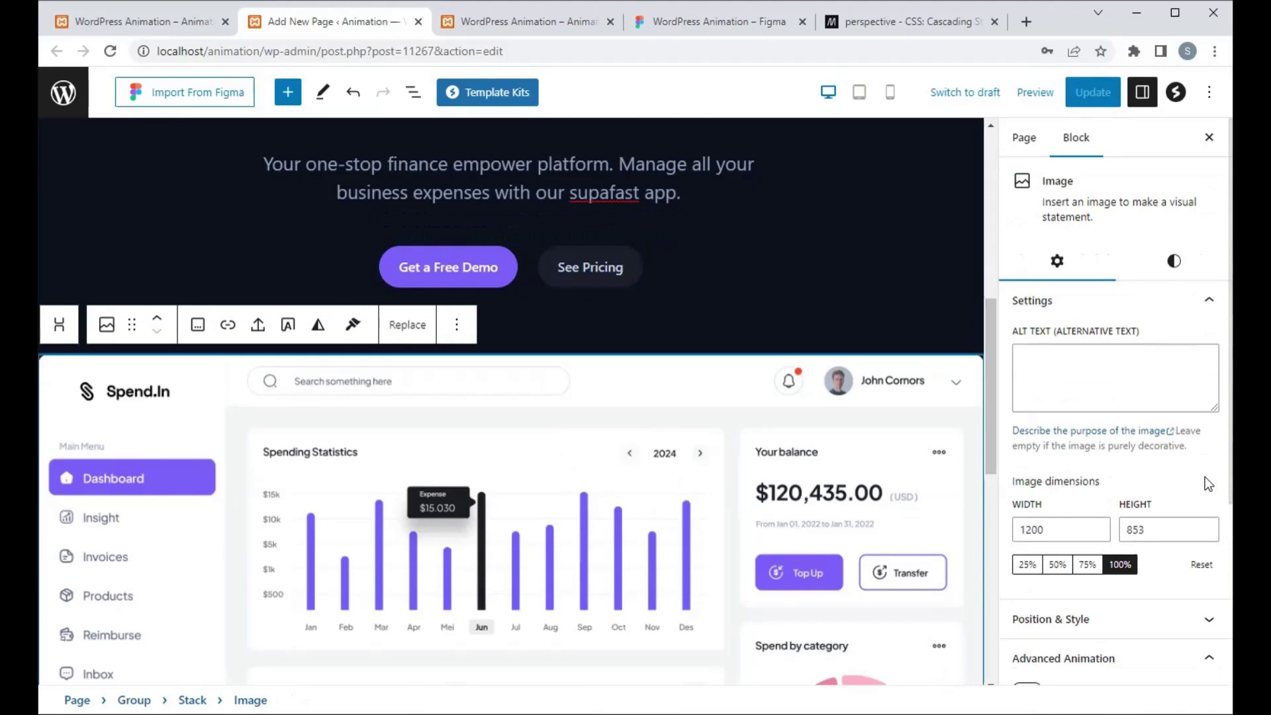
scroll(1204, 477, "down", 4)
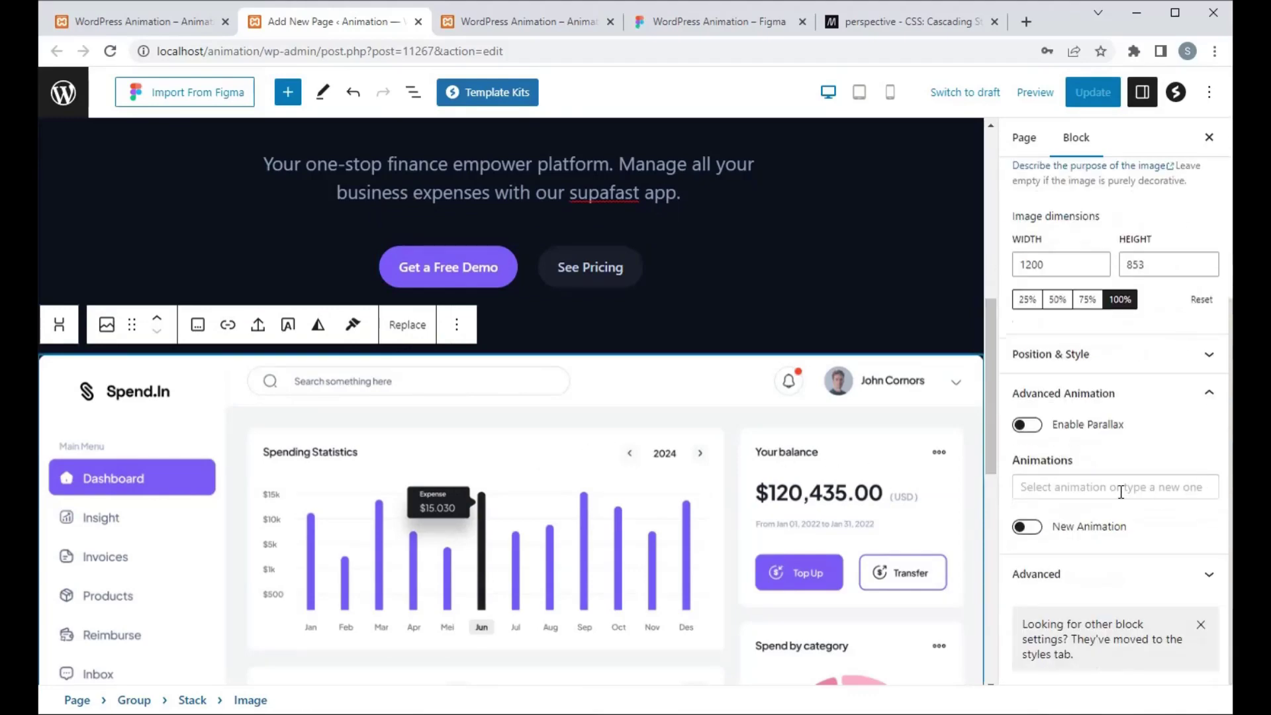
left_click(1121, 491)
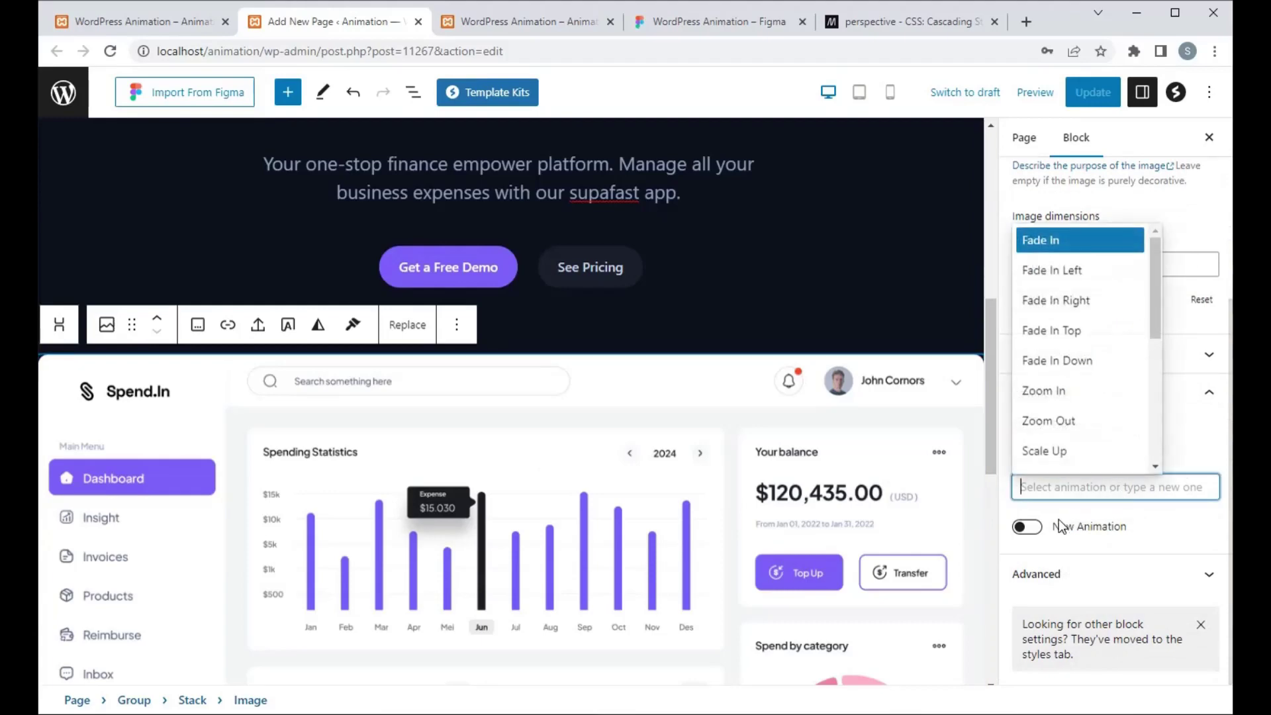
left_click(1040, 530)
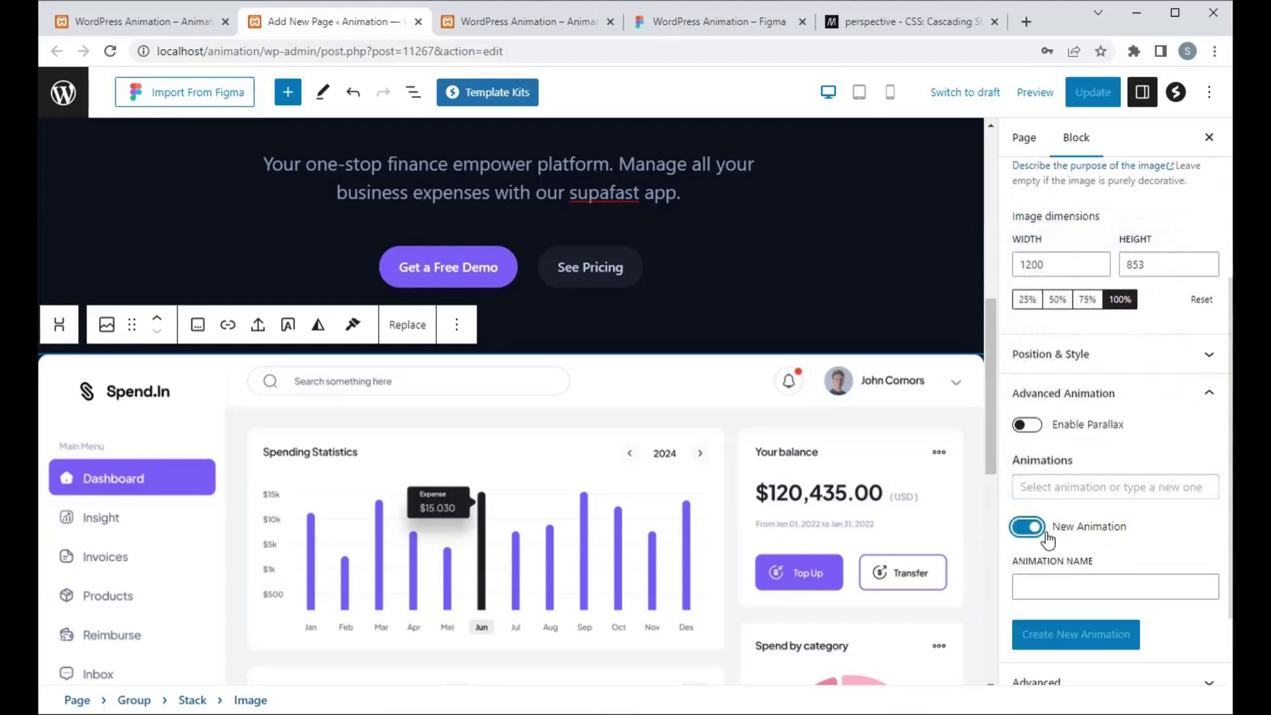
left_click(1050, 593)
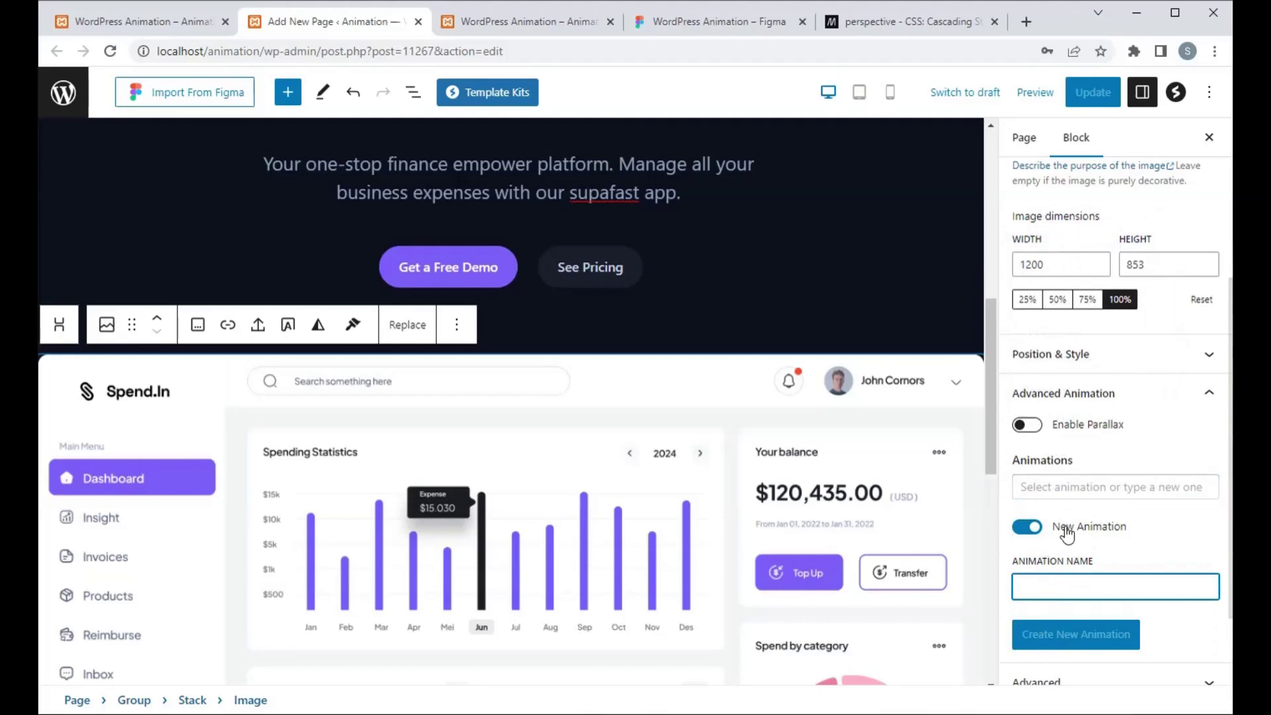
left_click(1028, 528)
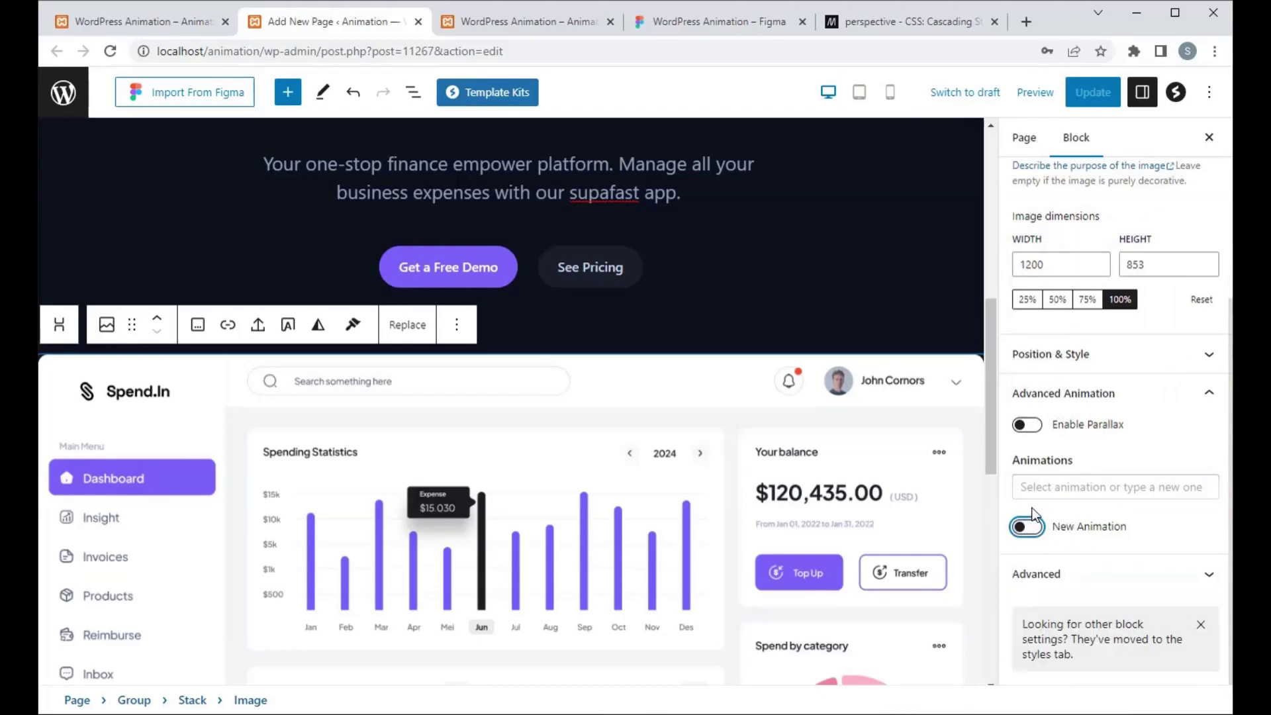
Create a new custom animation named 'rotate' for the dashboard image
left_click(1035, 490)
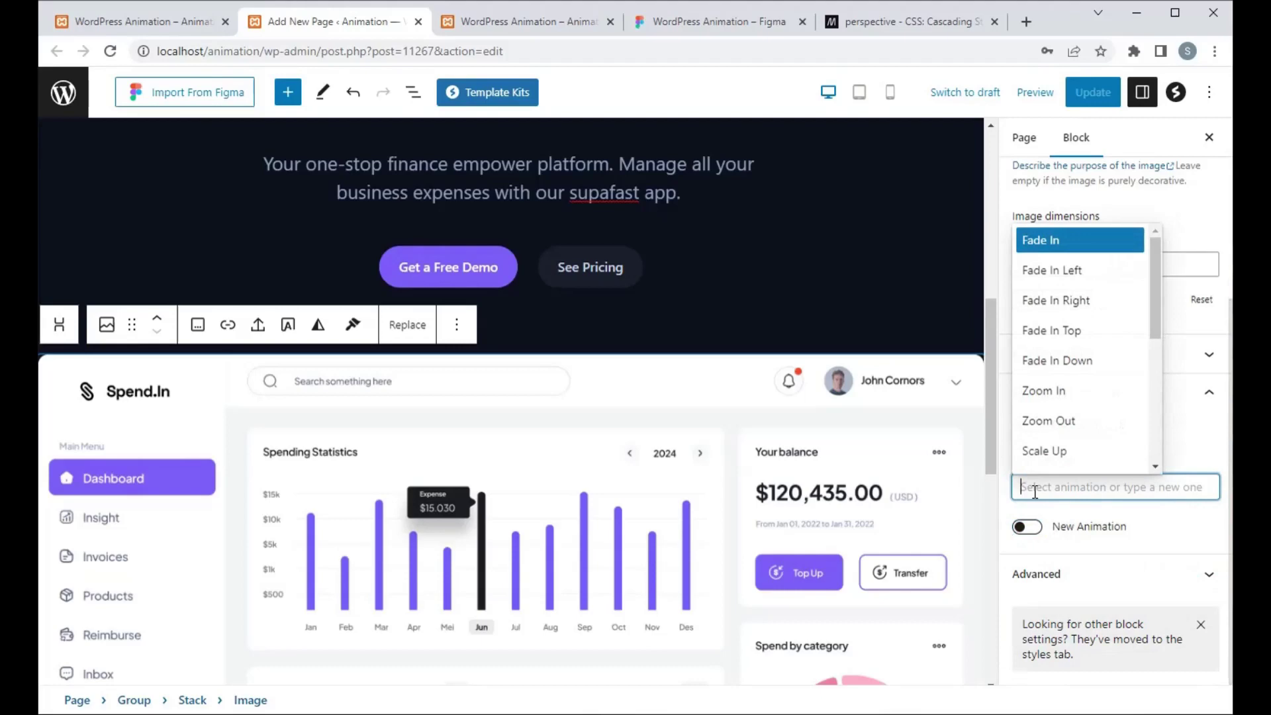
type("rotate")
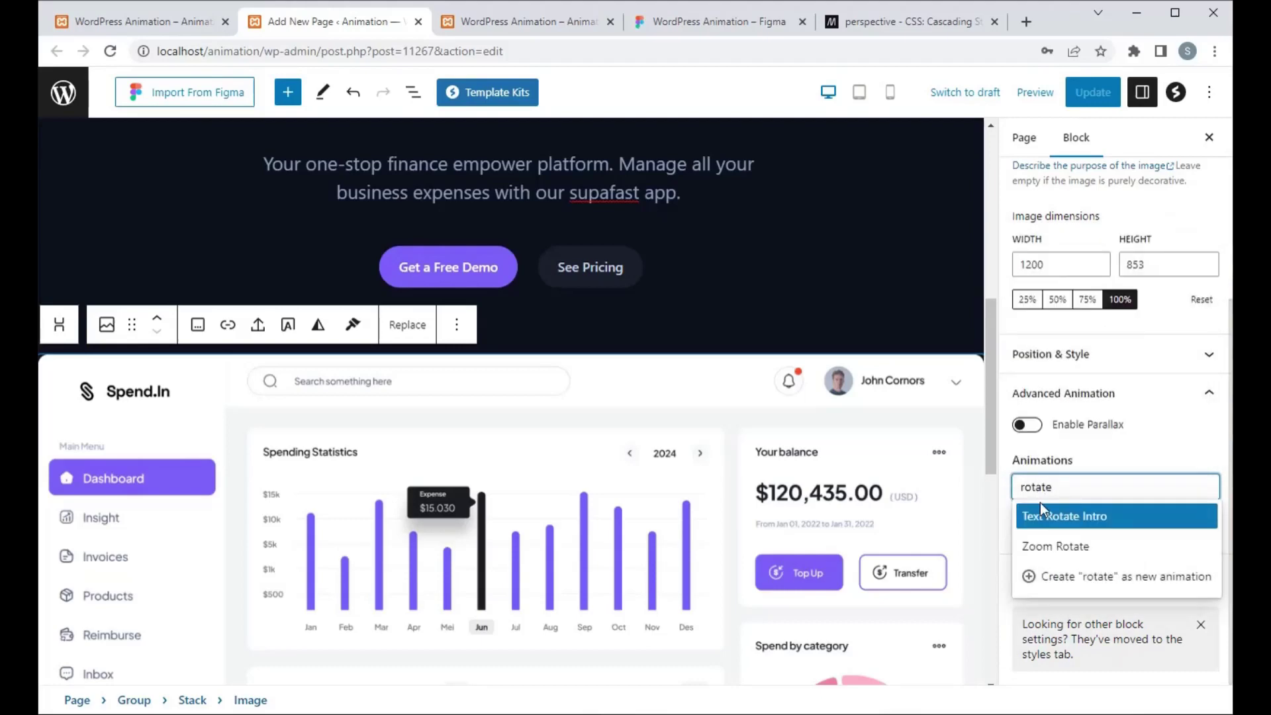
left_click(1057, 579)
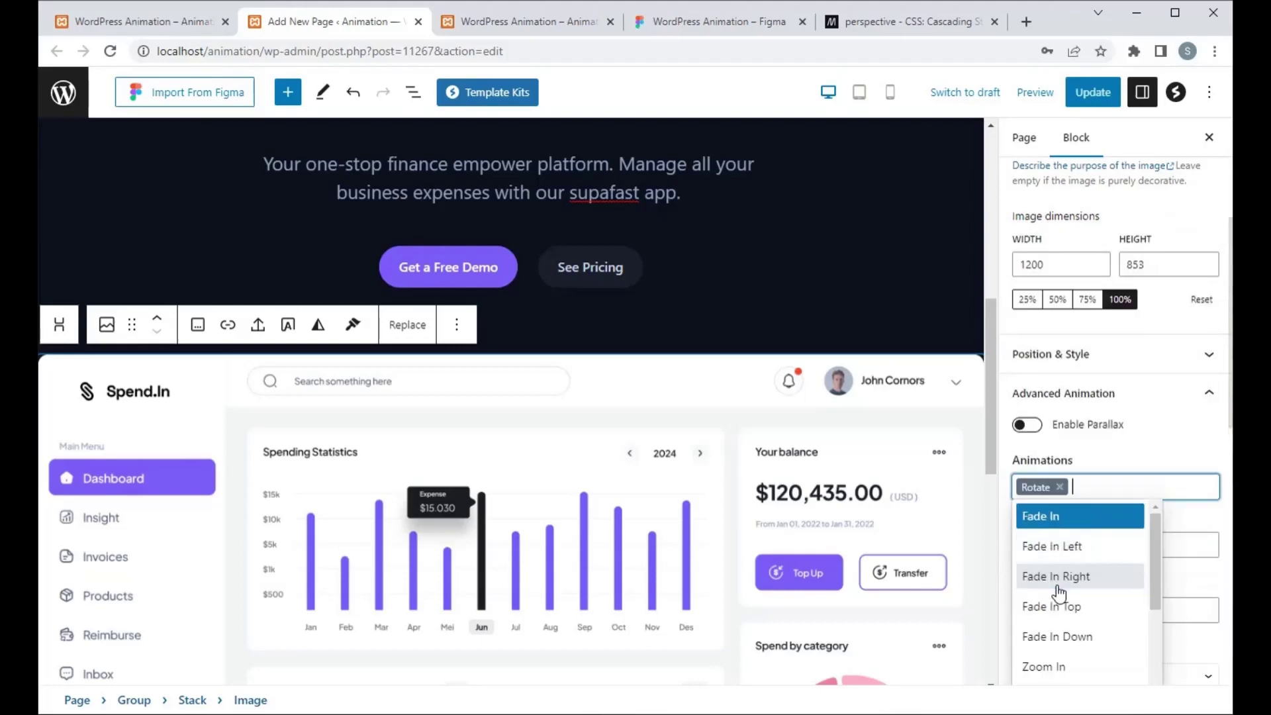
left_click(1190, 453)
scroll(1149, 527, "down", 1)
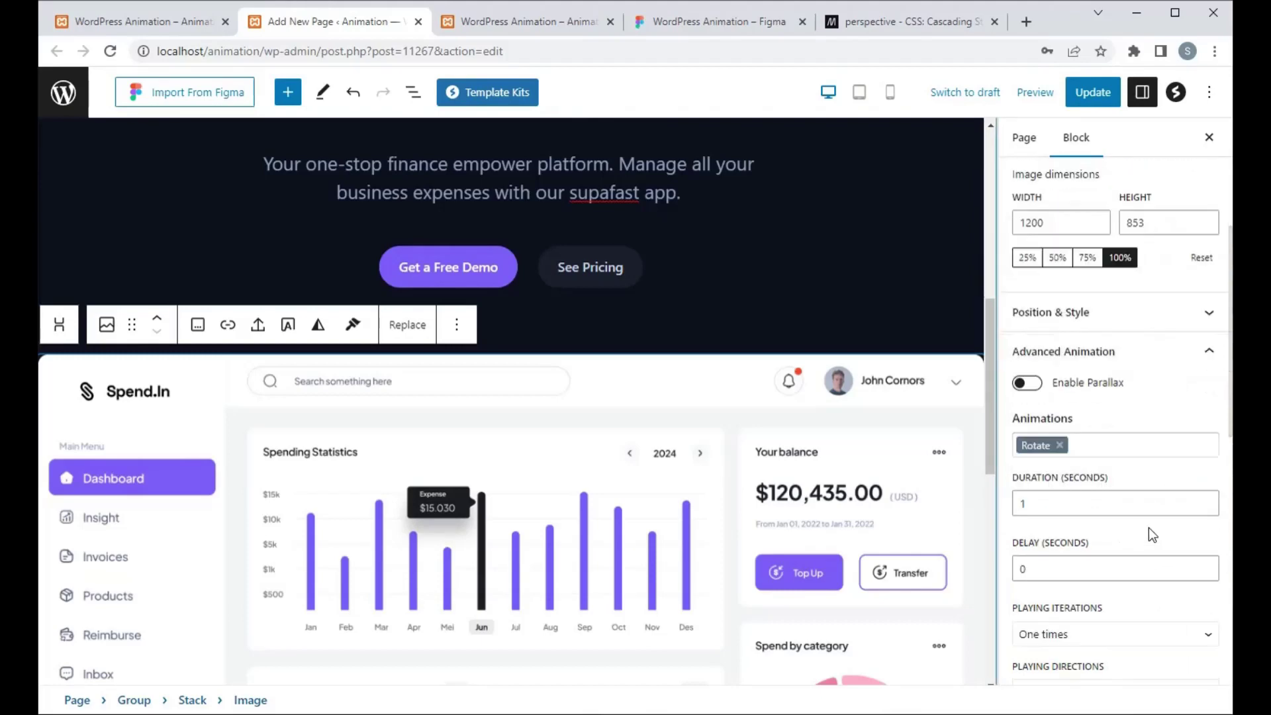
scroll(1149, 527, "down", 10)
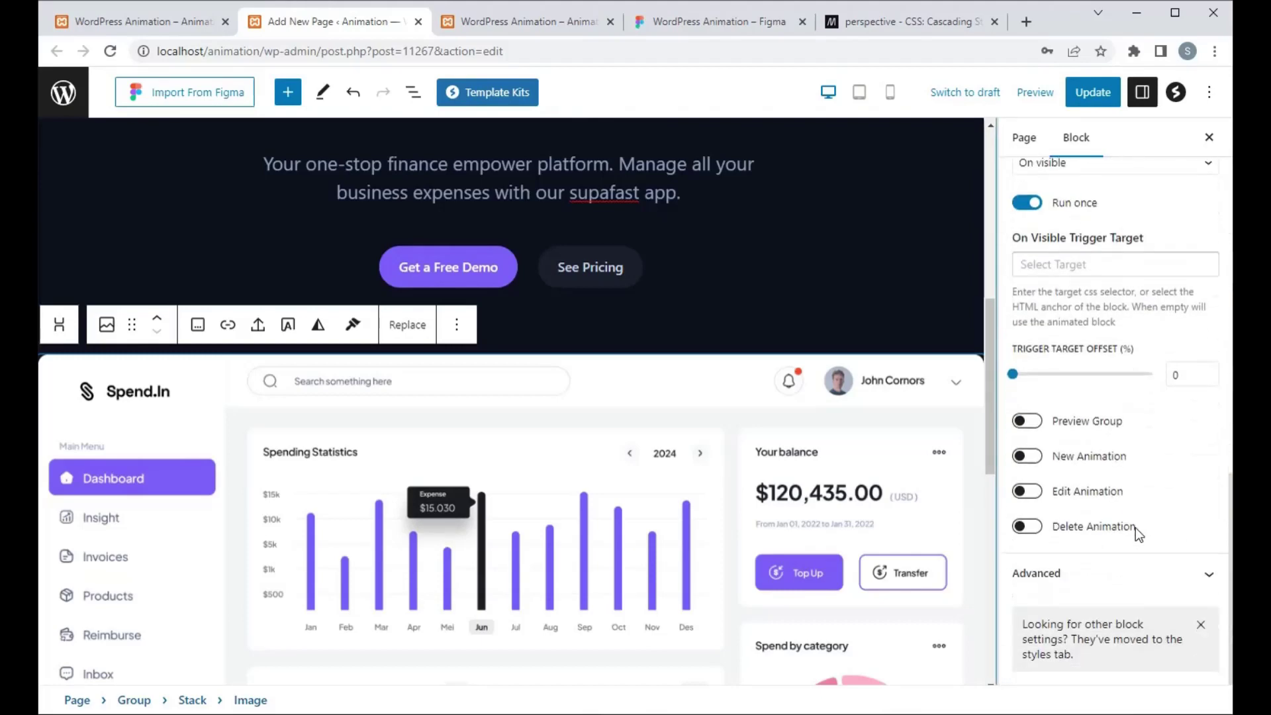
Edit the Rotate keyframes to opacity 50 at start and 100 at end, then preview
left_click(1030, 493)
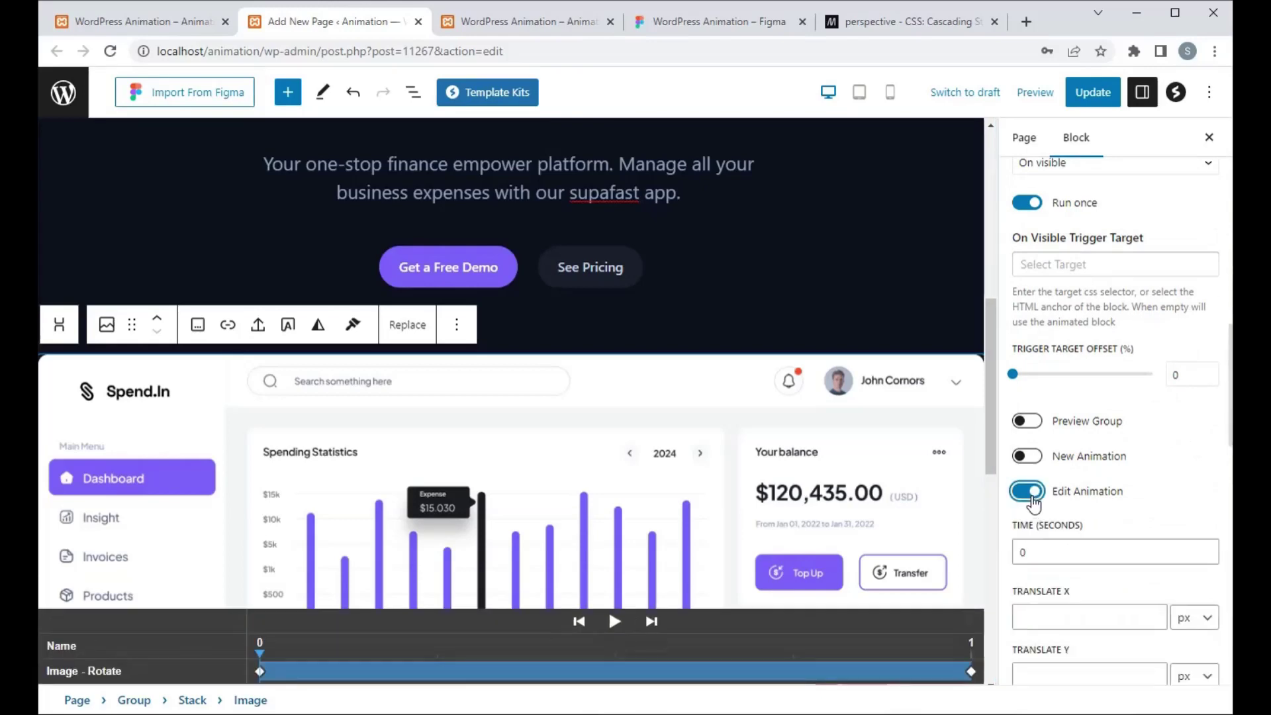
scroll(1206, 523, "down", 1)
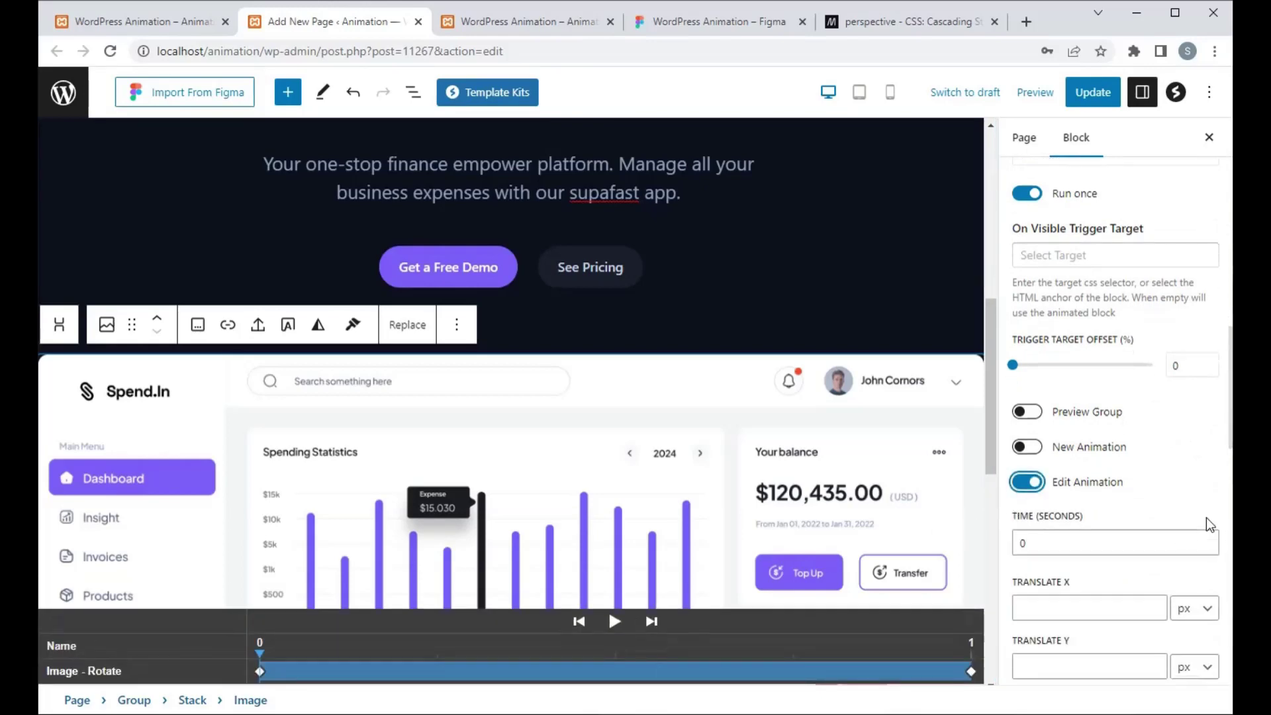
scroll(1206, 518, "down", 6)
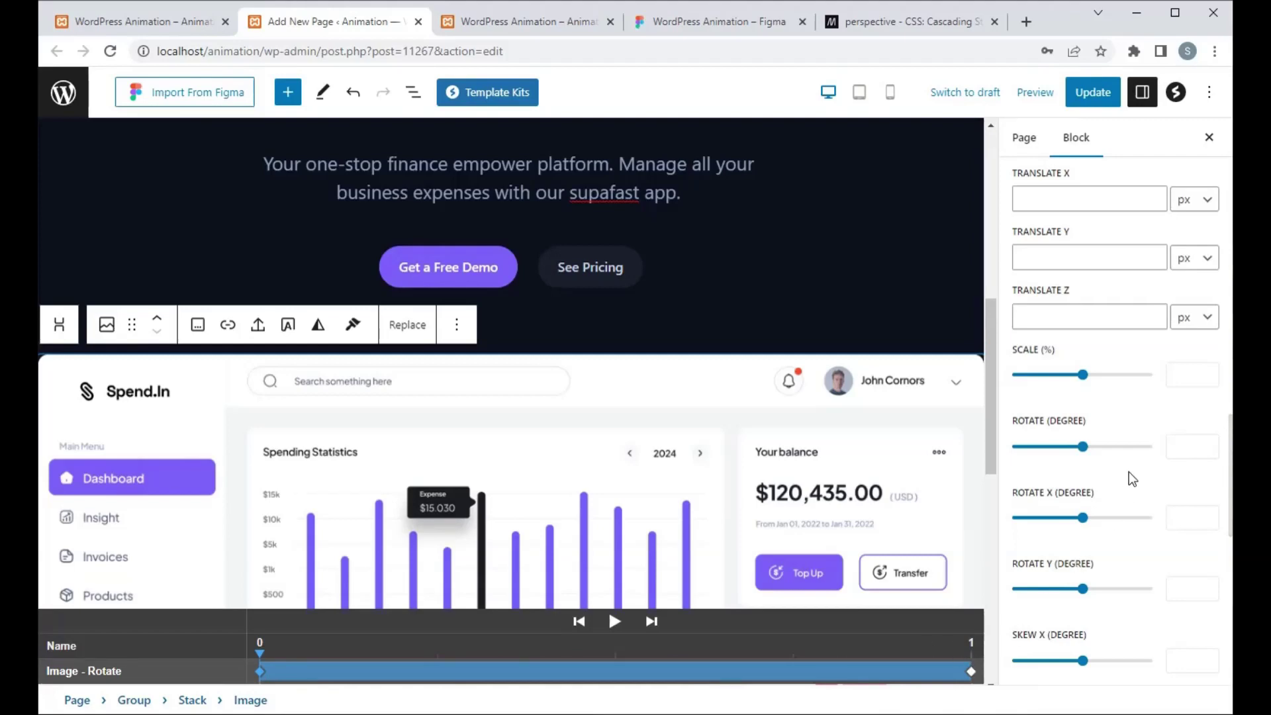
scroll(1130, 471, "down", 4)
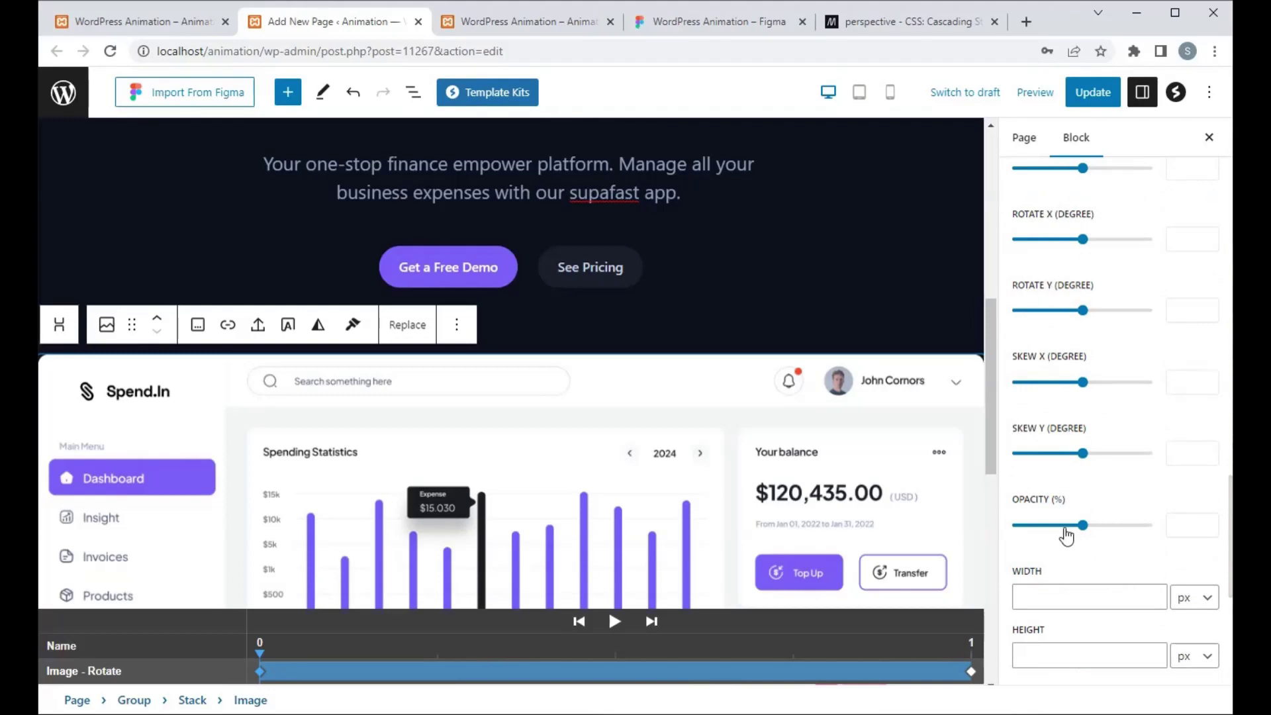
left_click(1173, 521)
type("50")
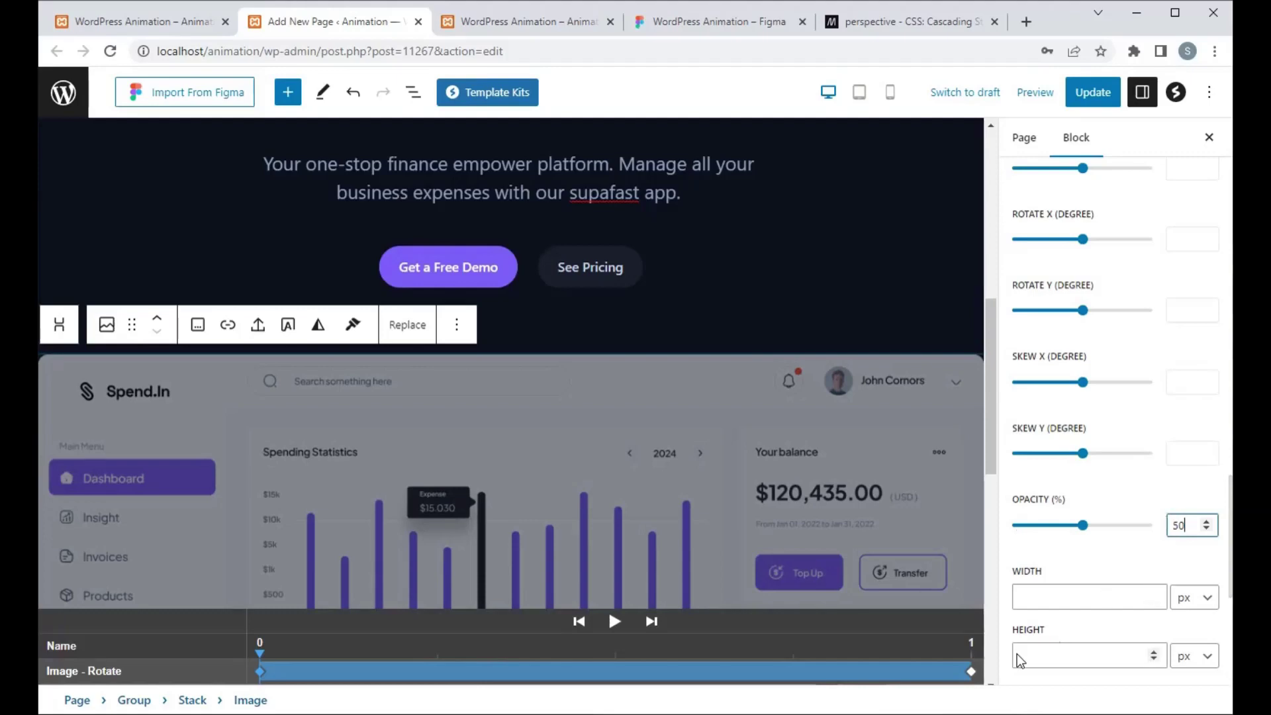
left_click(972, 672)
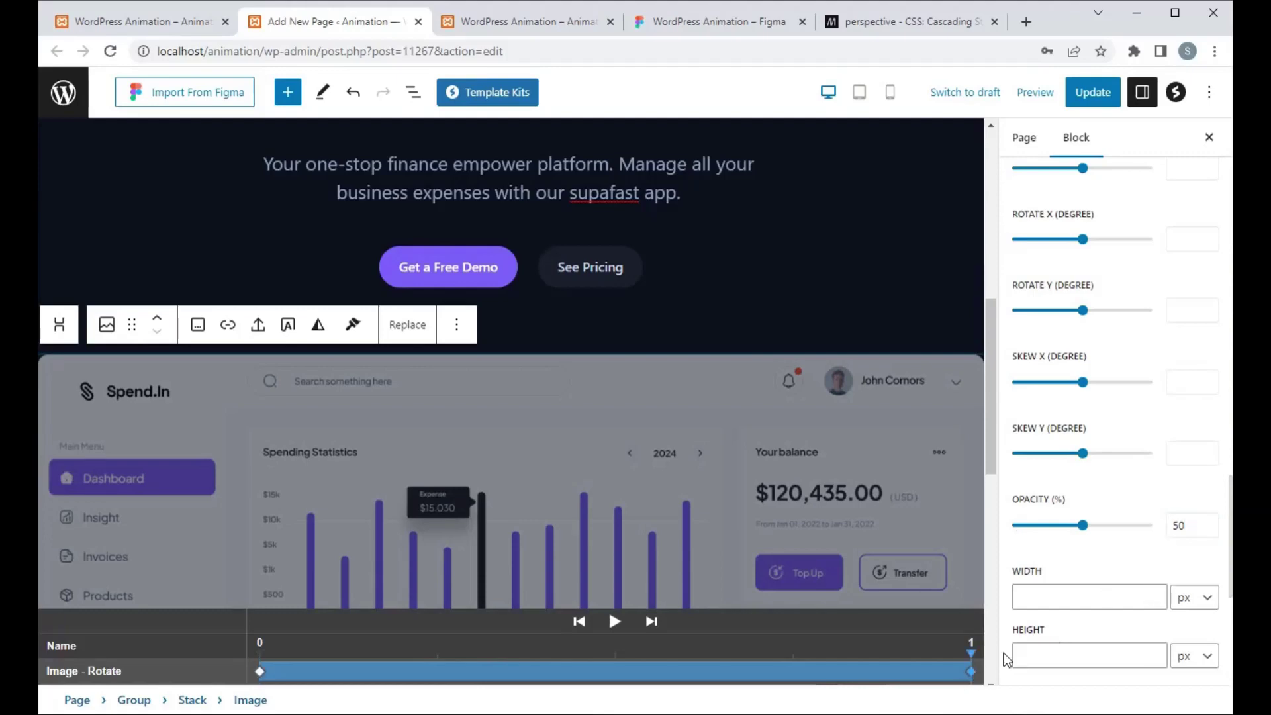
double_click(1191, 525)
type("100")
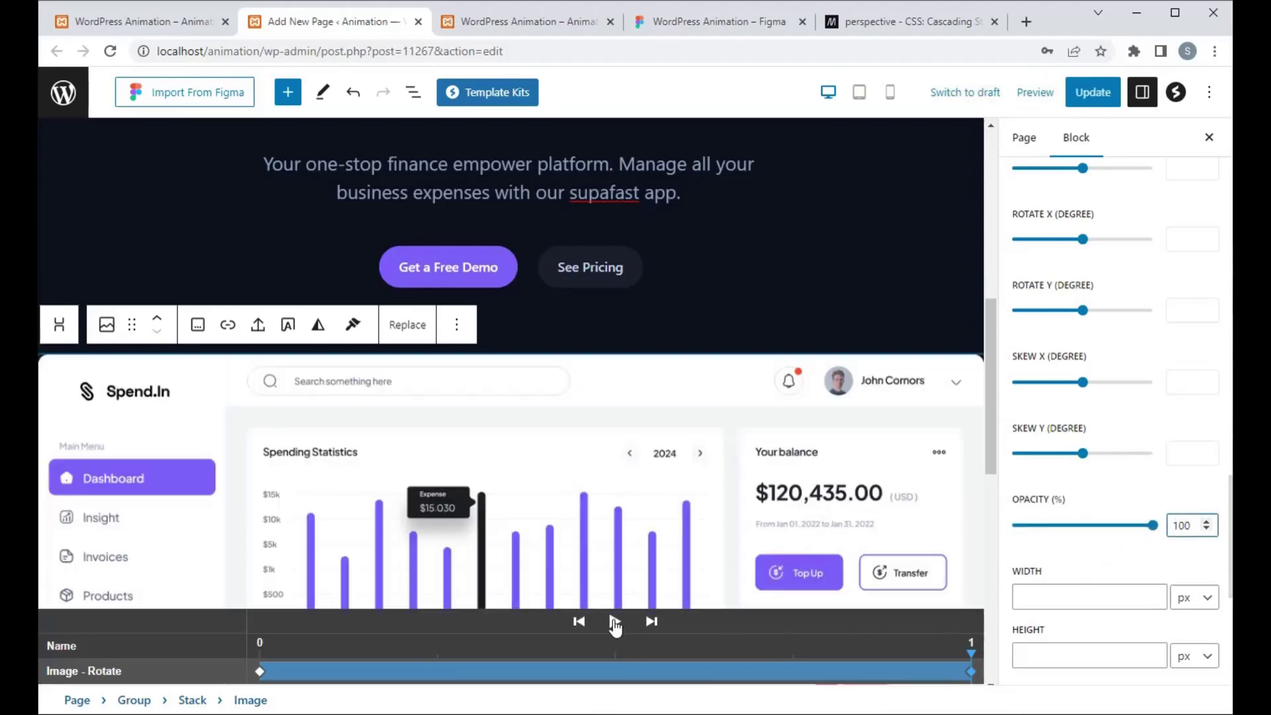
left_click(614, 622)
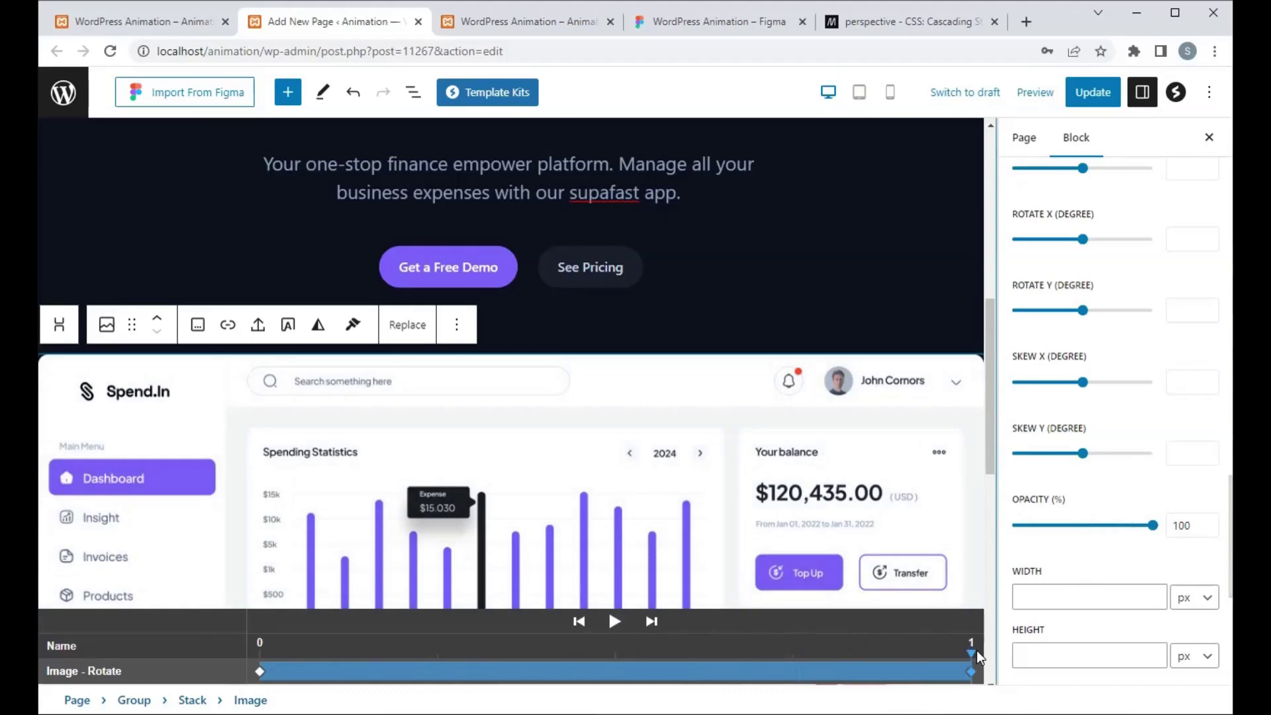
Set Rotate X to 10 at the start keyframe and 0 at the end, then preview
left_click_drag(976, 650, 263, 654)
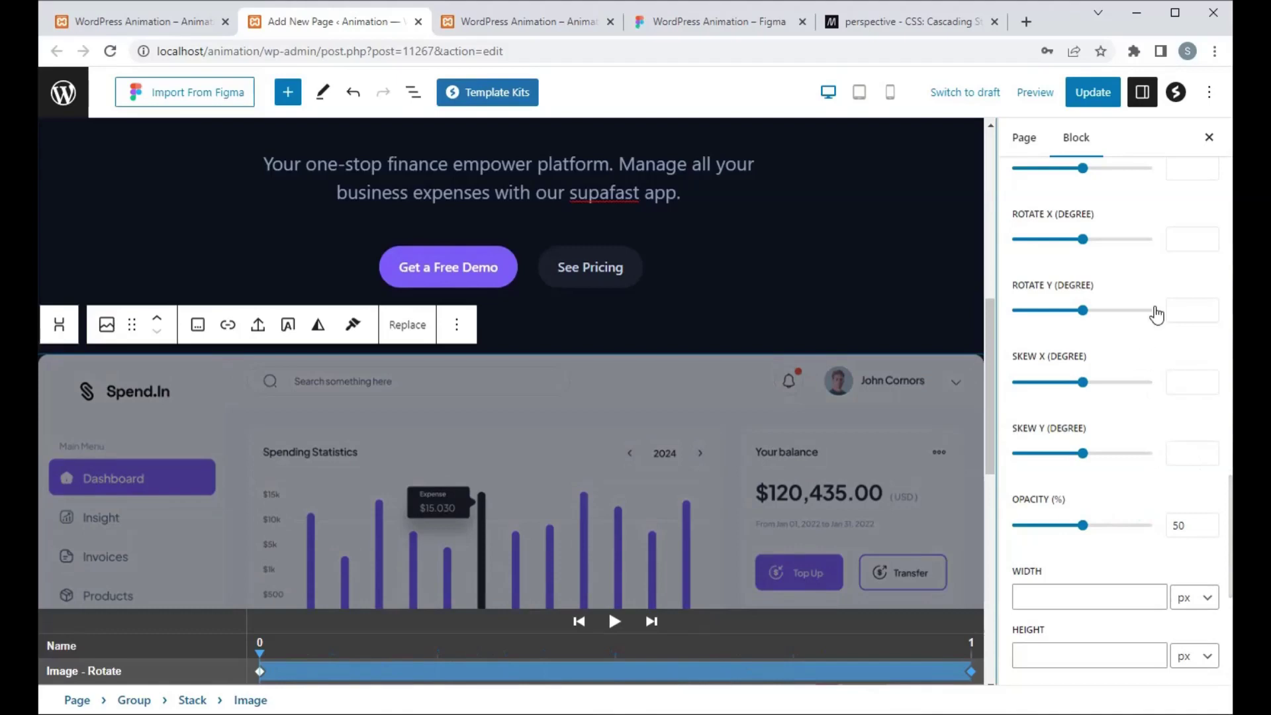
left_click(1175, 248)
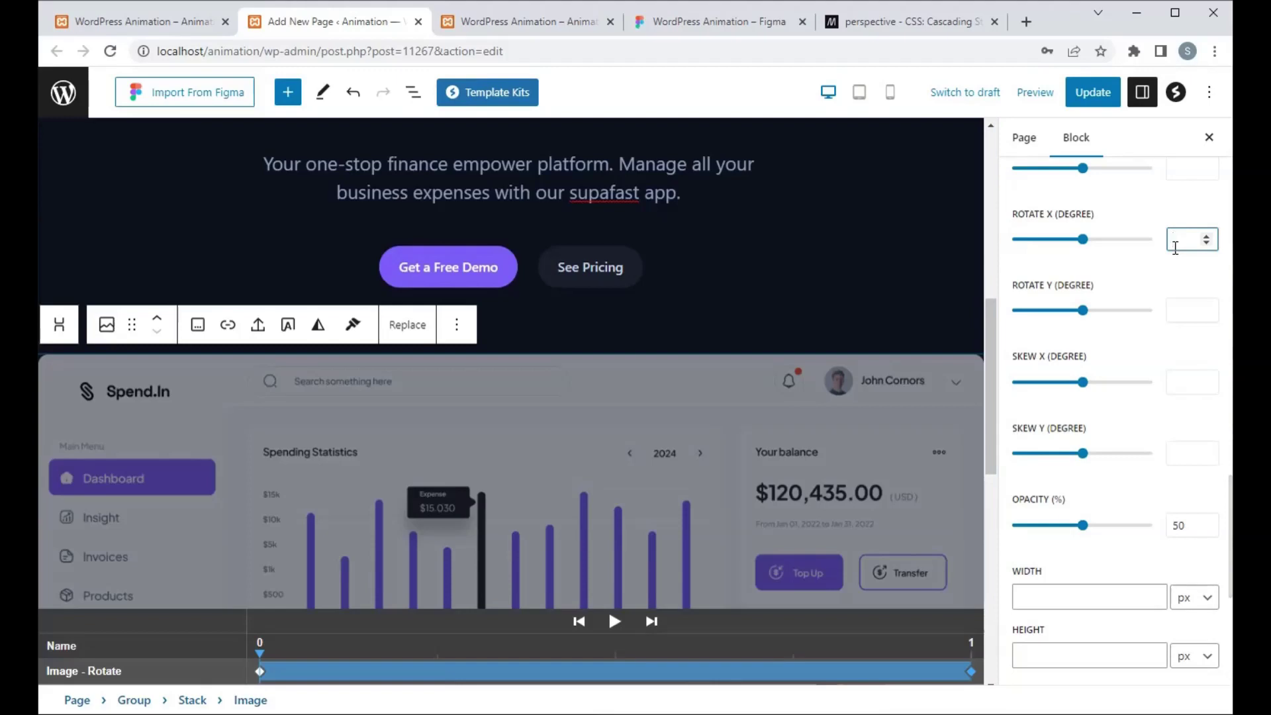
type("10")
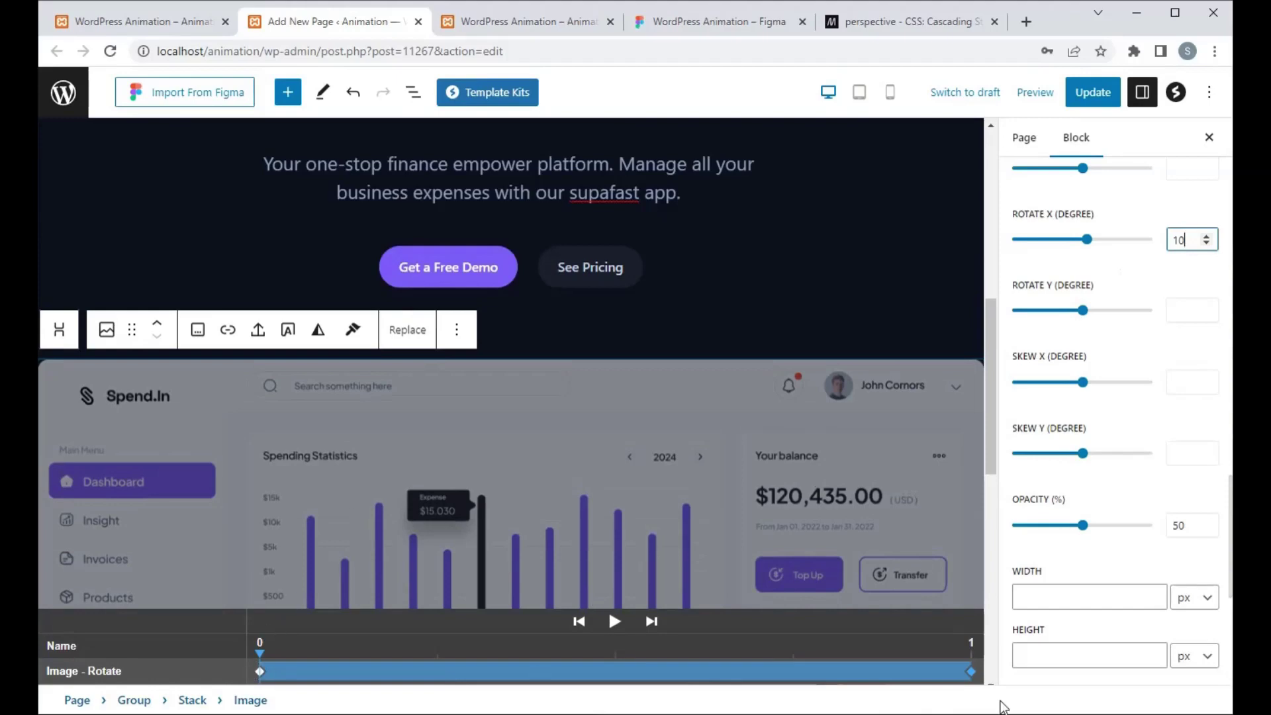
left_click(971, 672)
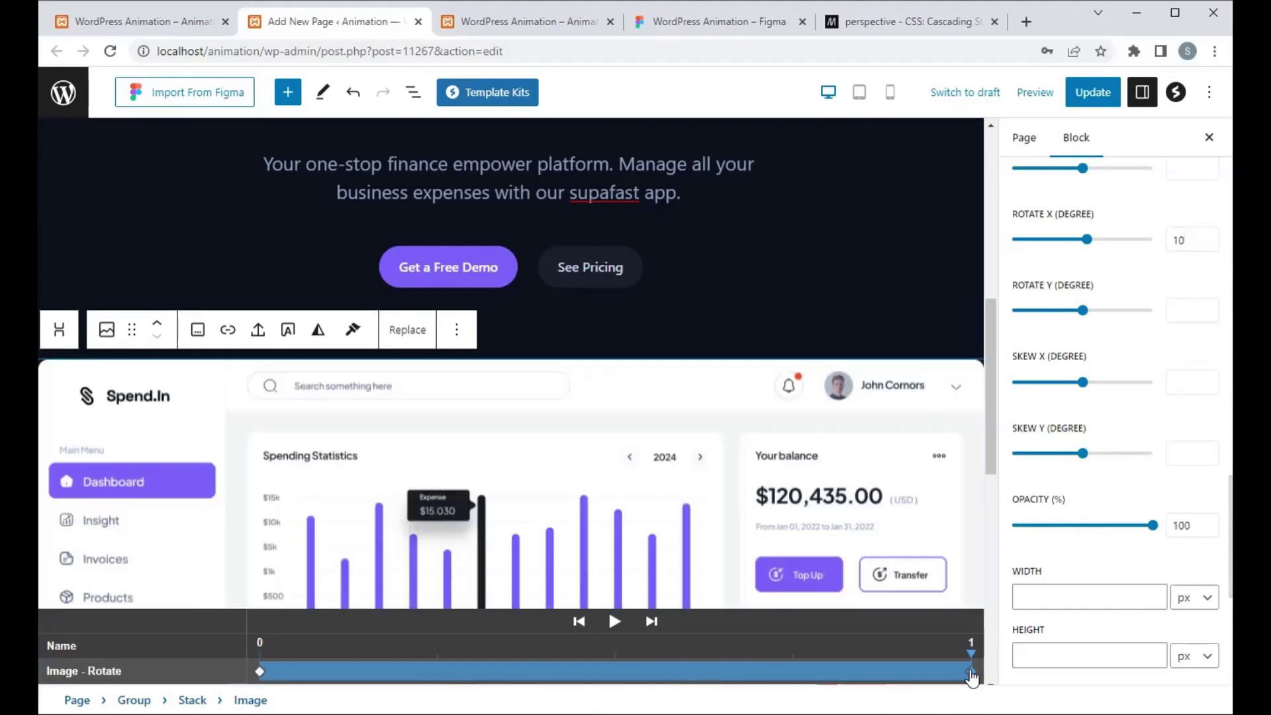
left_click(1185, 242)
double_click(1184, 241)
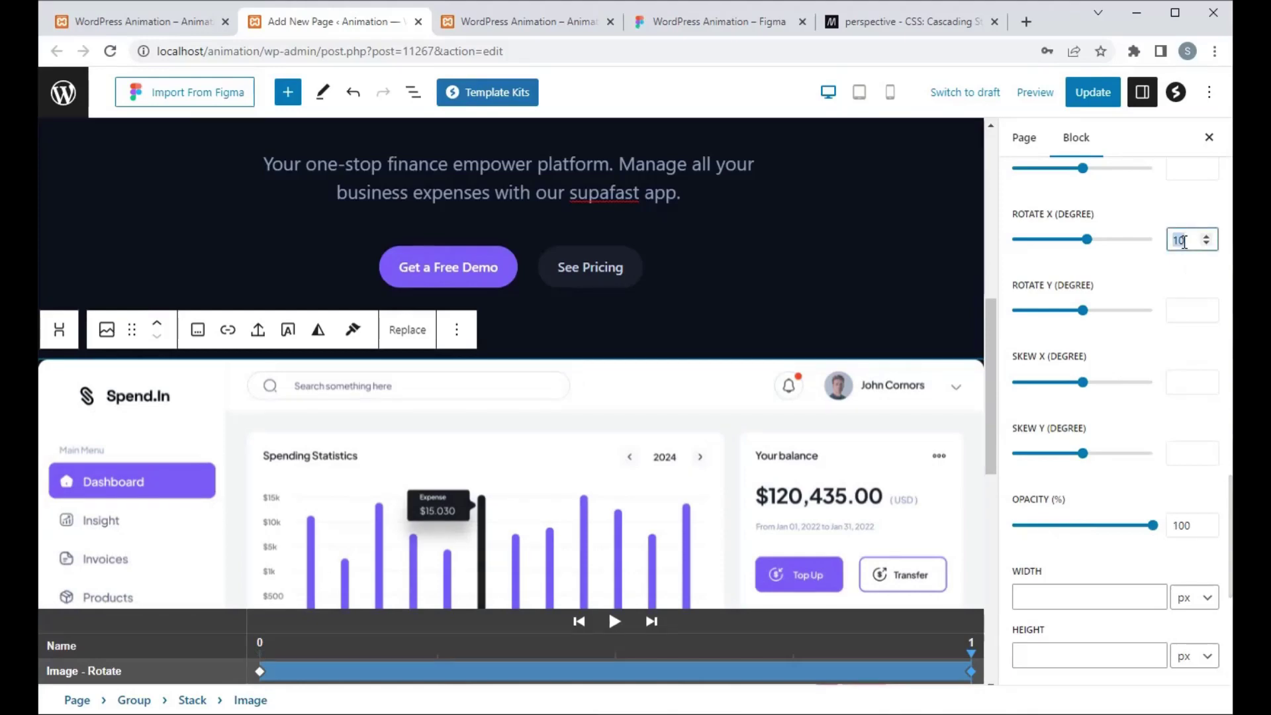
type("0")
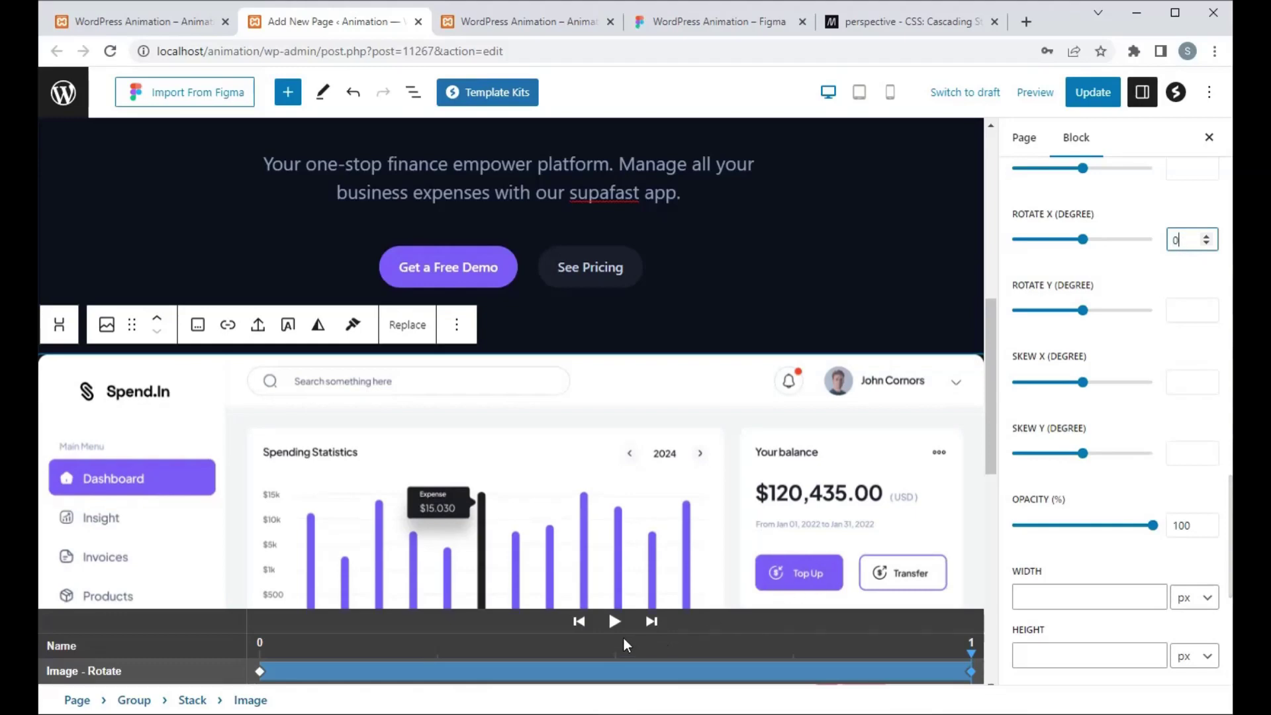
left_click(615, 624)
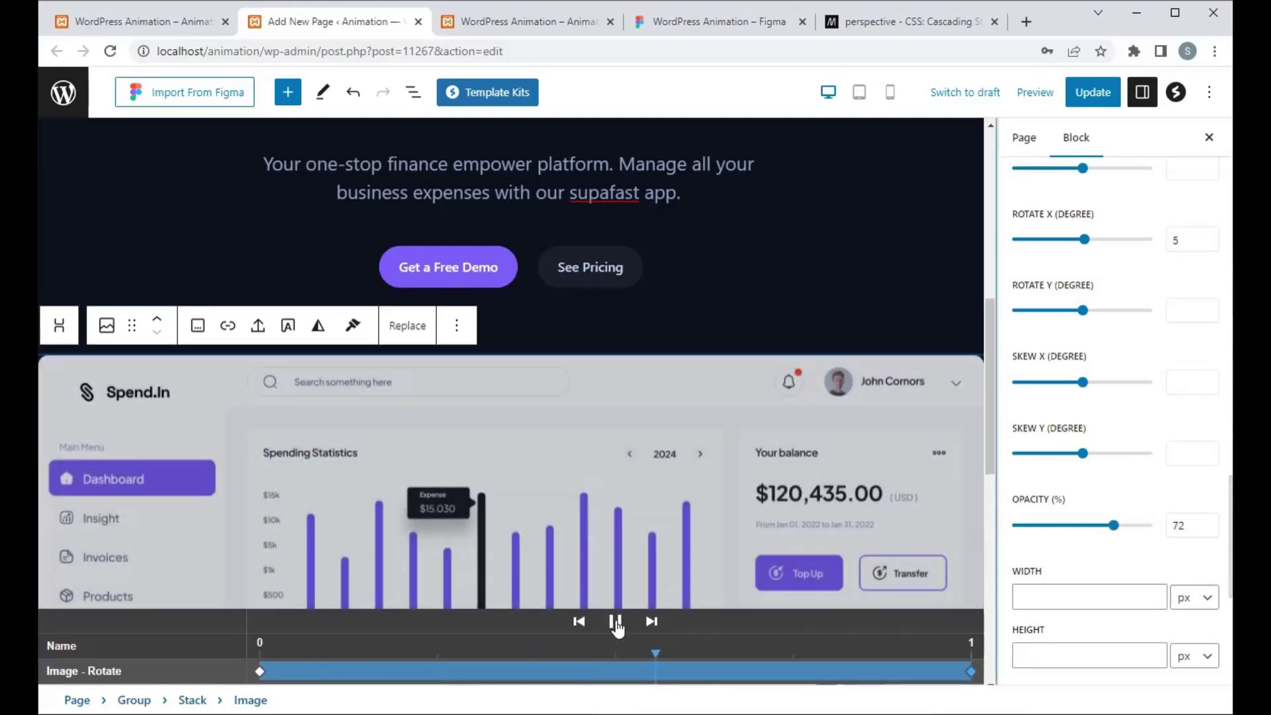
left_click(260, 672)
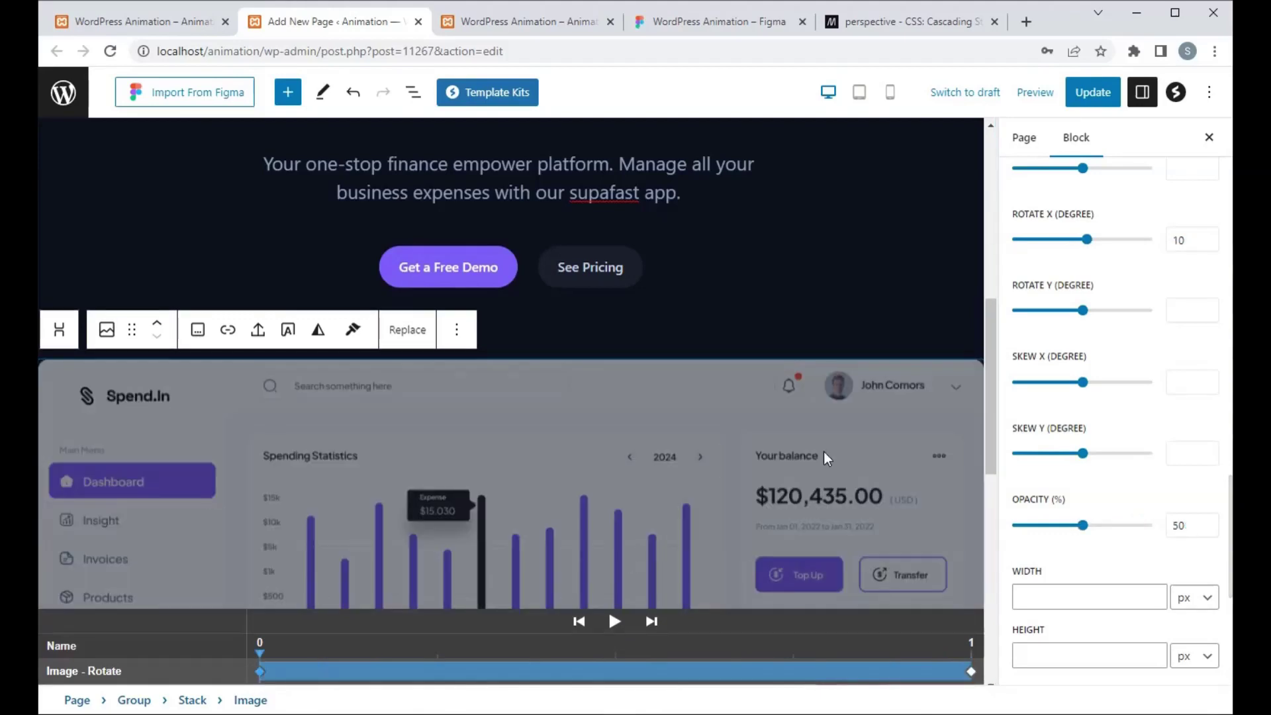
Scale the dashboard image from 80% at the start keyframe to 100% at the end, then play the preview
scroll(1169, 370, "up", 2)
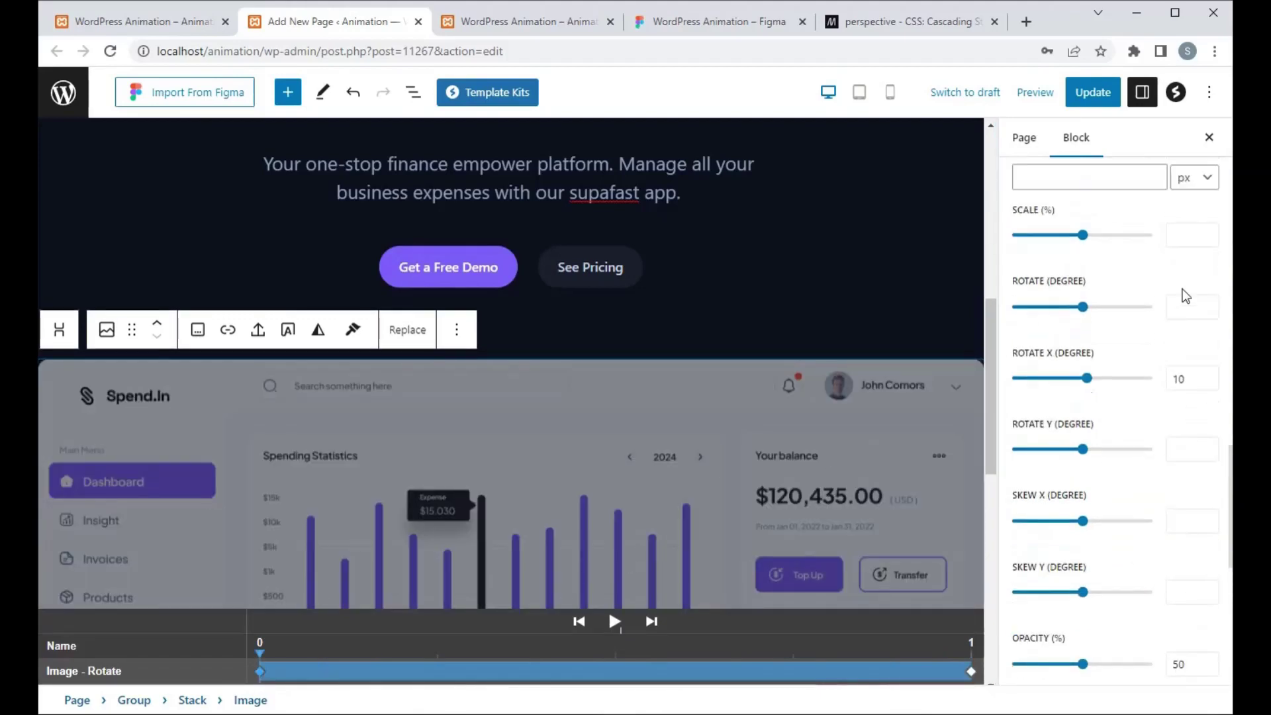
left_click(1183, 231)
type("80")
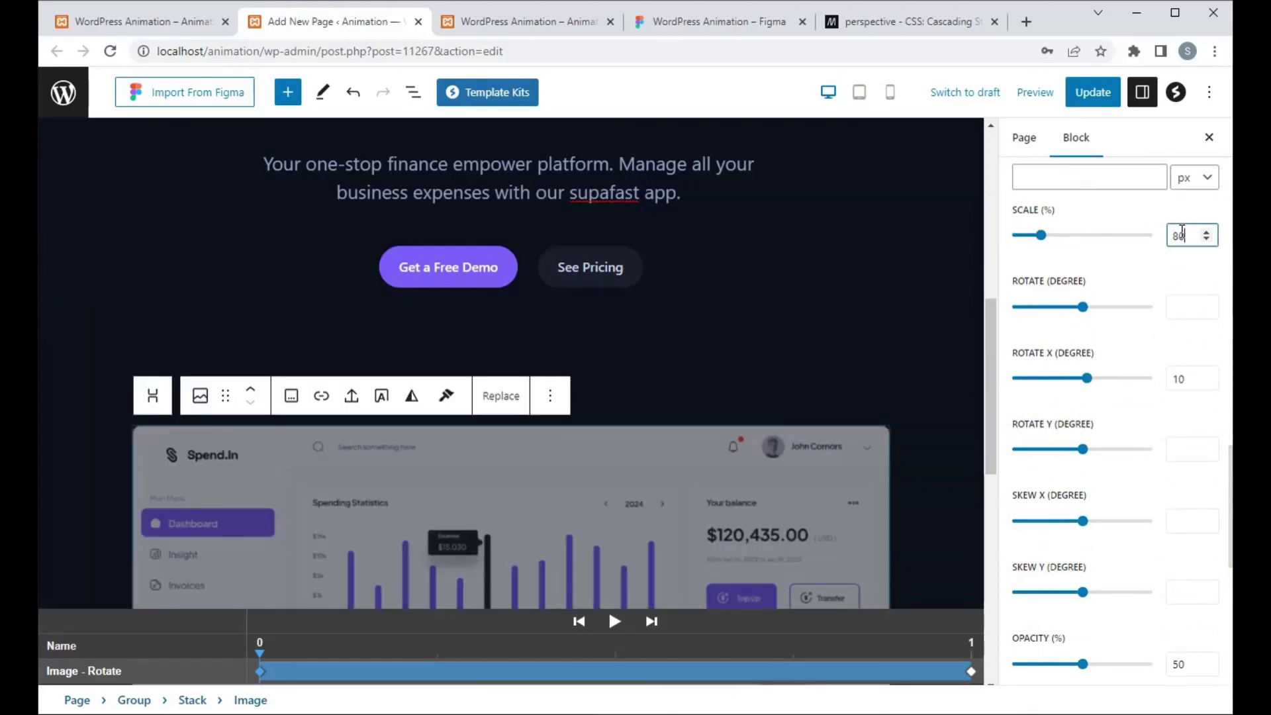
left_click(972, 672)
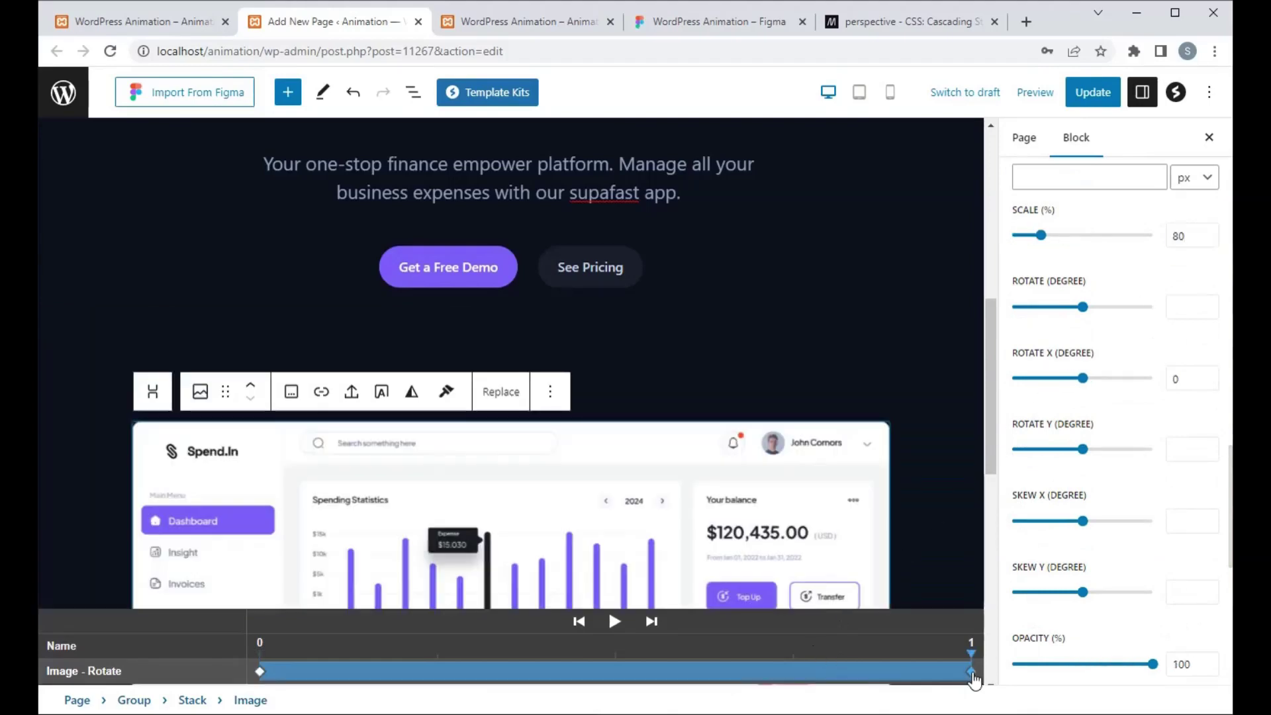
double_click(1185, 239)
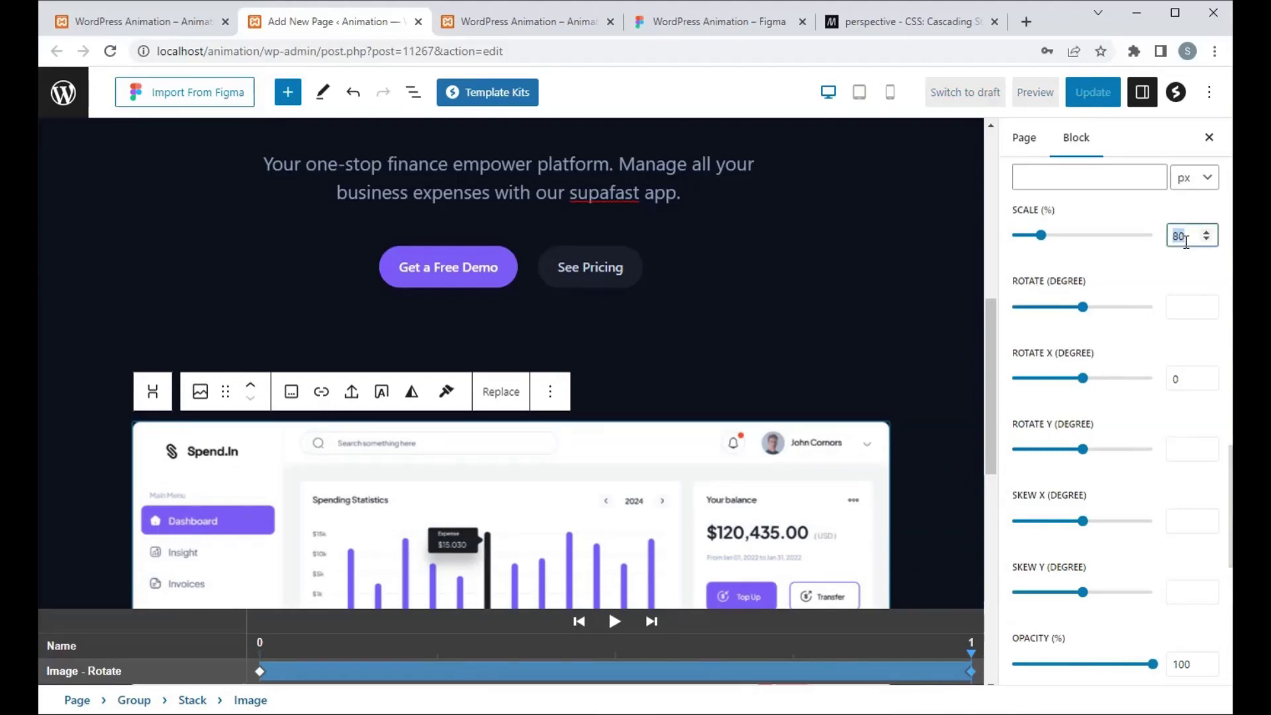
type("100")
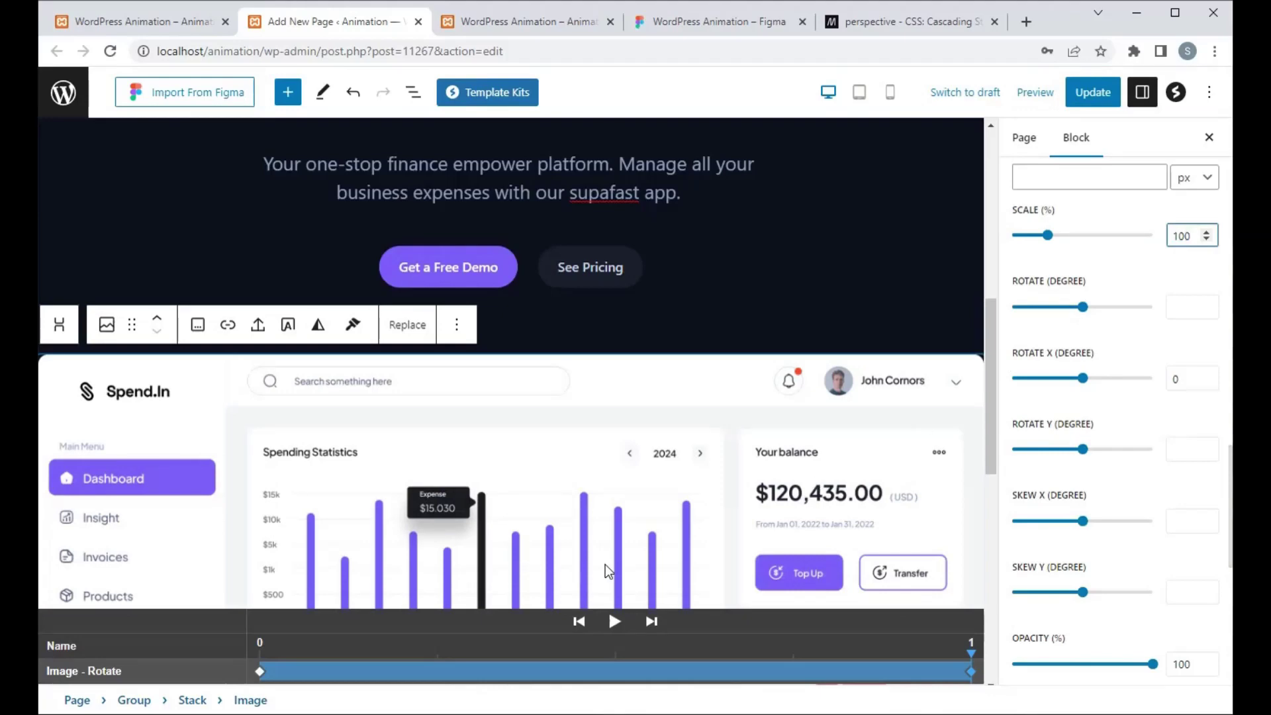
left_click(614, 622)
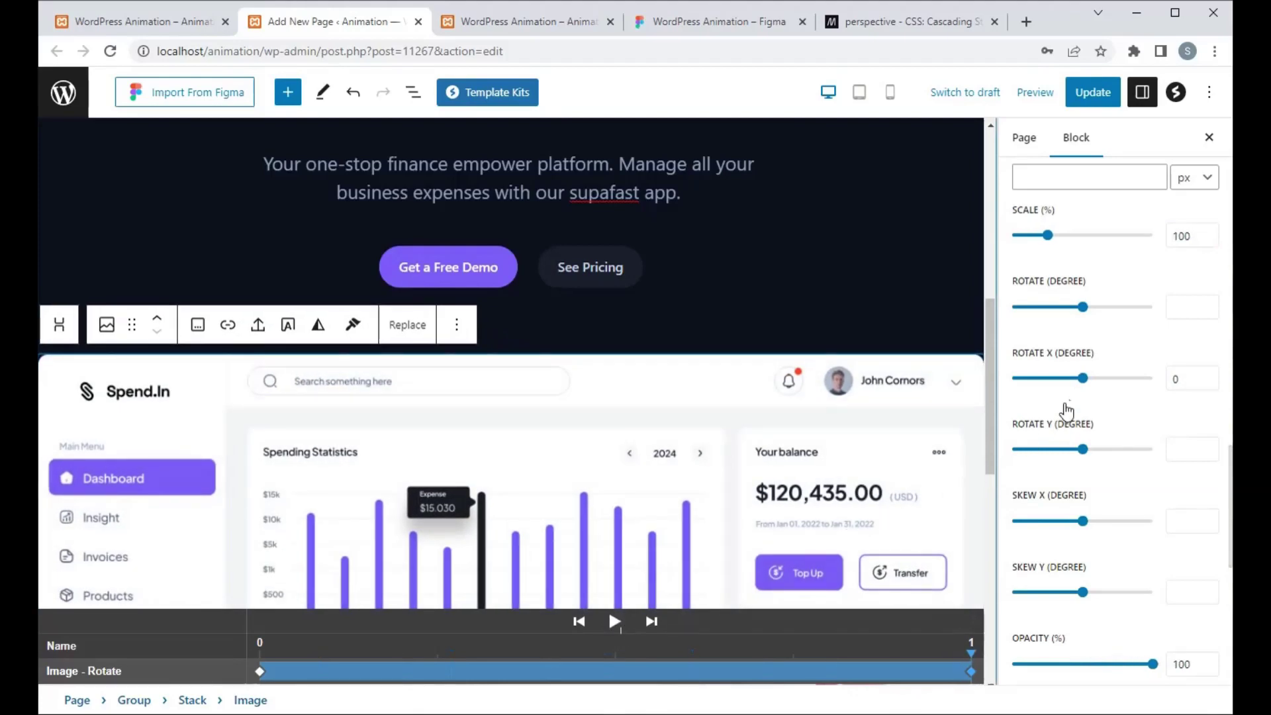
scroll(1129, 394, "up", 5)
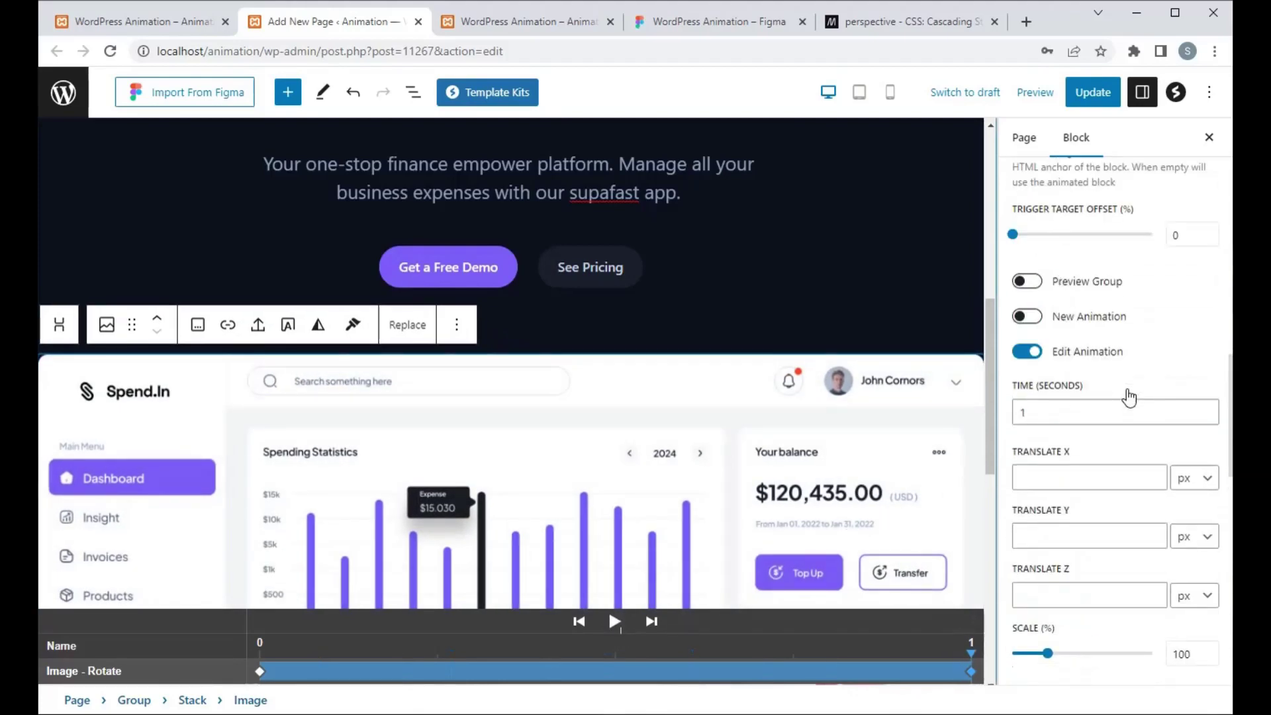
Turn on Show Transform Options for the Stack block holding the dashboard image
left_click(191, 699)
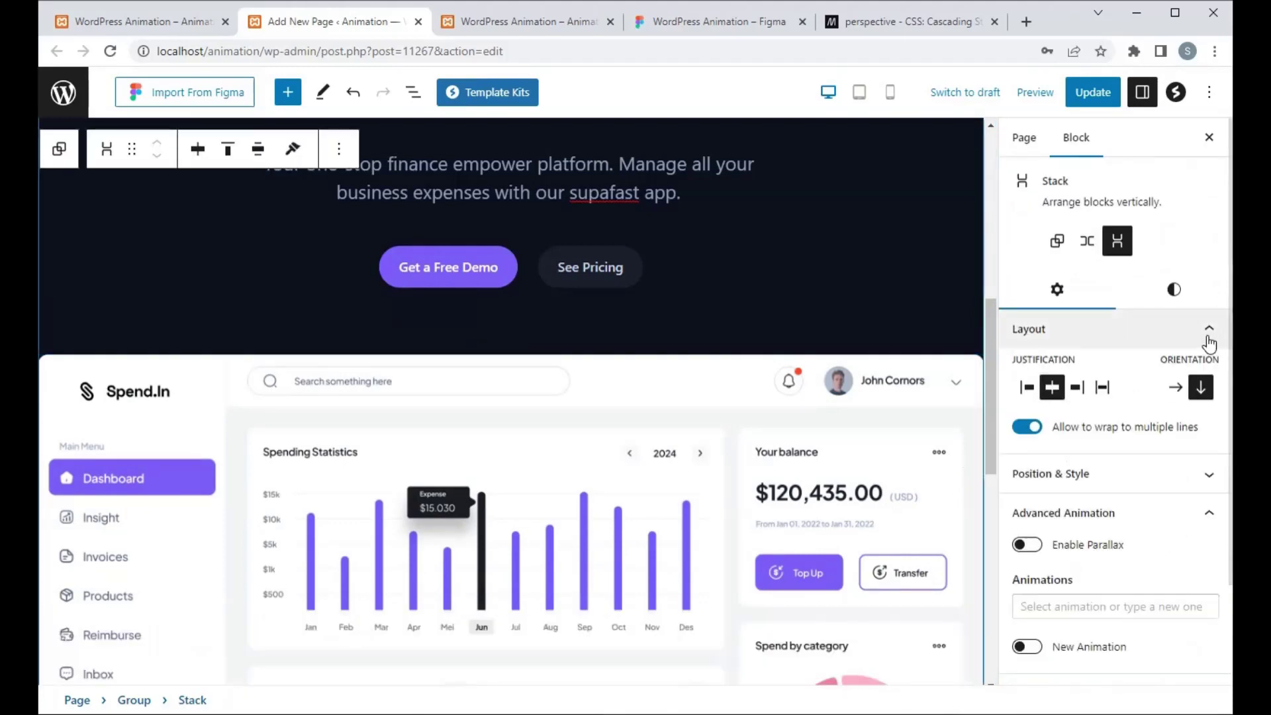
left_click(1117, 495)
scroll(1115, 493, "down", 9)
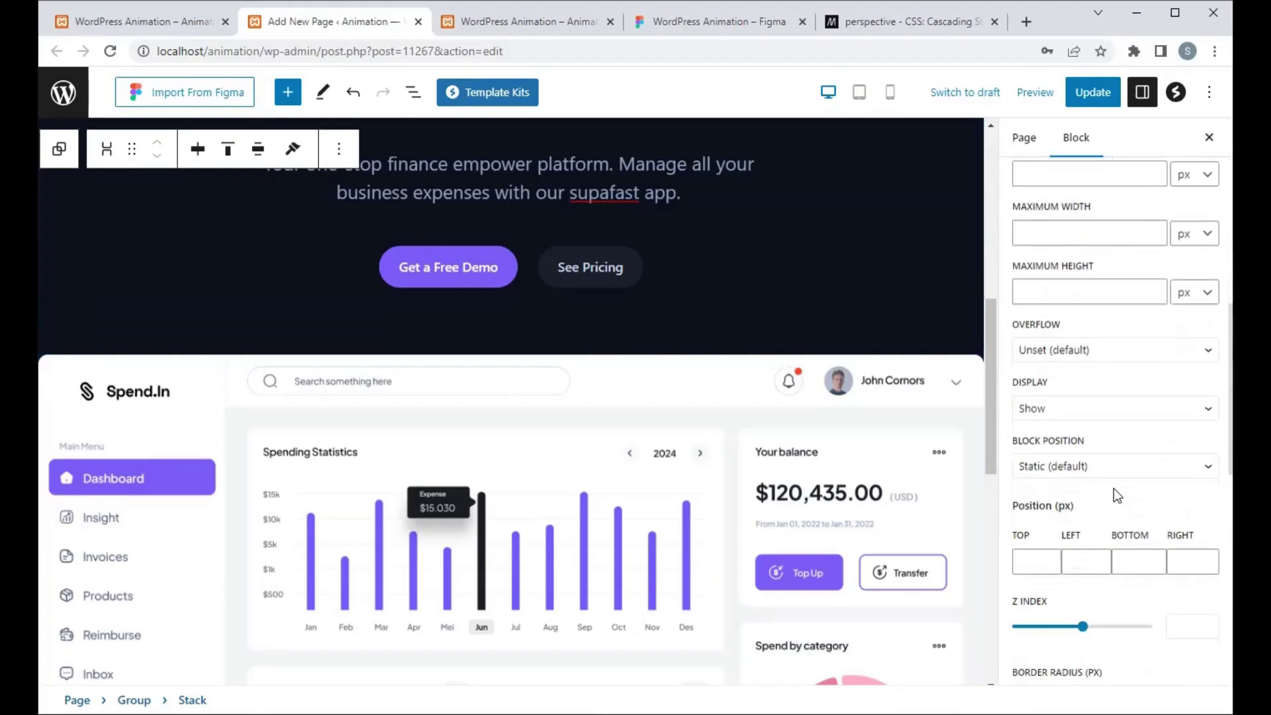
scroll(1113, 487, "down", 8)
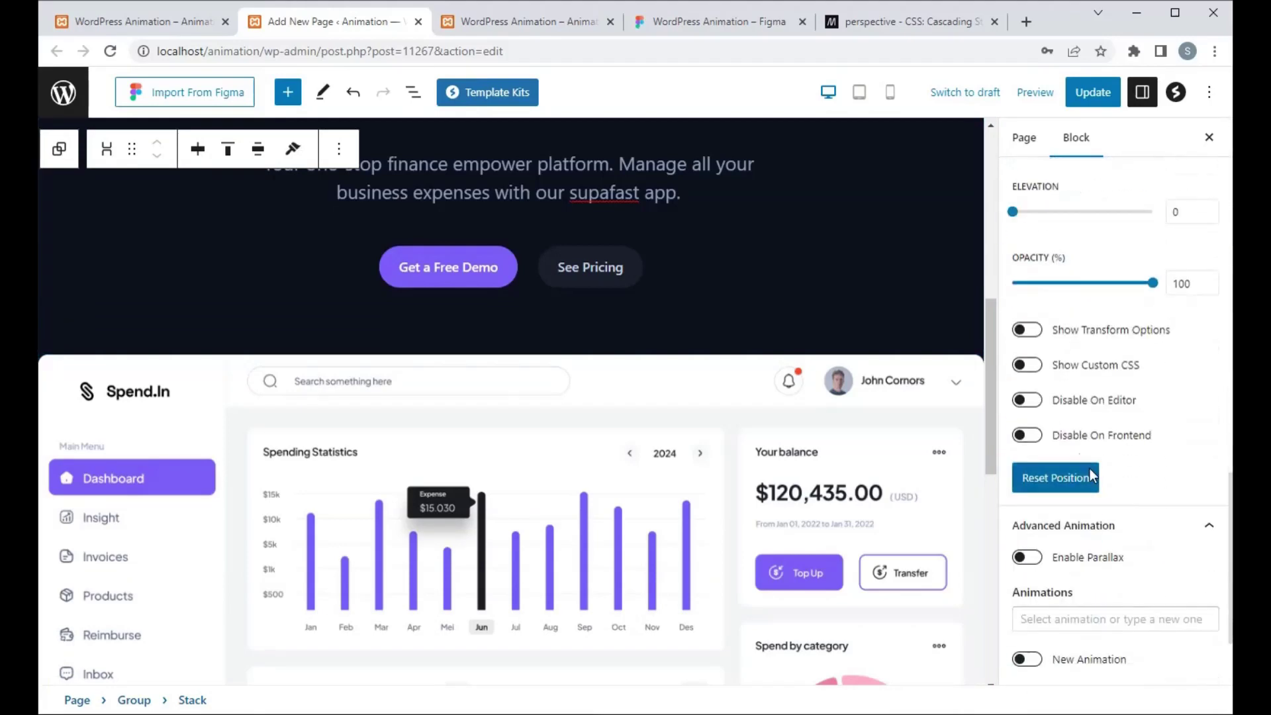
left_click(1033, 331)
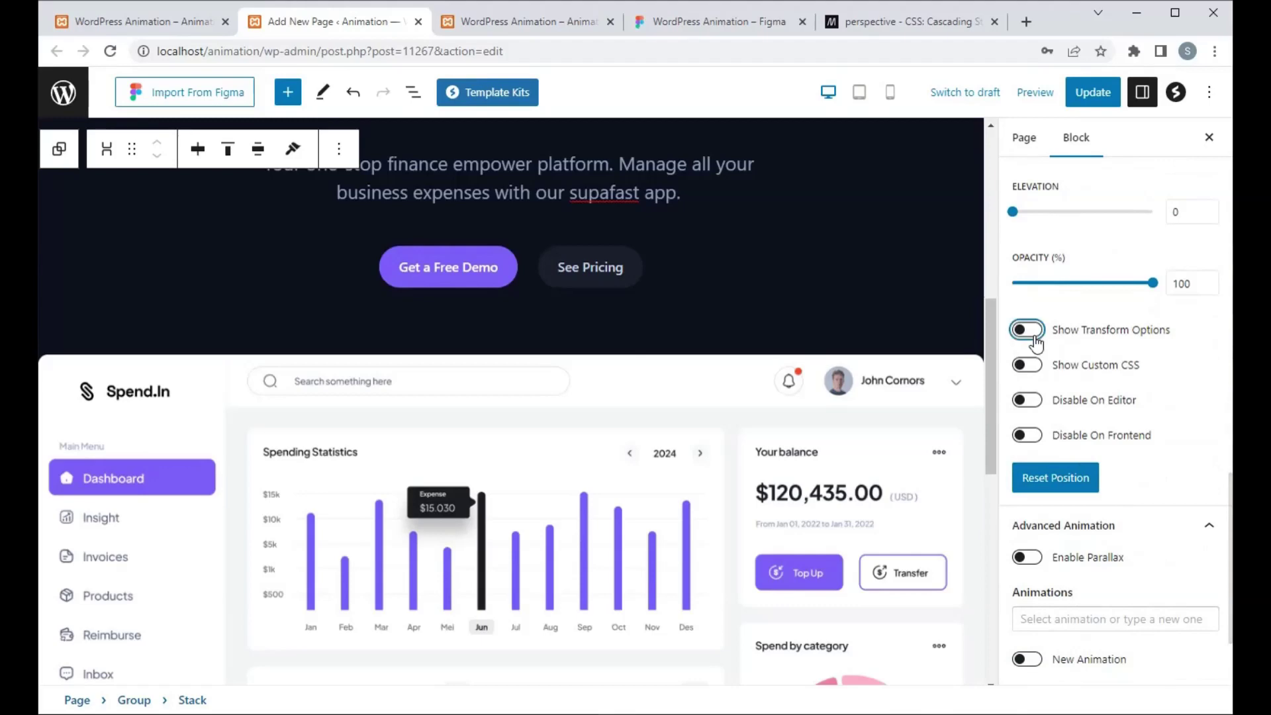
Set the stack's Perspective (PX) to 1000
scroll(1092, 467, "down", 7)
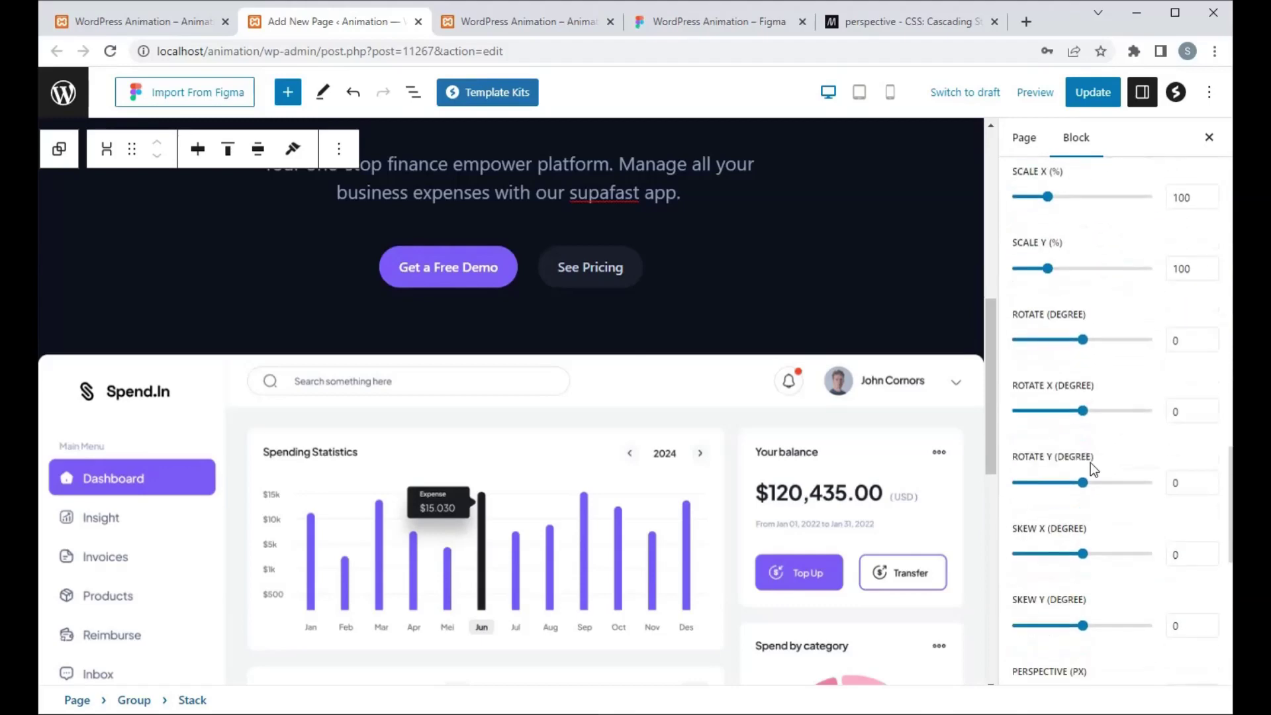
scroll(1091, 463, "down", 6)
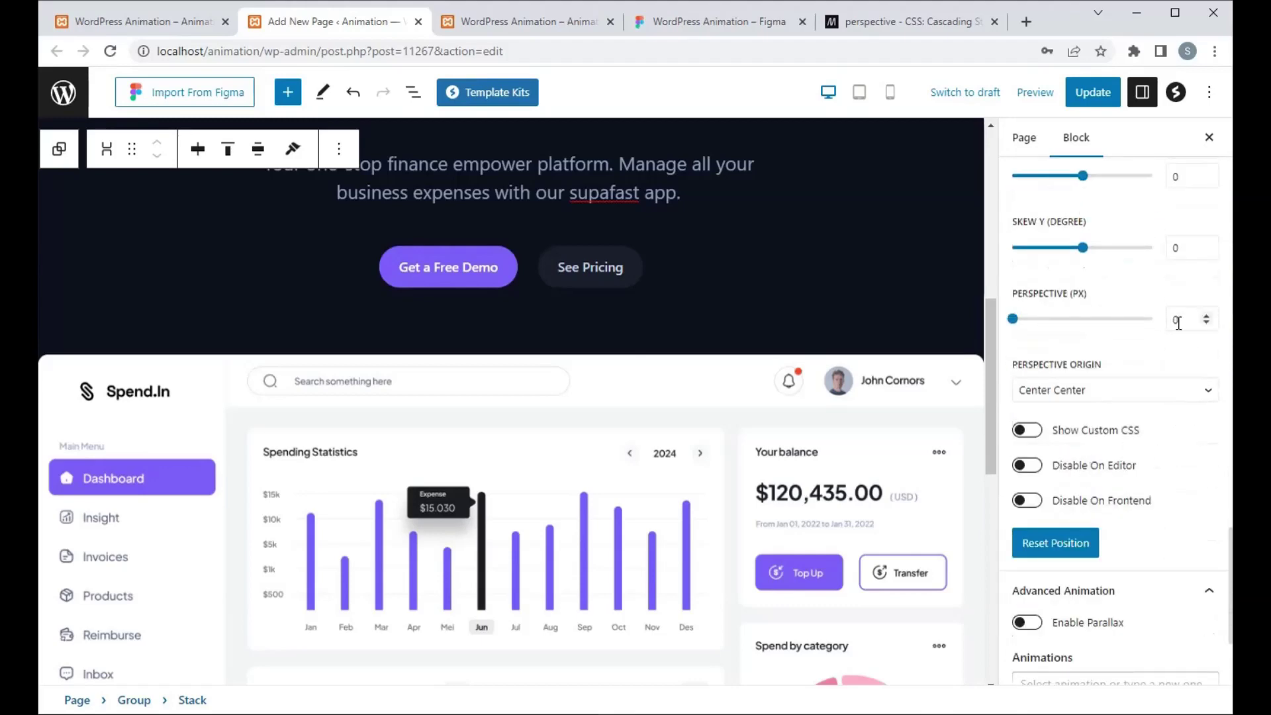
left_click(1178, 321)
type("1000")
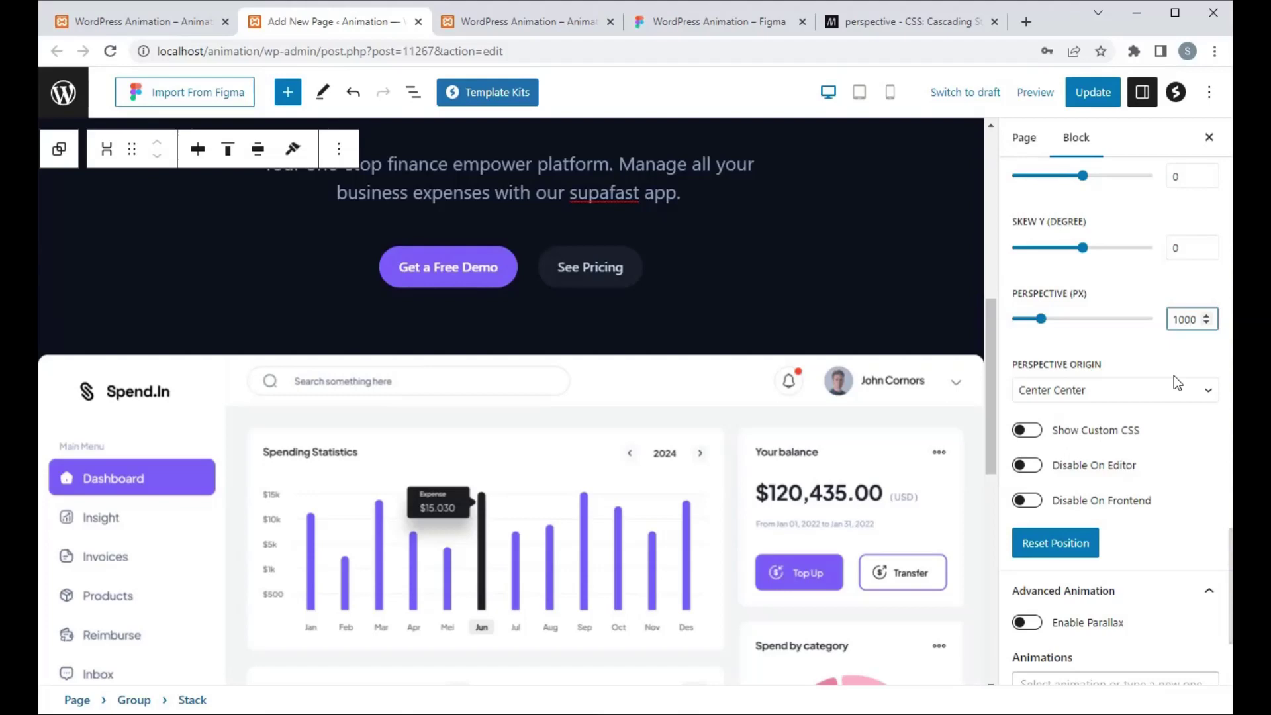
Enable Edit Animation on the dashboard image, replay its Rotate preview several times, and Update the page
left_click(695, 458)
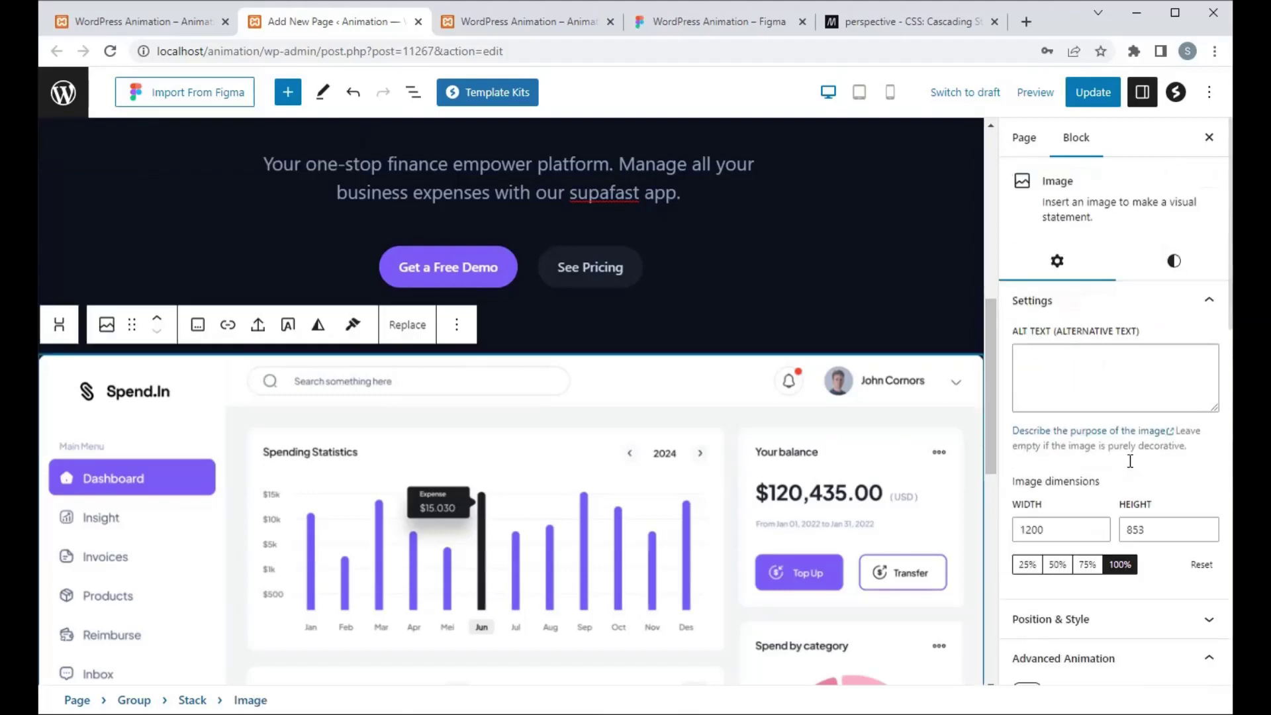
scroll(1130, 461, "down", 15)
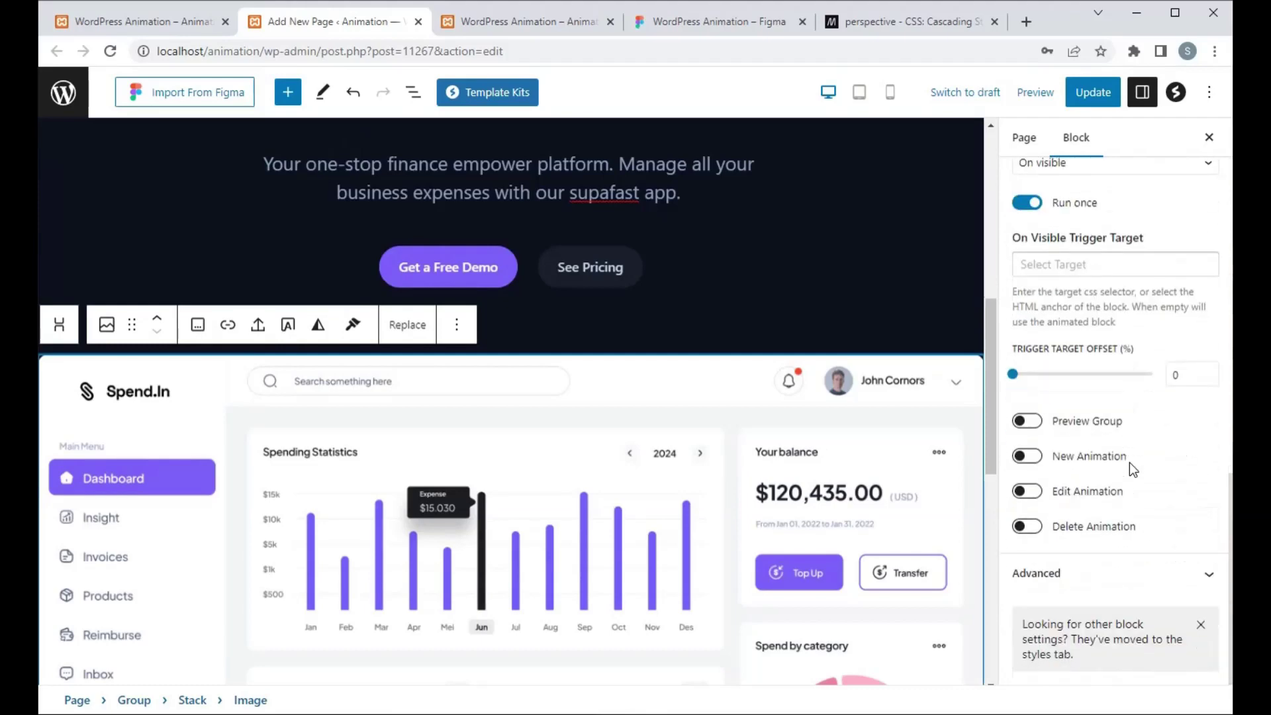
left_click(1034, 496)
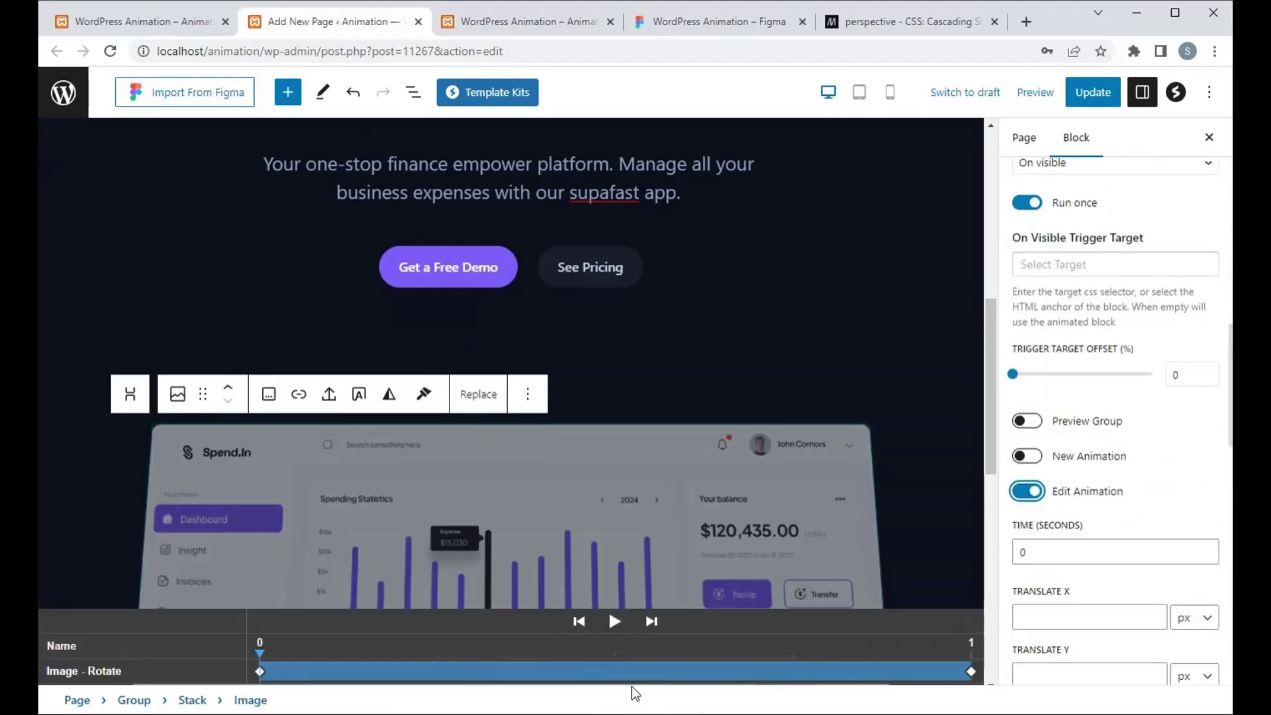
left_click(613, 622)
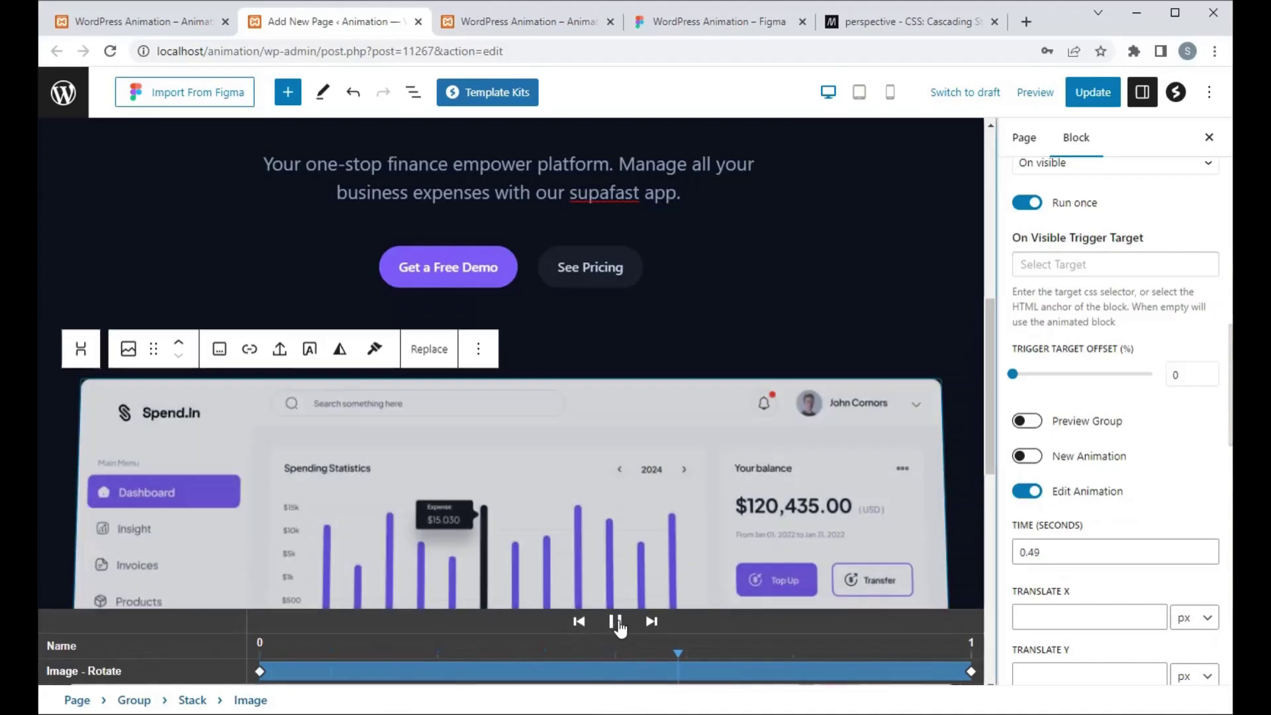
left_click(614, 623)
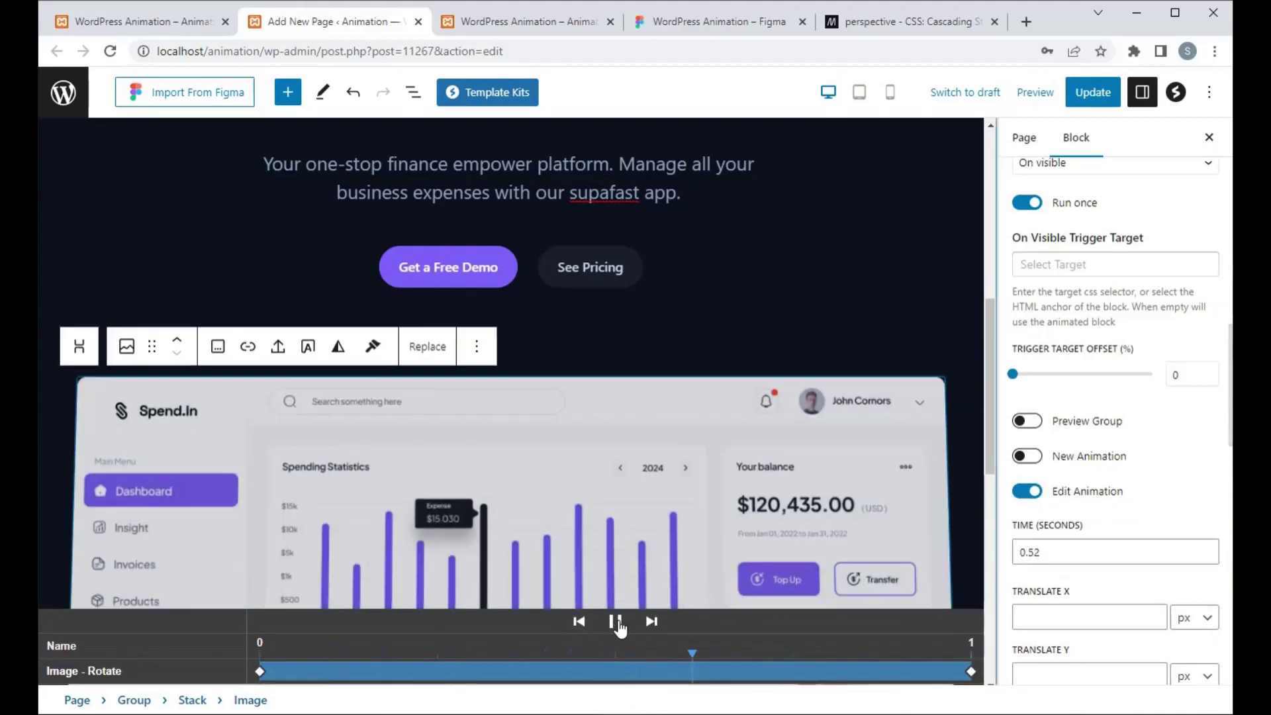
left_click(614, 623)
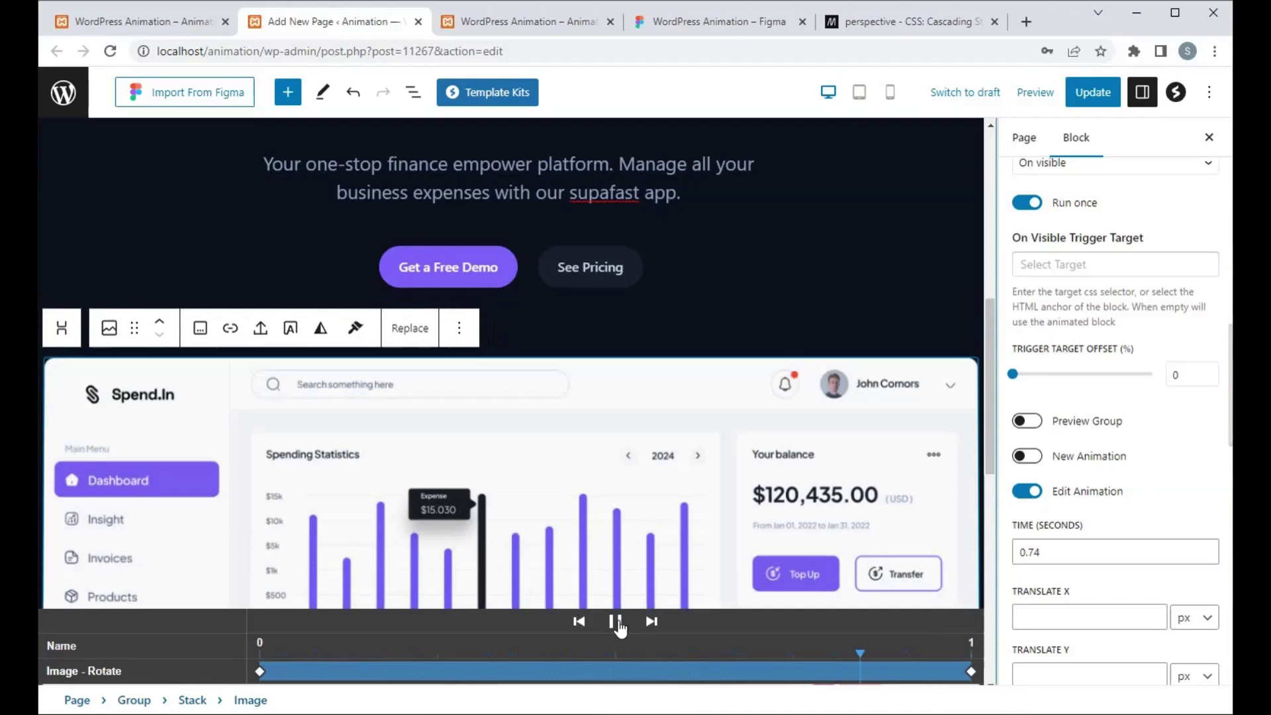
left_click(614, 622)
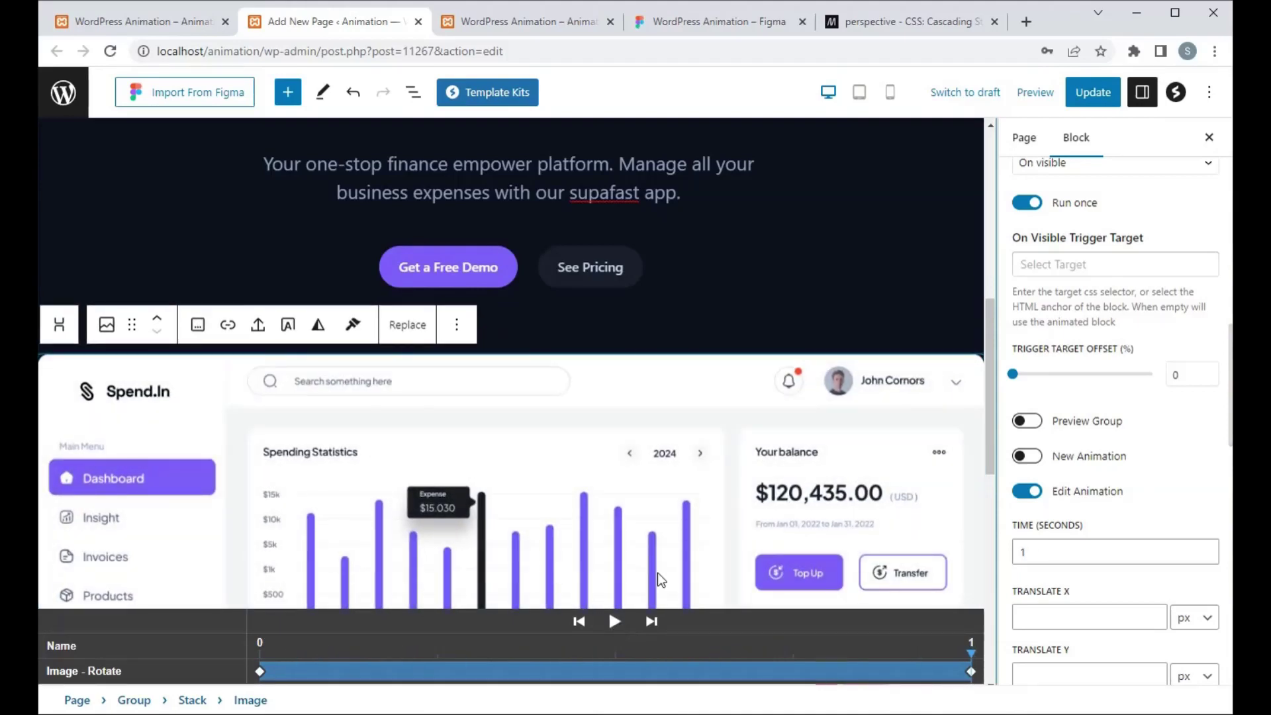
left_click(1100, 101)
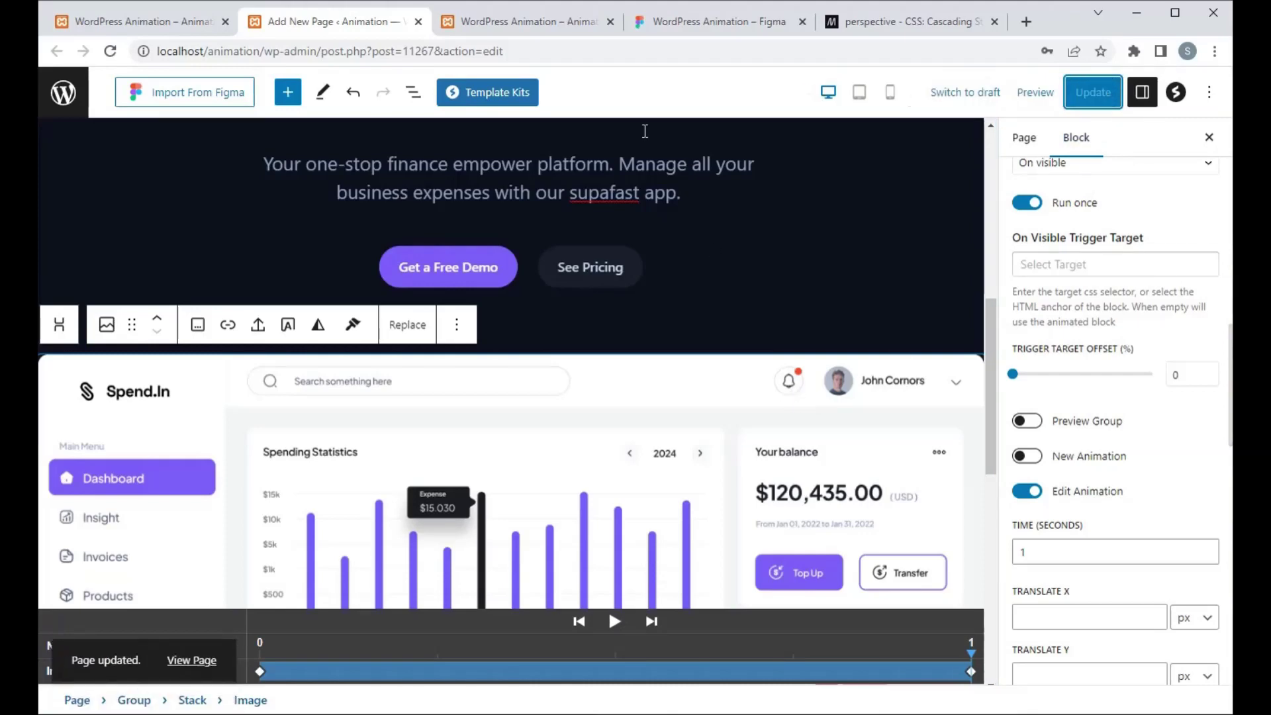
Reload the published page with F5, scroll to the dashboard mockup, and go back to the editor
left_click(519, 19)
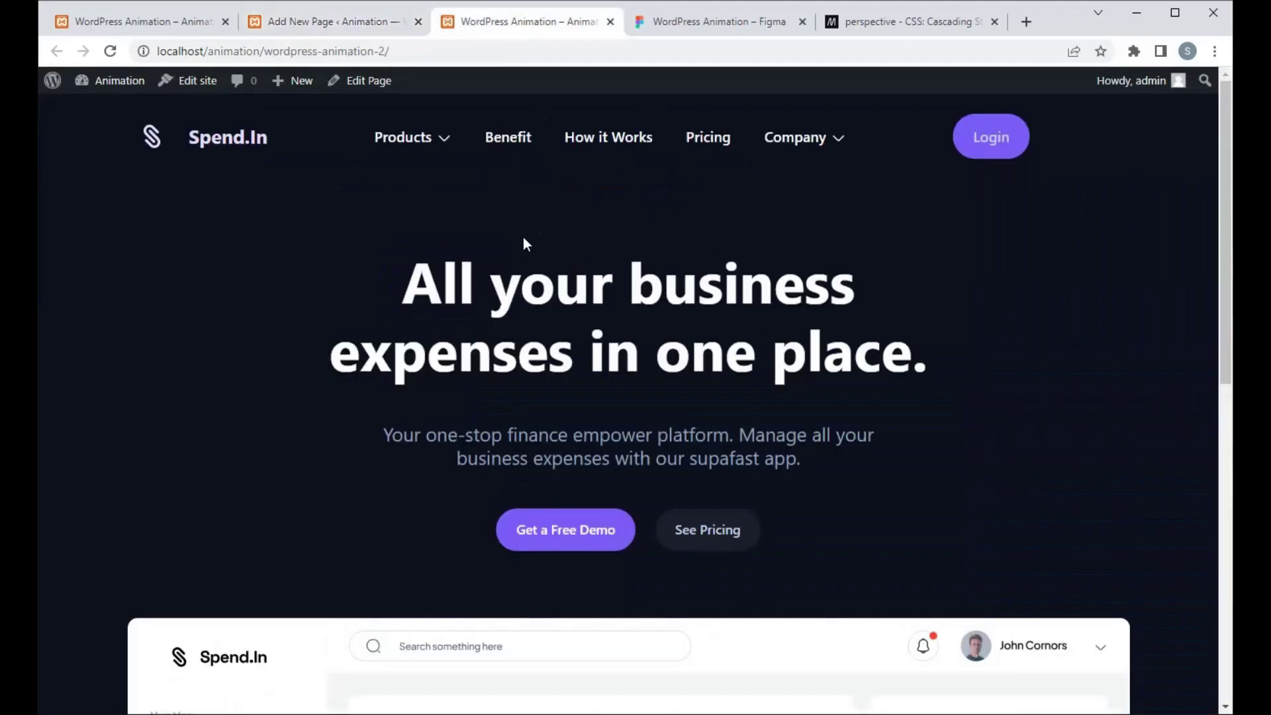
key("F5")
scroll(523, 244, "down", 3)
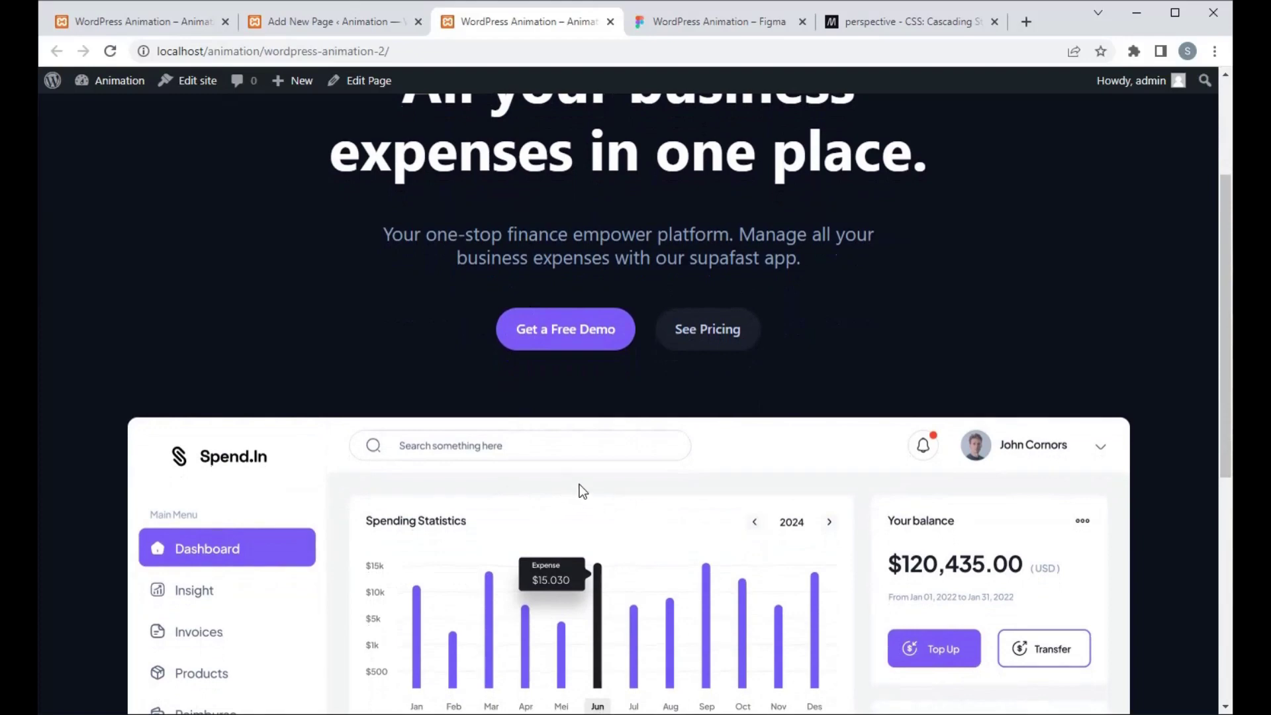
left_click(315, 22)
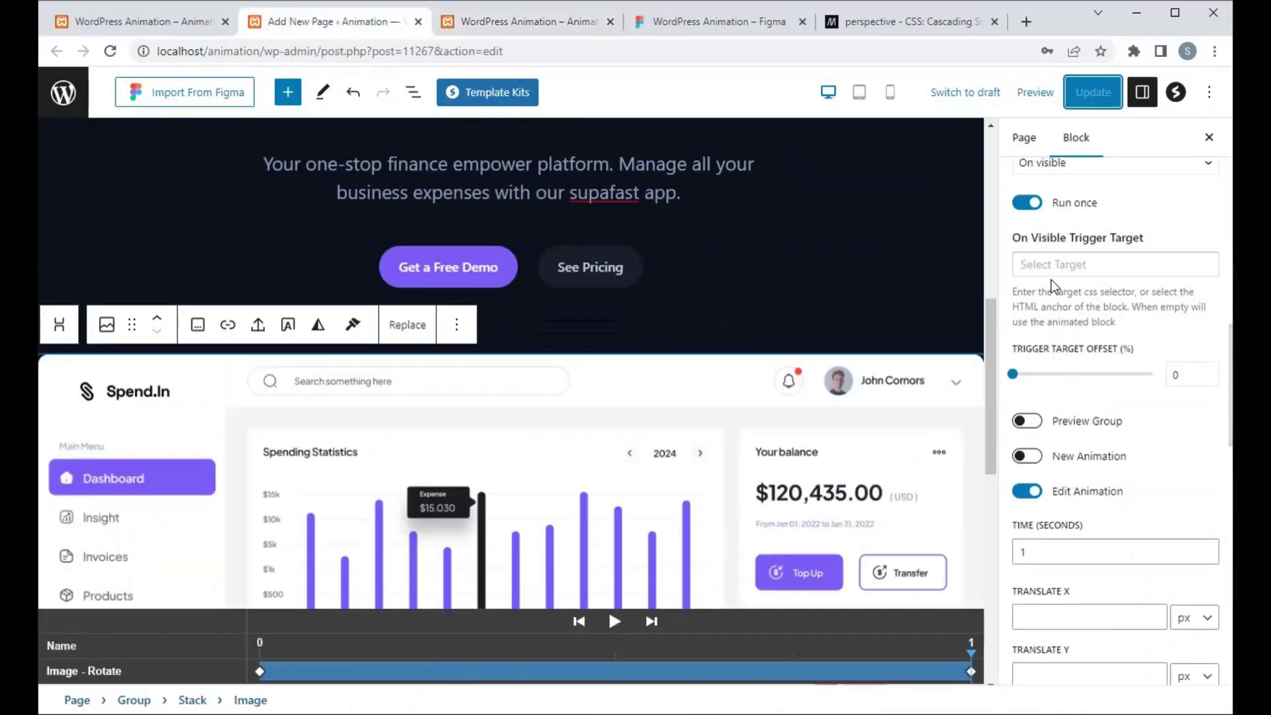
Change the image's animation trigger from On visible to On scroll and Update the page
scroll(1058, 290, "up", 2)
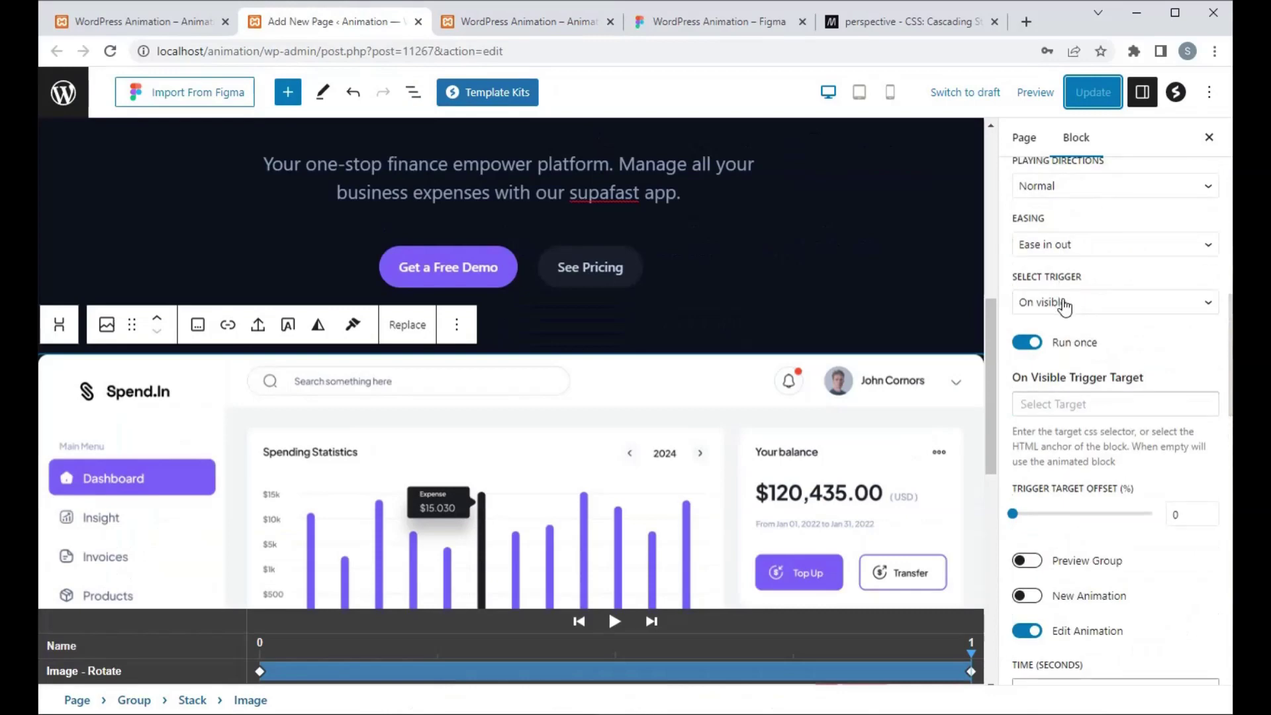
left_click(1063, 303)
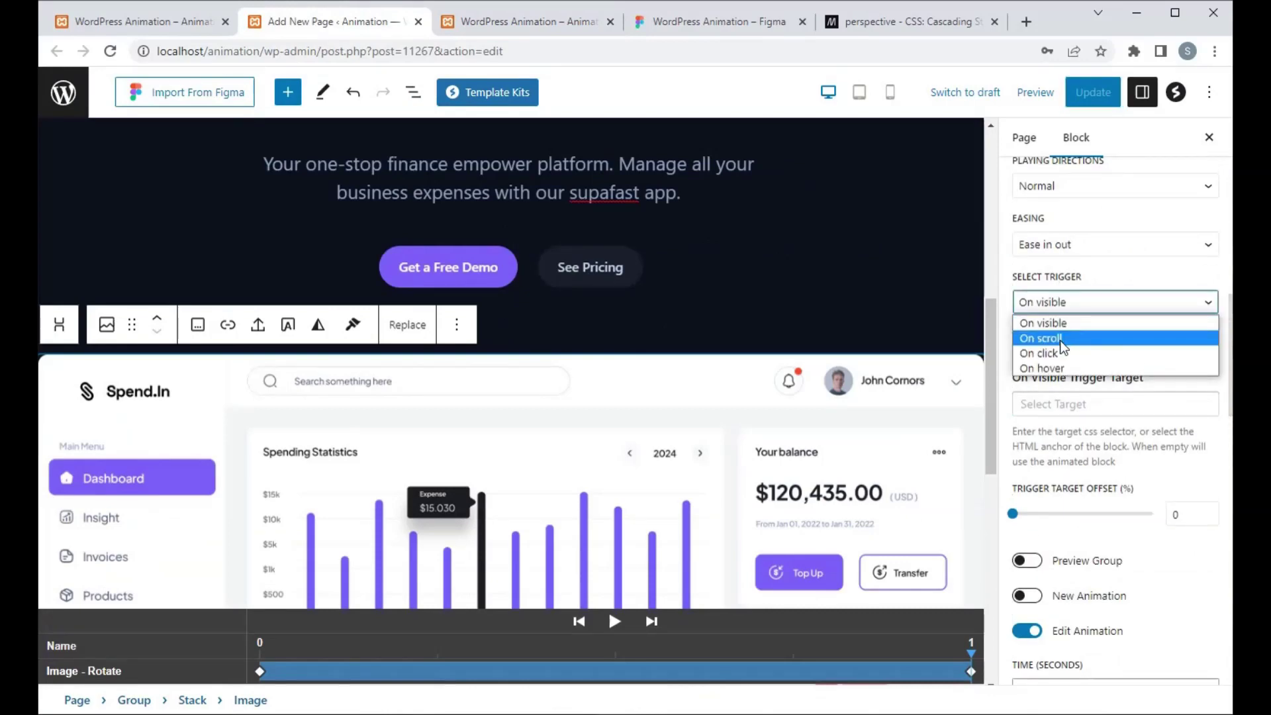
left_click(1059, 338)
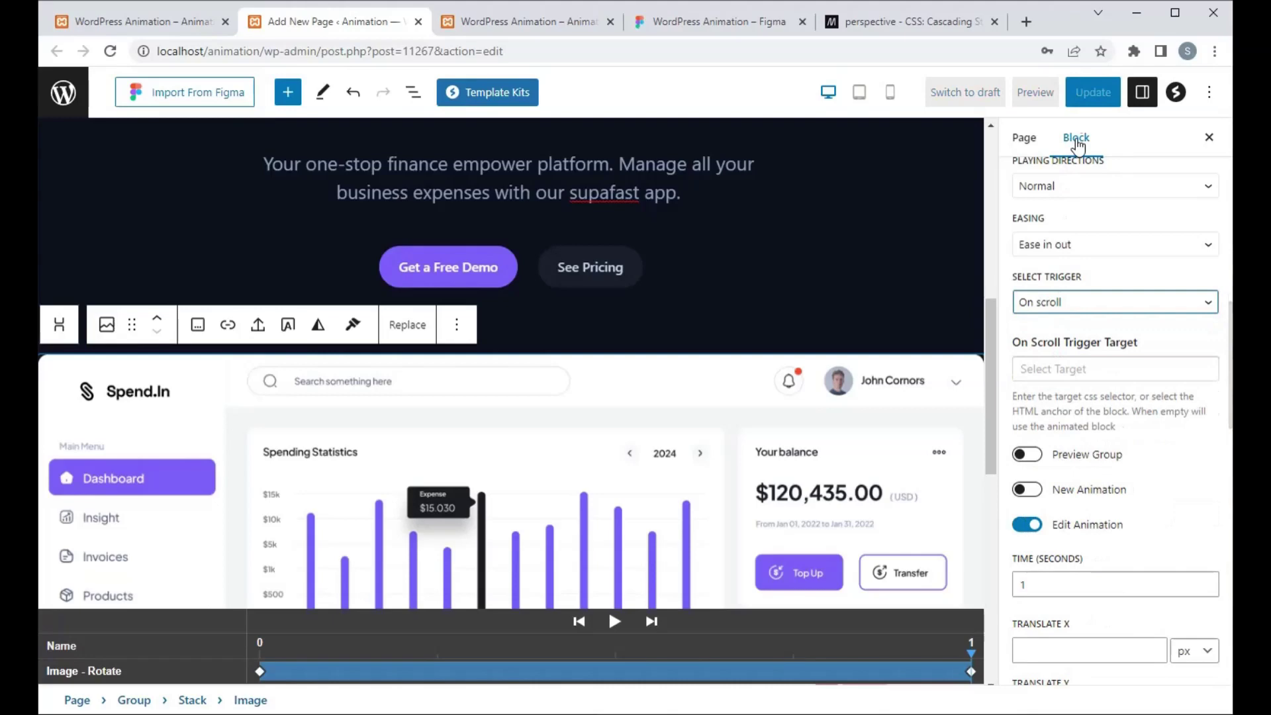
left_click(1087, 103)
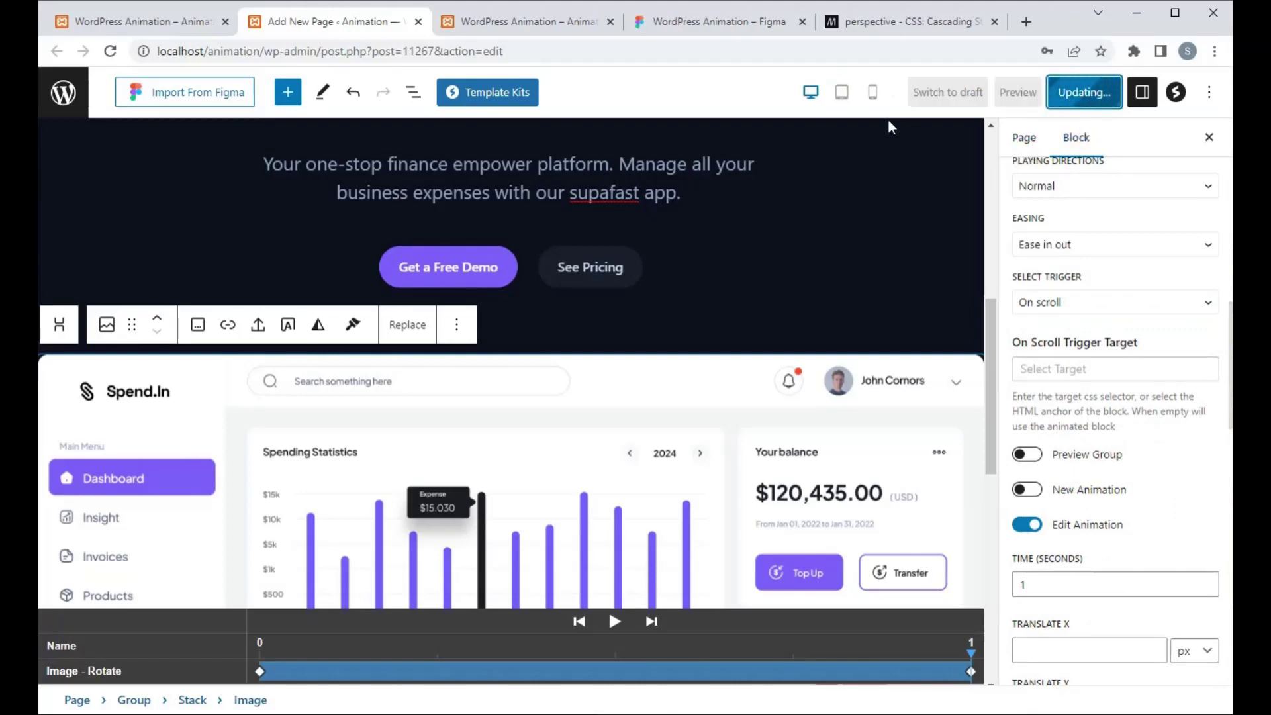
Reload the live page and scroll up and down to watch the dashboard image animate with scrolling
left_click(494, 20)
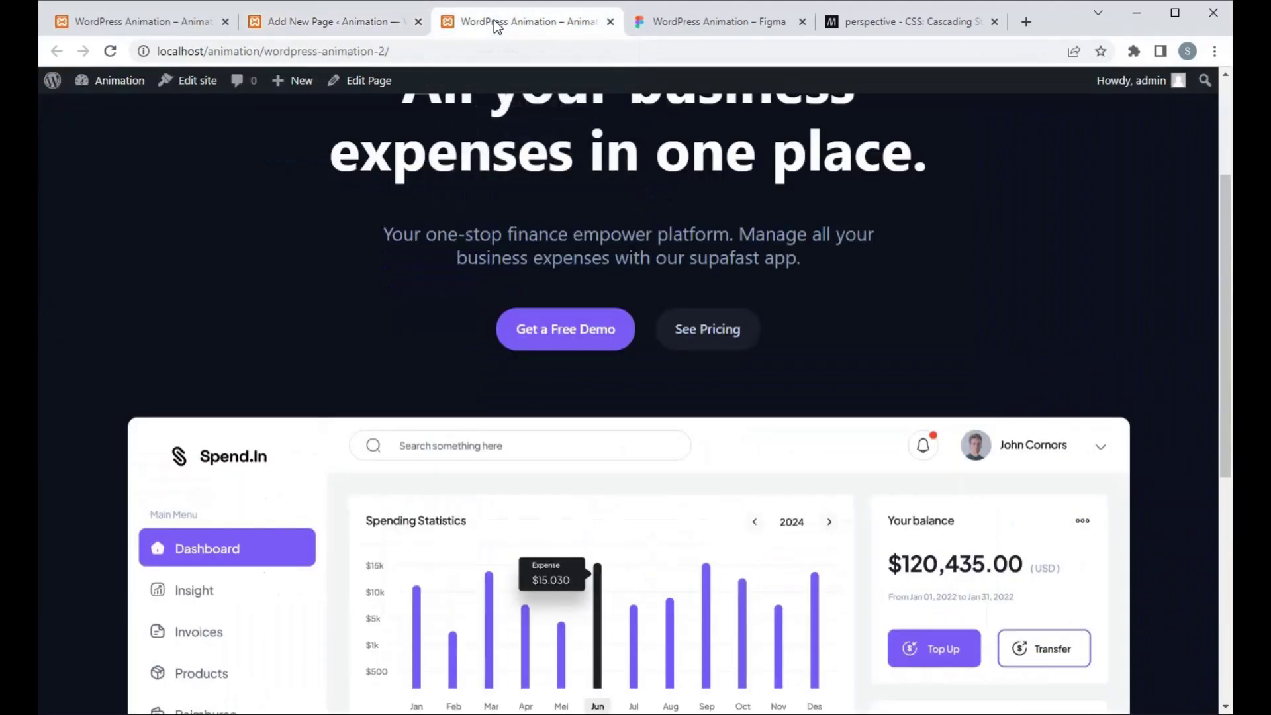
scroll(496, 272, "up", 3)
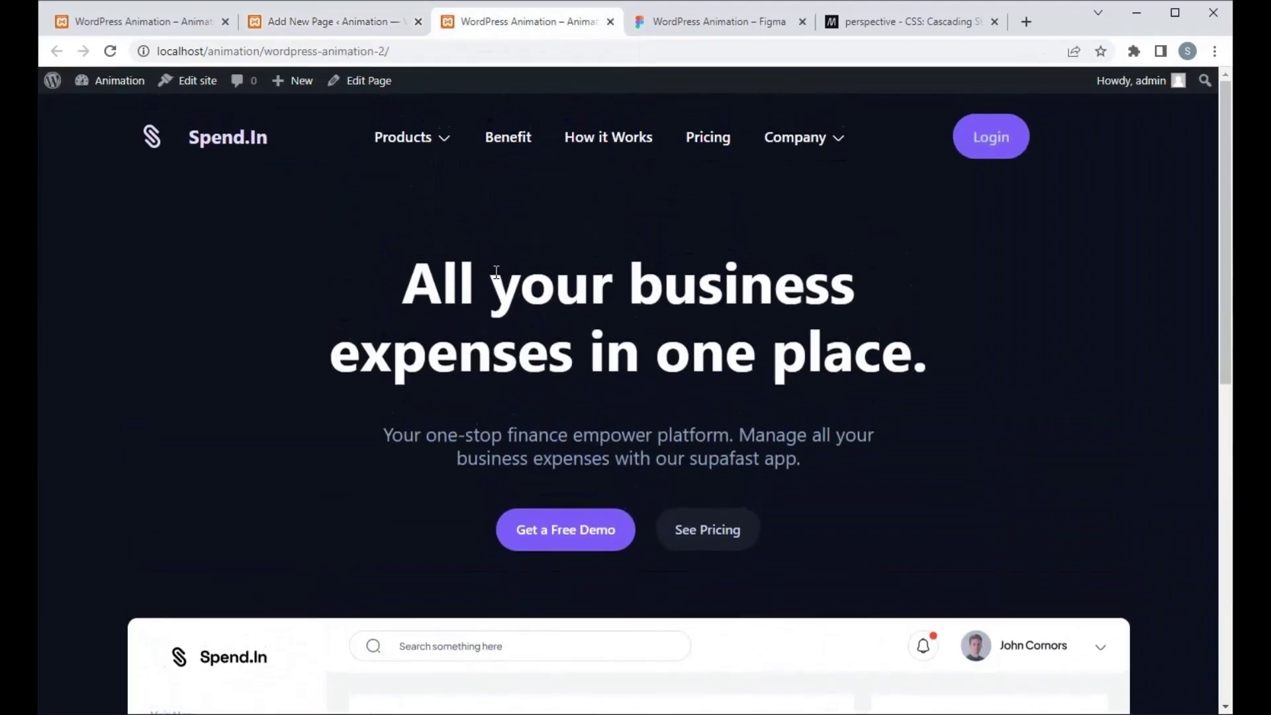
key("F5")
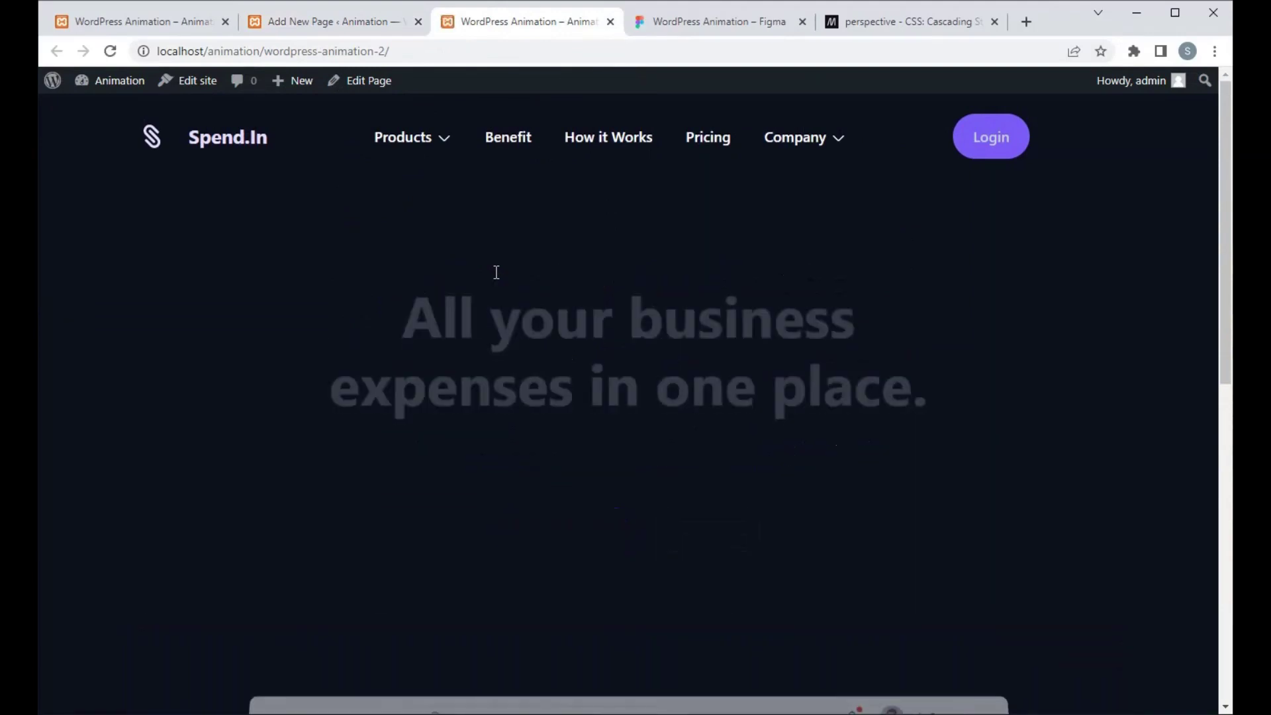
scroll(499, 372, "down", 3)
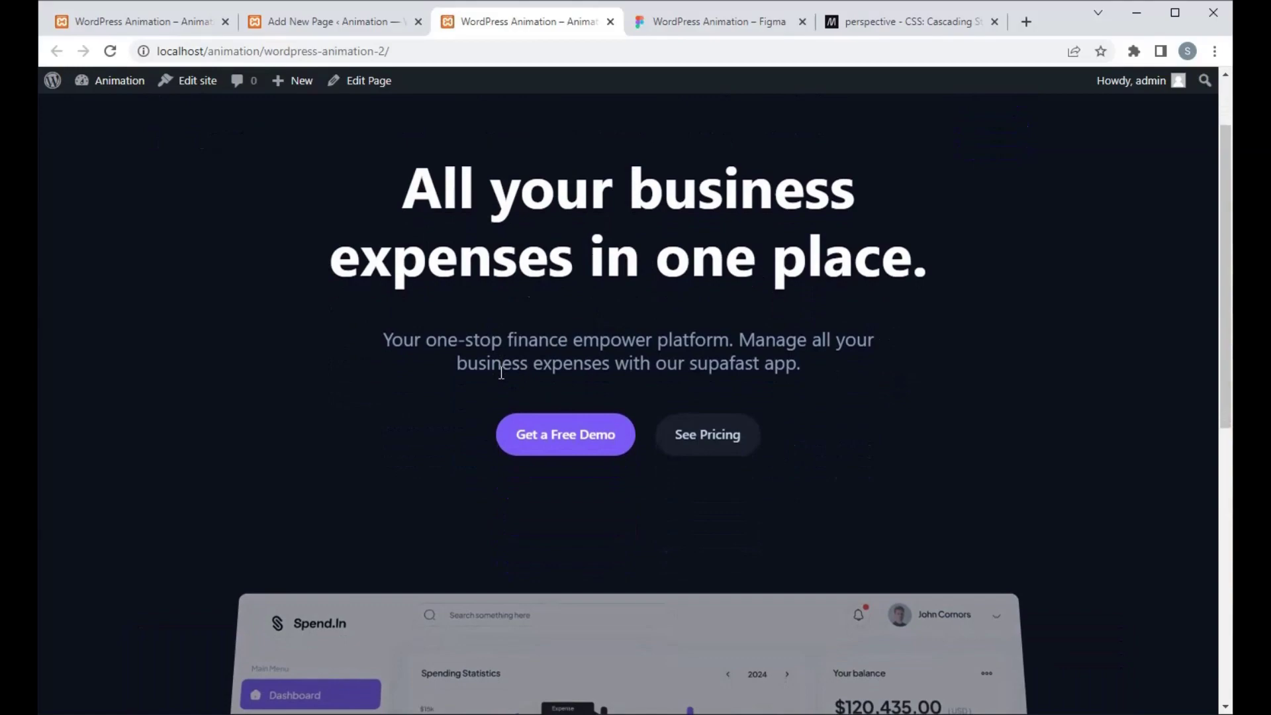
scroll(499, 372, "down", 3)
scroll(499, 372, "up", 4)
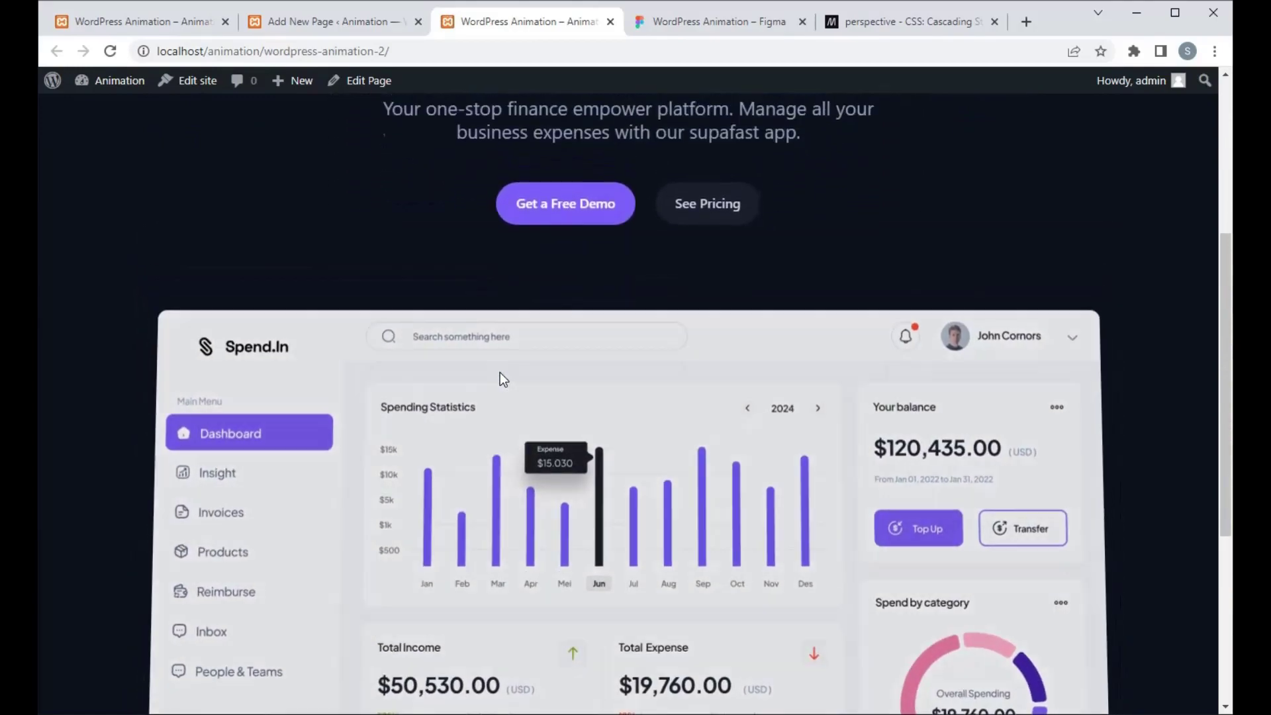
scroll(499, 372, "down", 4)
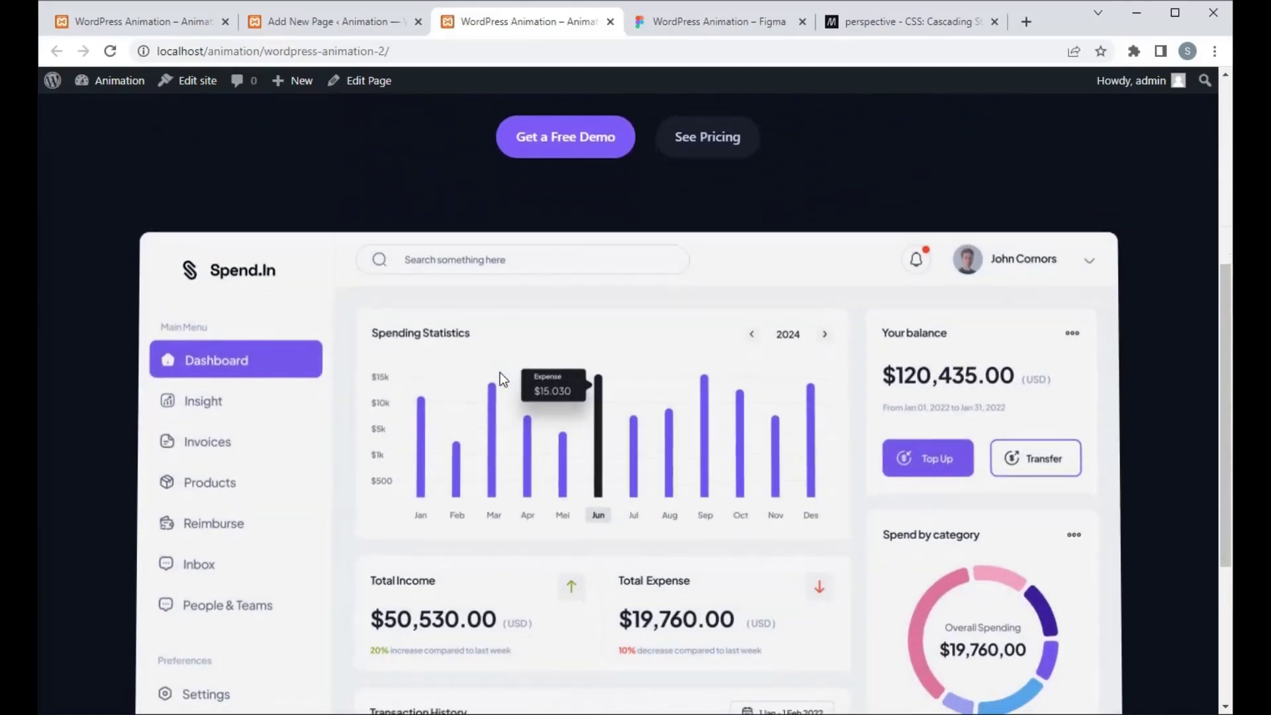
scroll(499, 372, "up", 2)
scroll(499, 372, "up", 3)
scroll(499, 374, "down", 4)
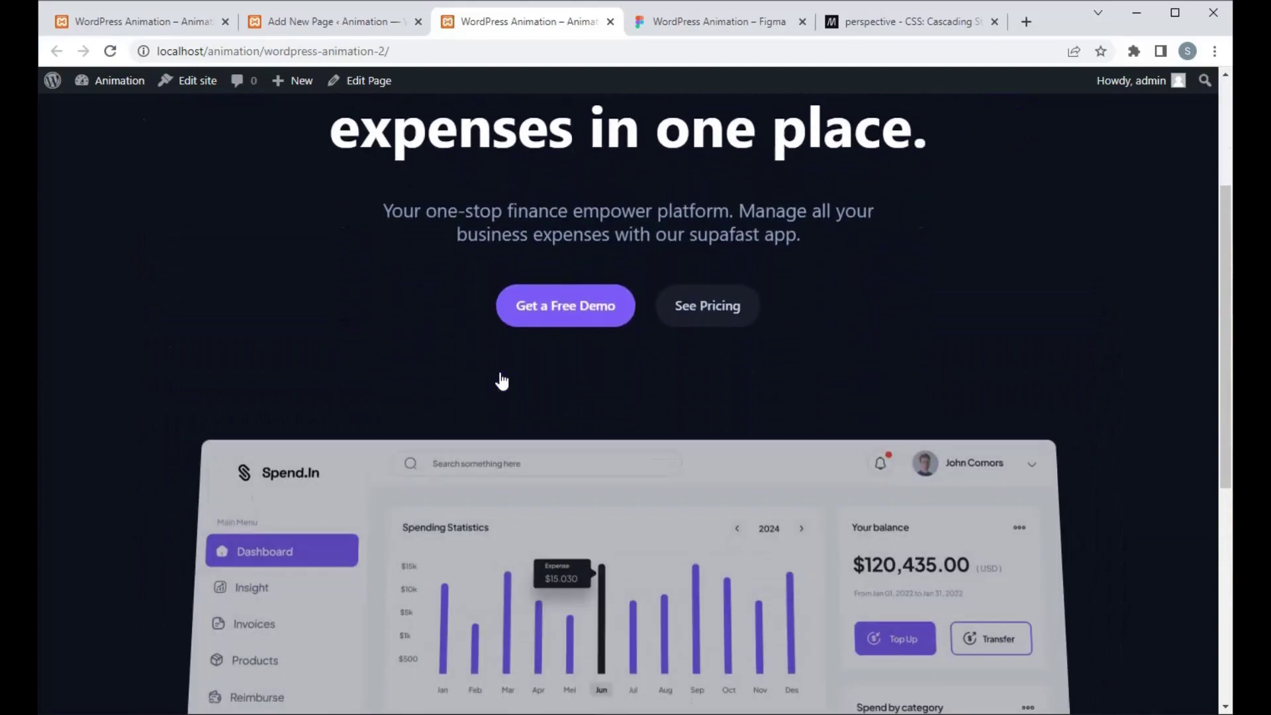
scroll(501, 380, "down", 2)
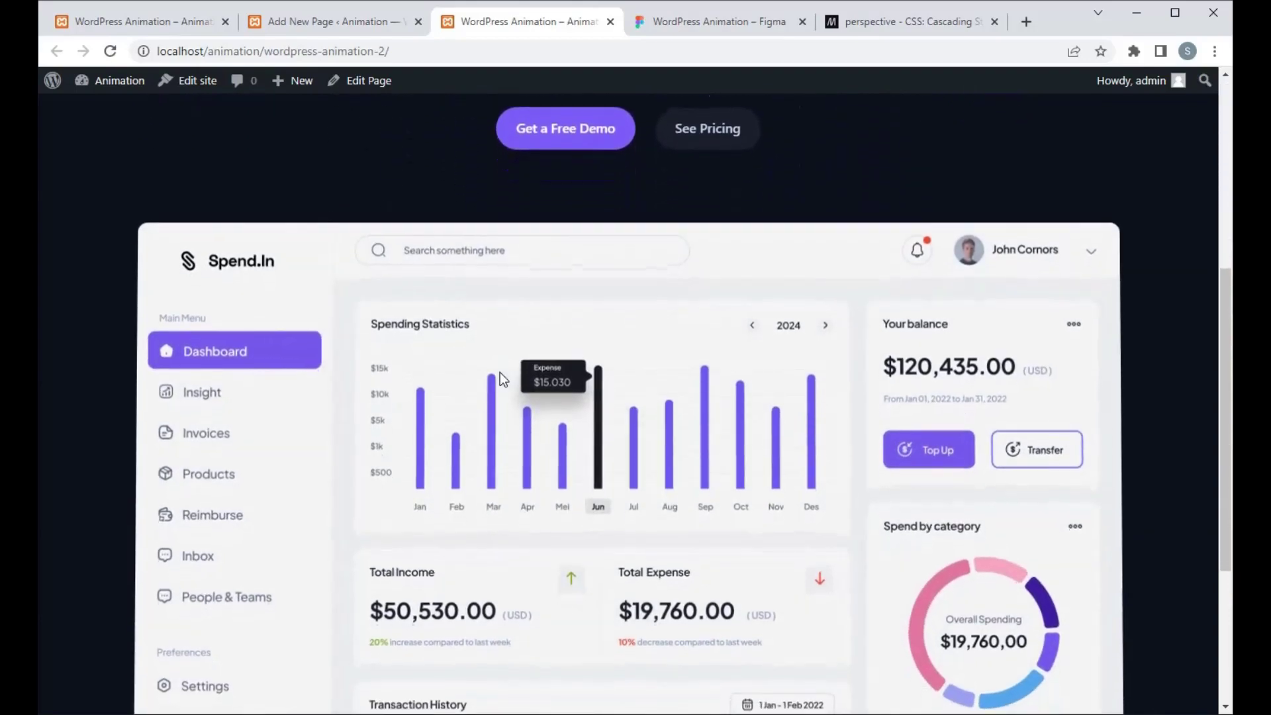
scroll(499, 372, "up", 4)
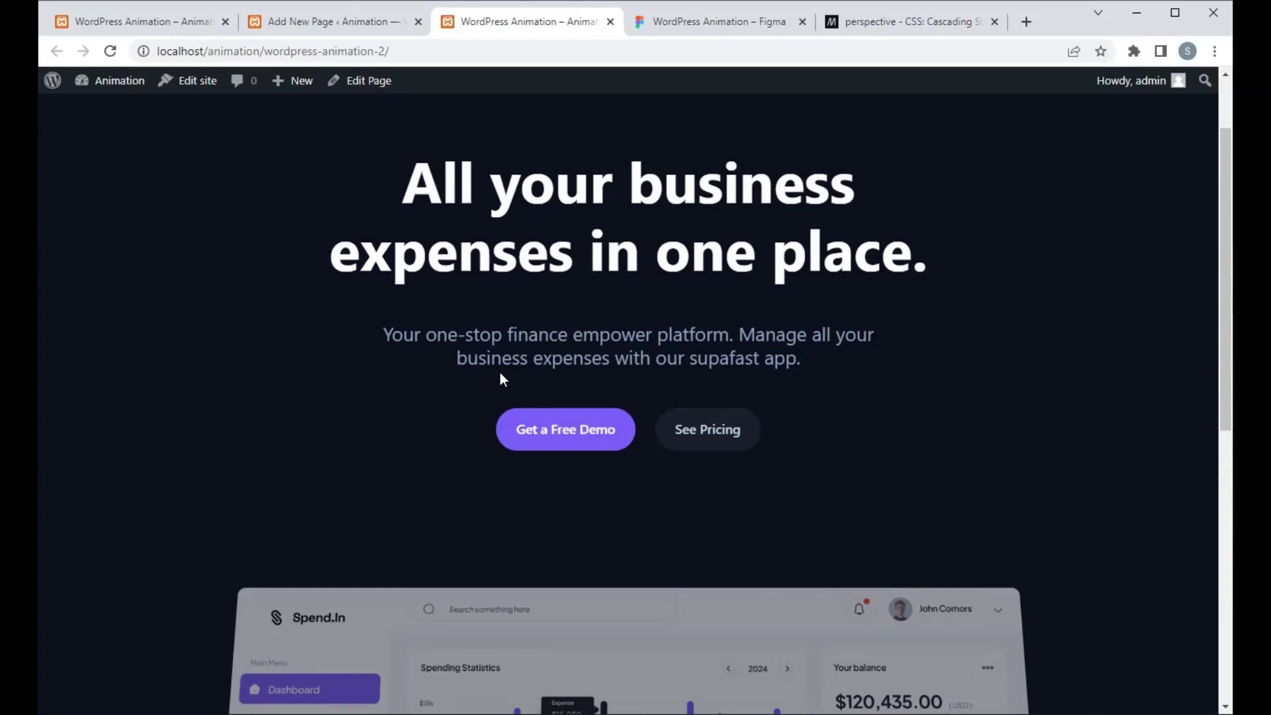
scroll(500, 376, "down", 4)
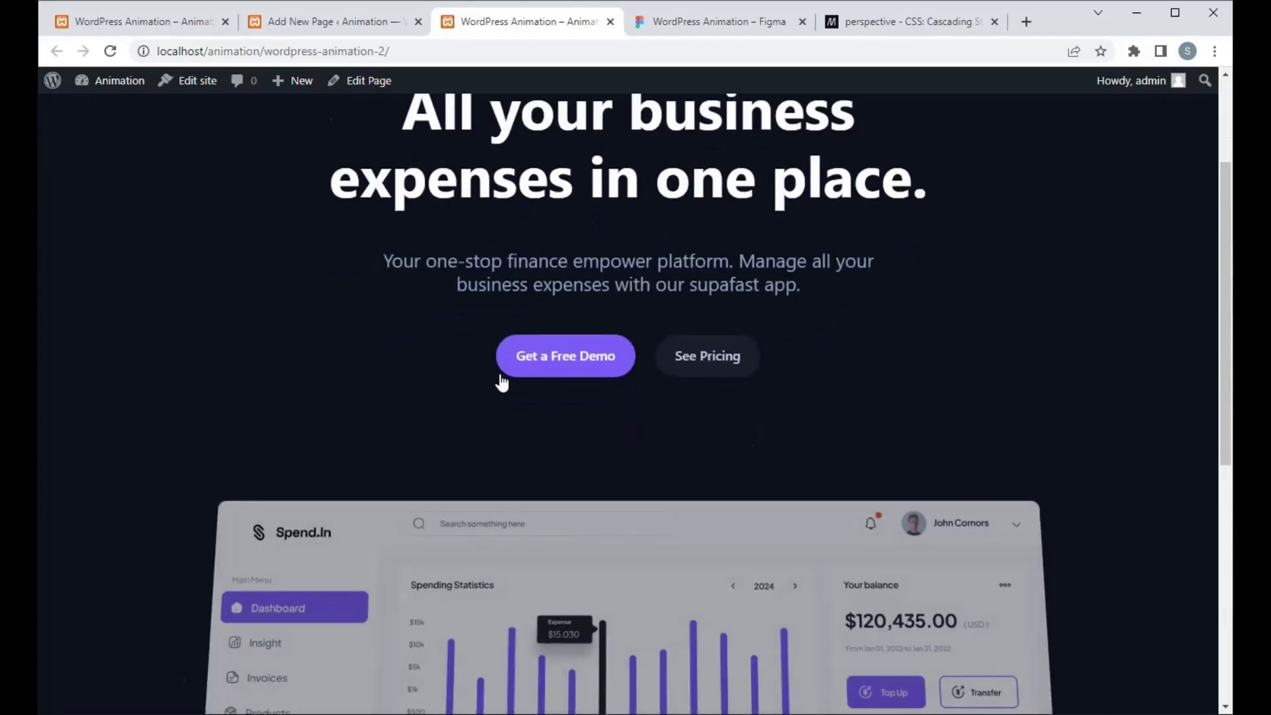
scroll(499, 376, "up", 3)
scroll(501, 380, "up", 1)
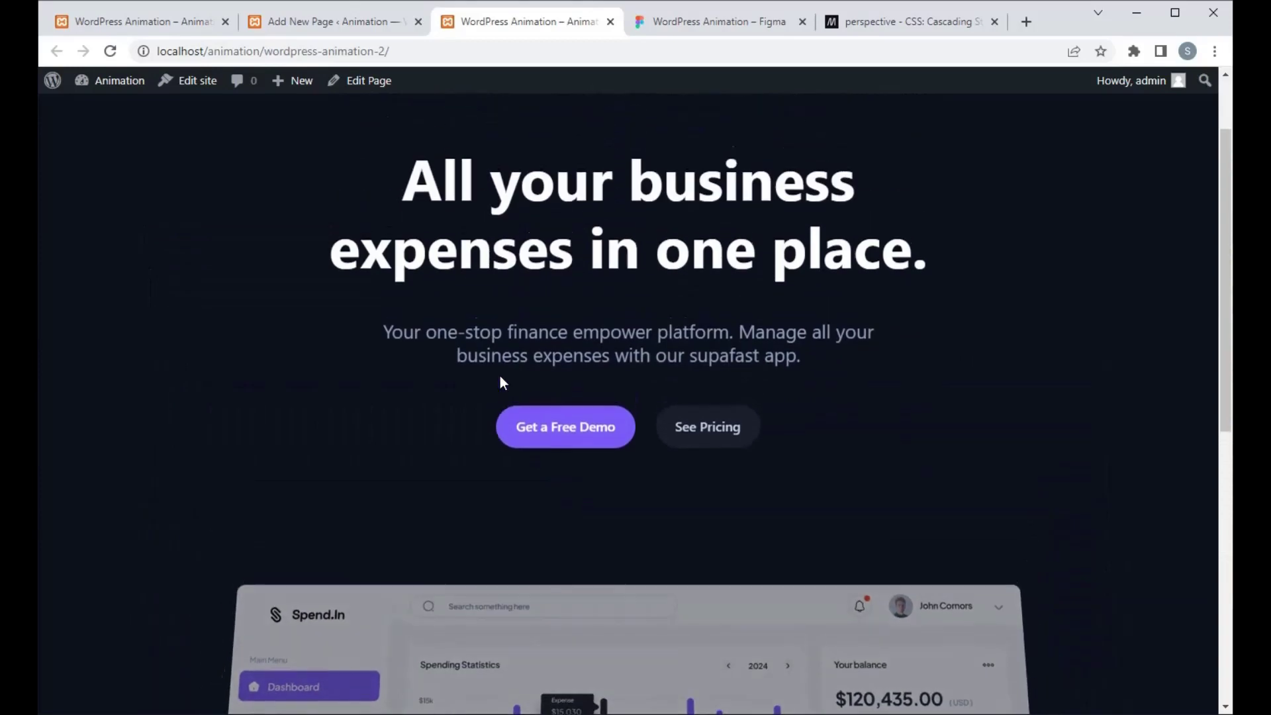